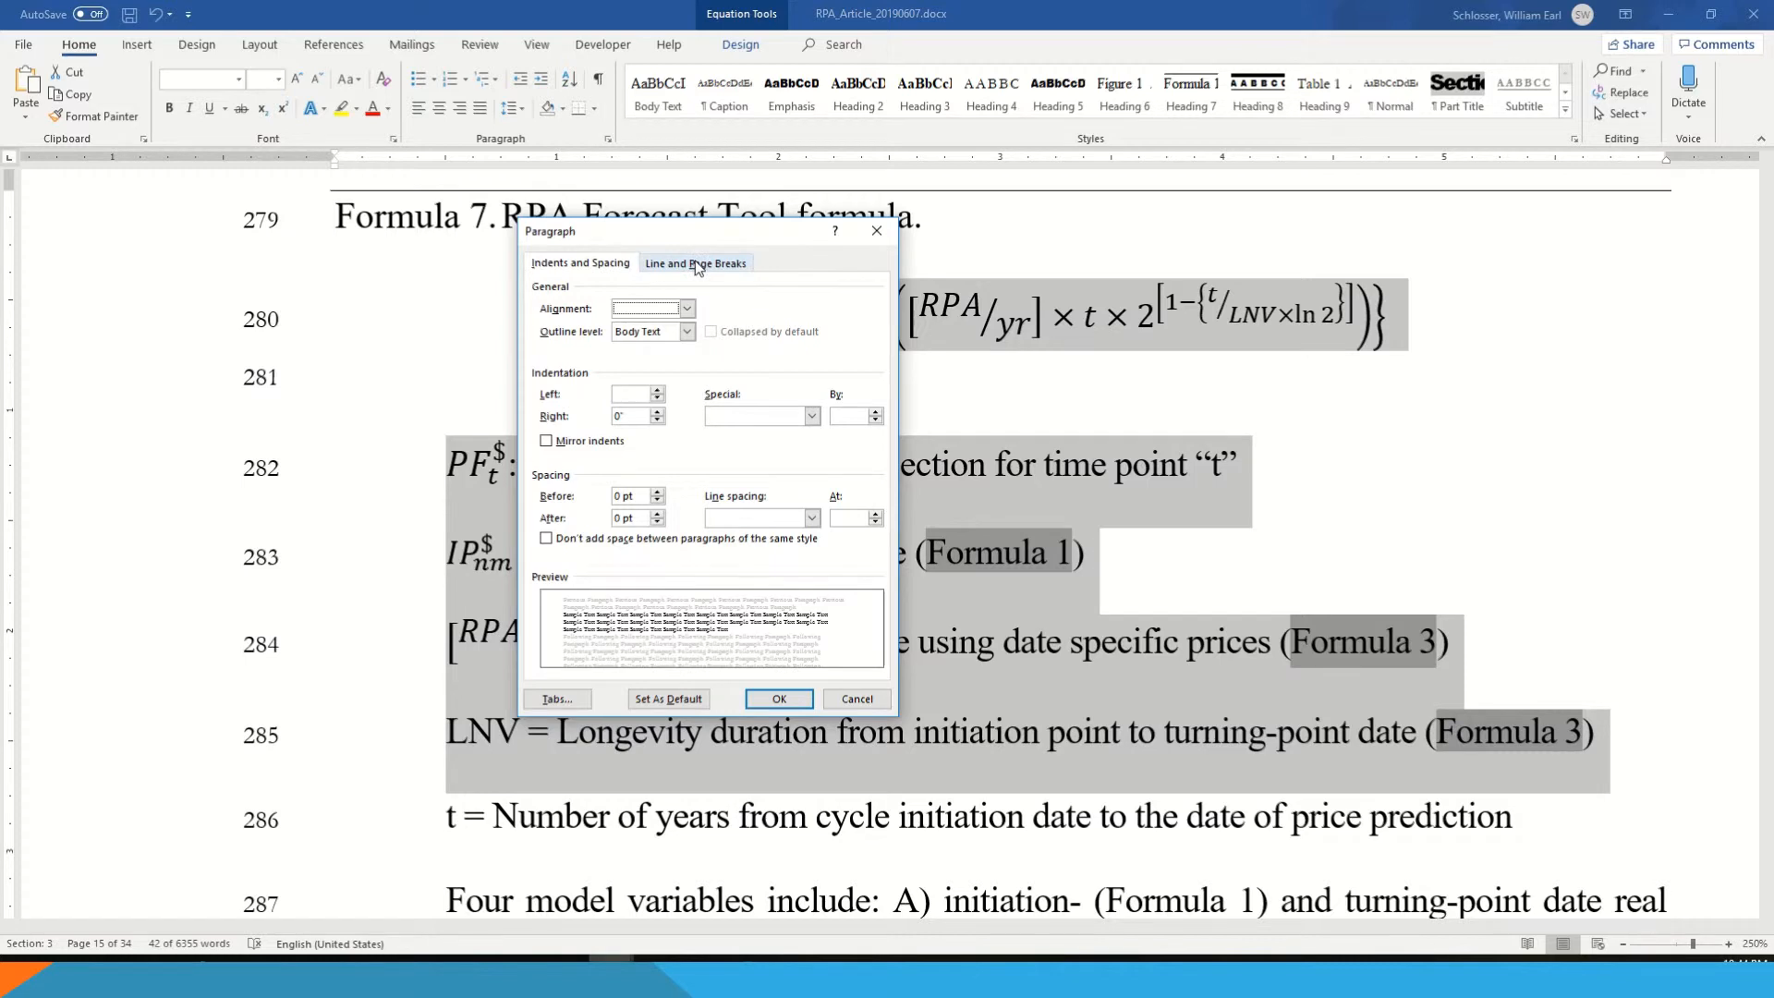
# - Turn on Keep with next for the selected Formula 7 equation and its variable definition paragraphs
pyautogui.click(698, 266)
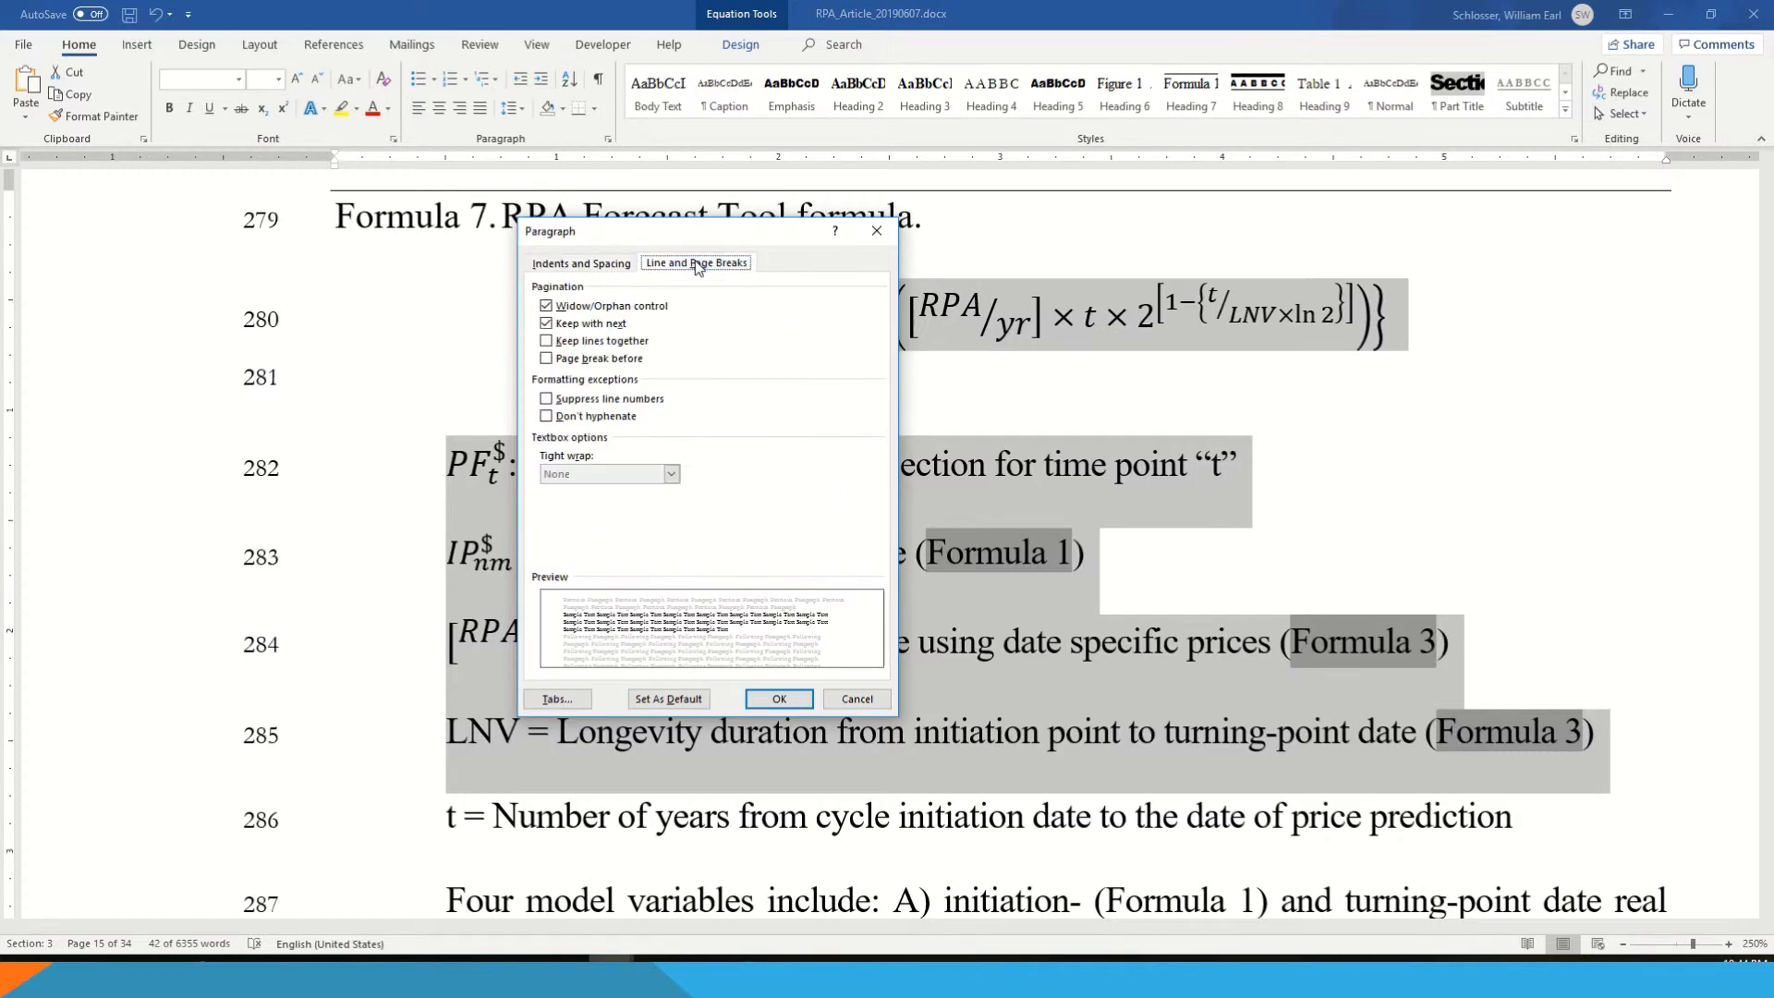
pyautogui.click(617, 326)
pyautogui.click(779, 699)
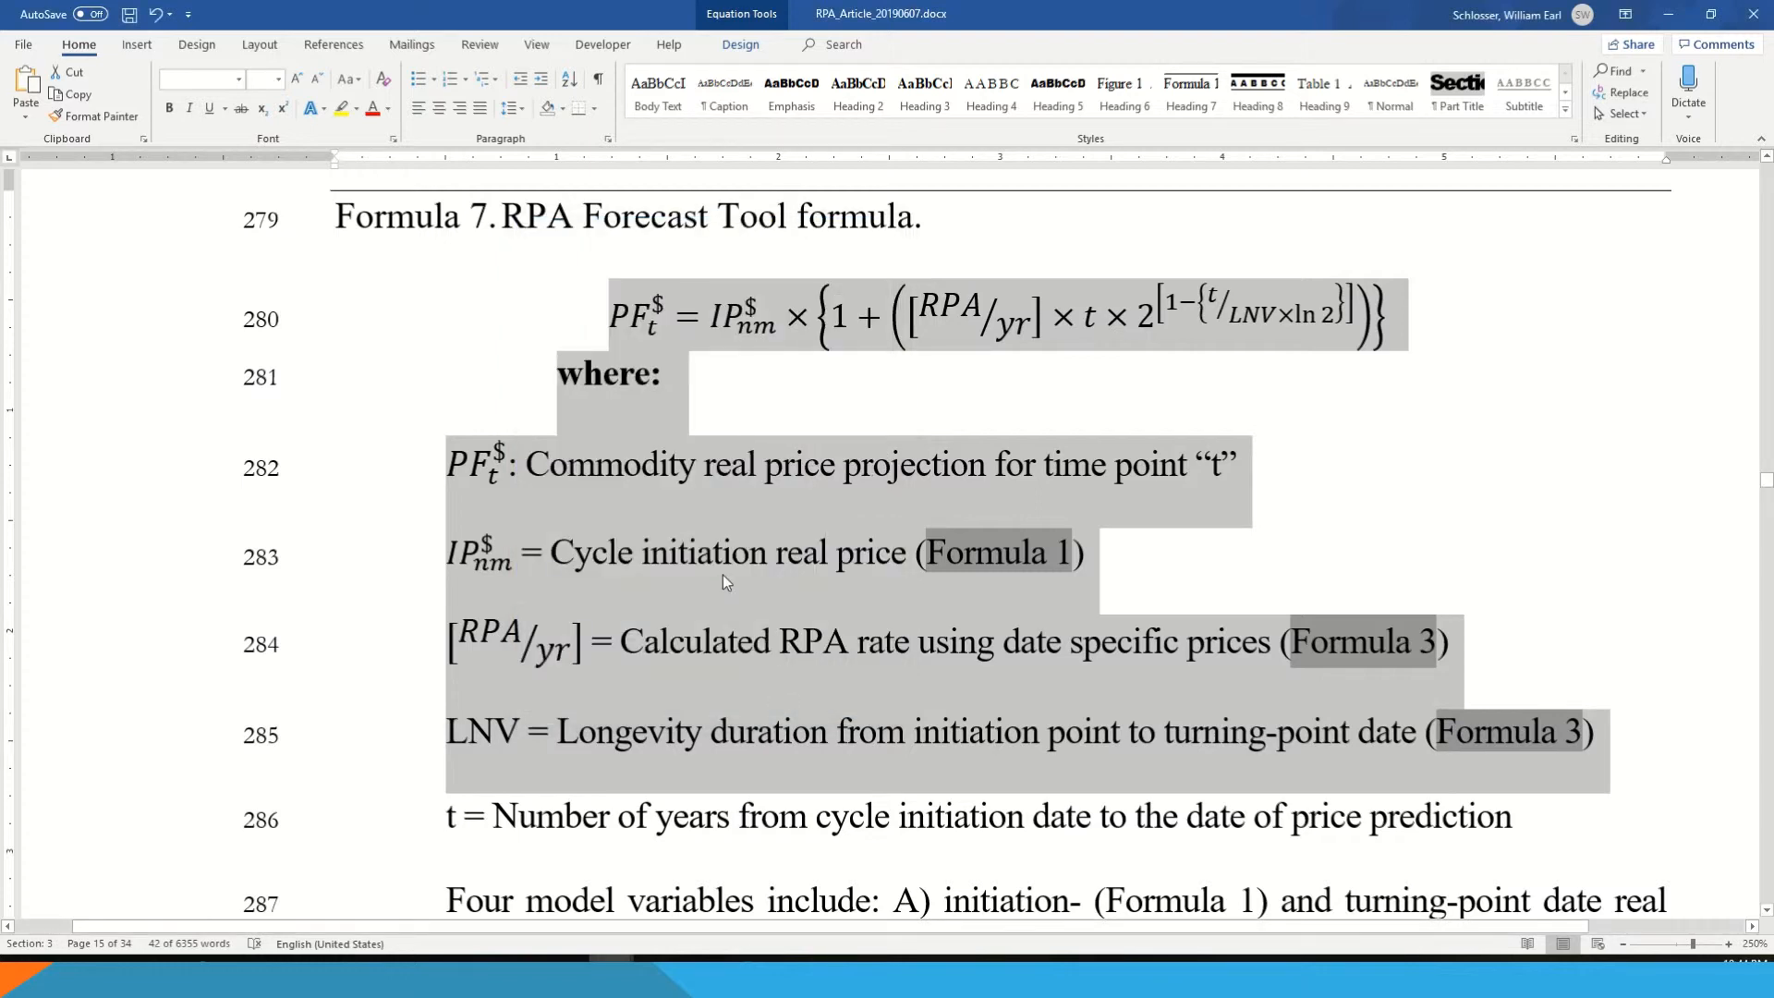
pyautogui.click(616, 731)
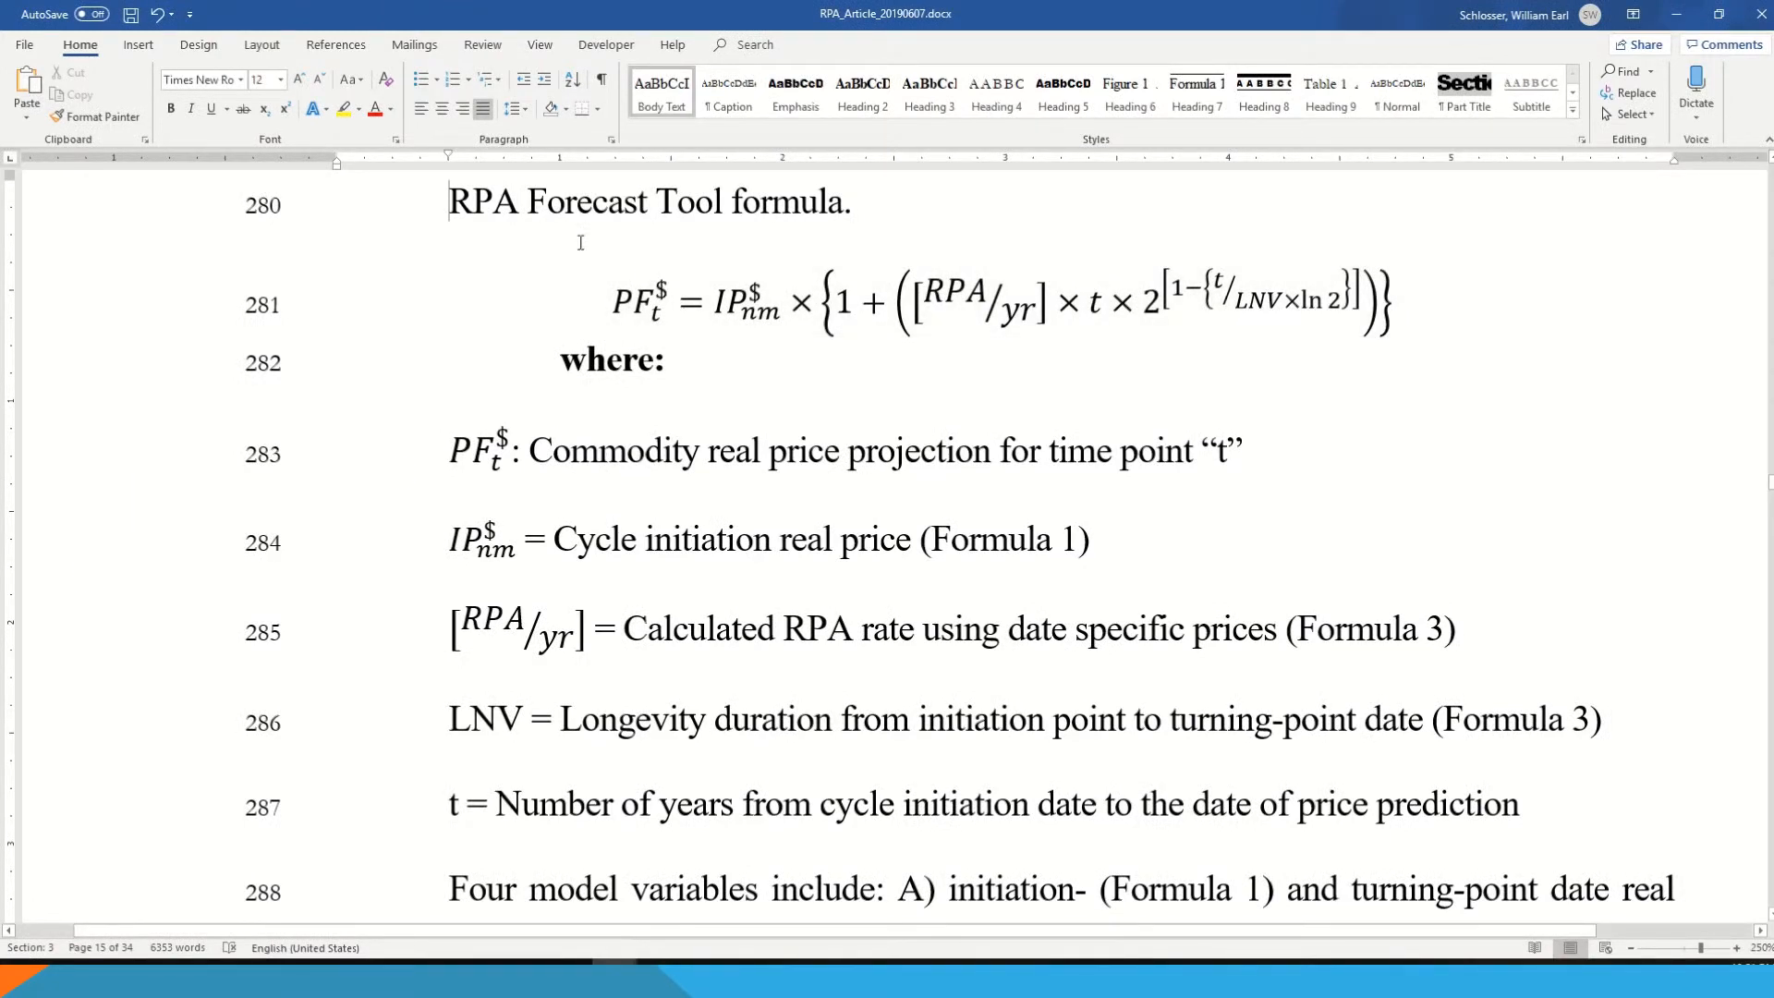
pyautogui.click(841, 212)
pyautogui.press('Down')
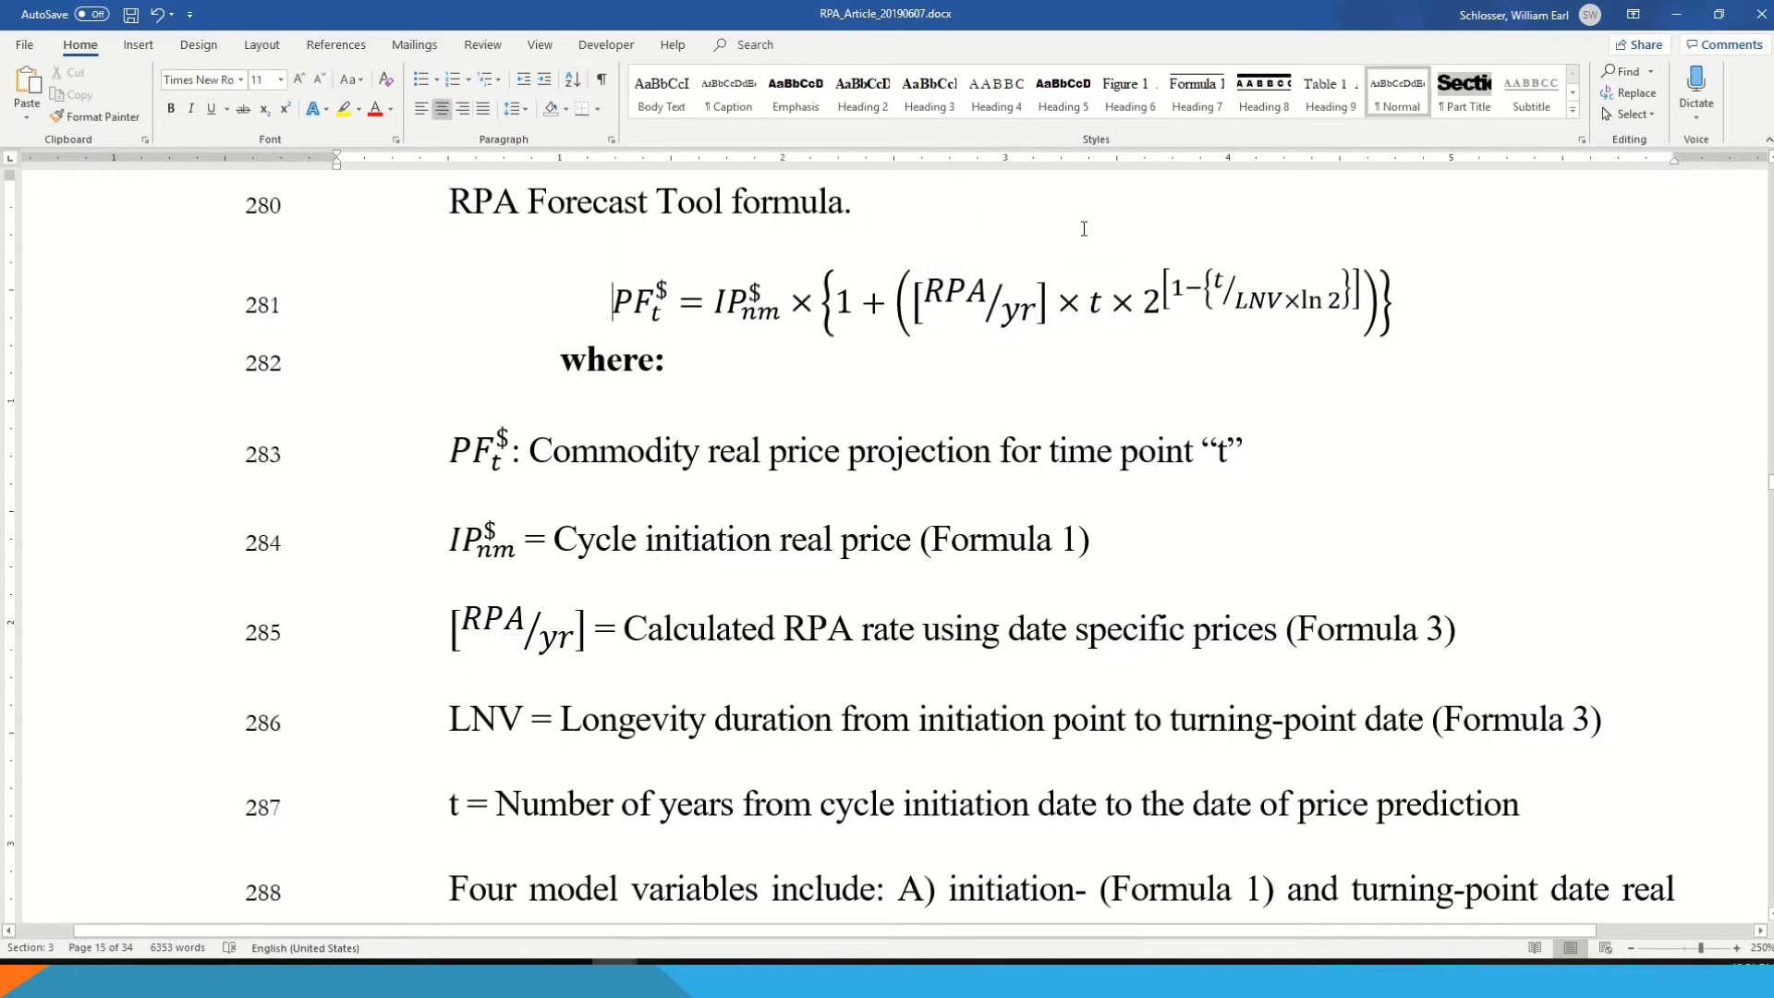
pyautogui.hotkey('shift', 'Right')
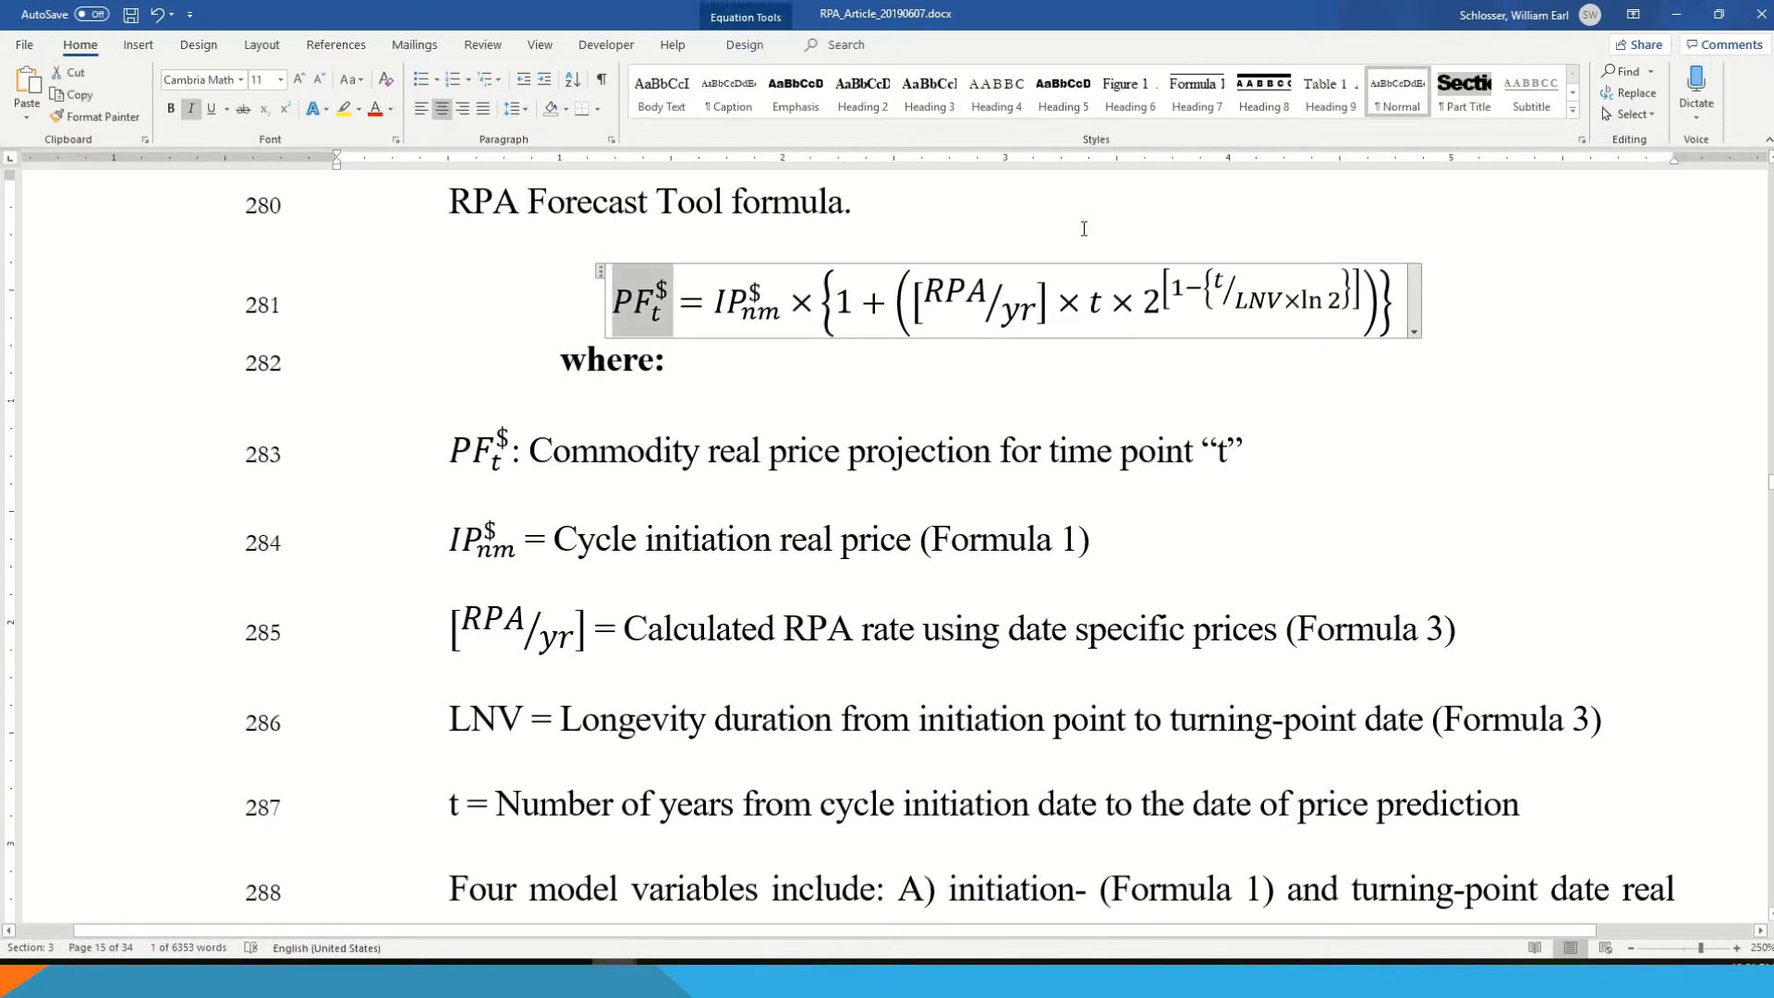
pyautogui.hotkey('shift', 'End')
pyautogui.press('Left')
pyautogui.press('Left')
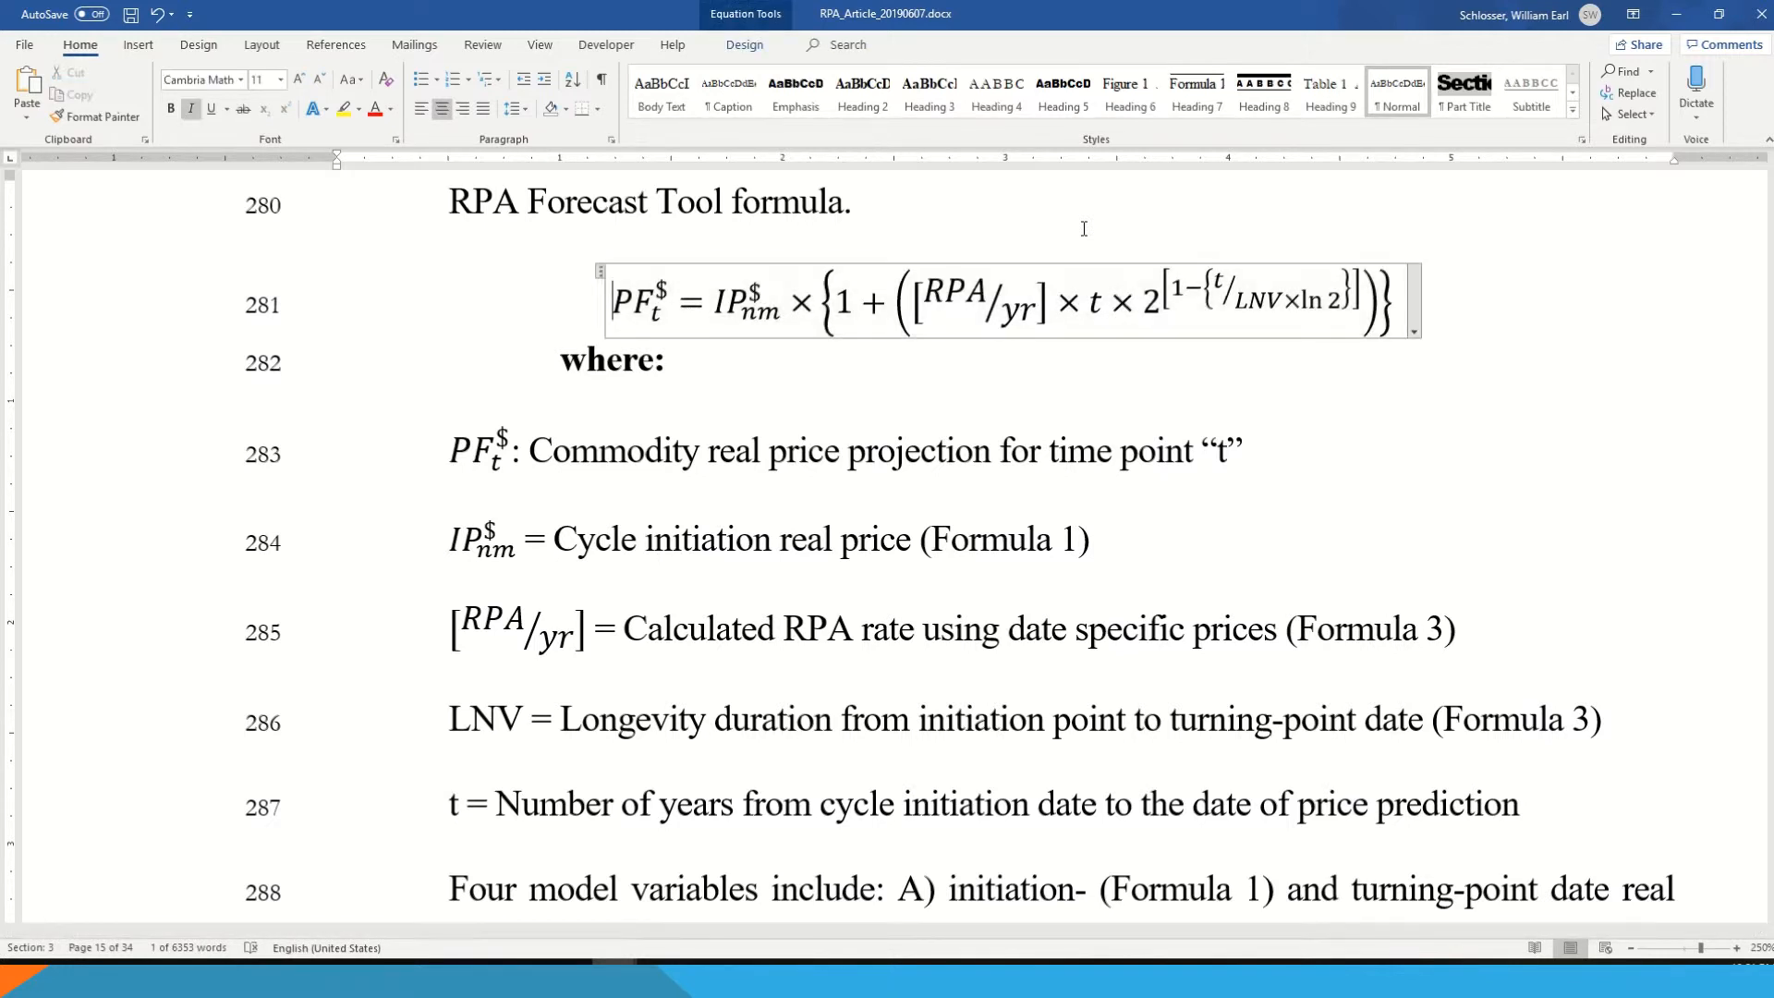
pyautogui.press('Left')
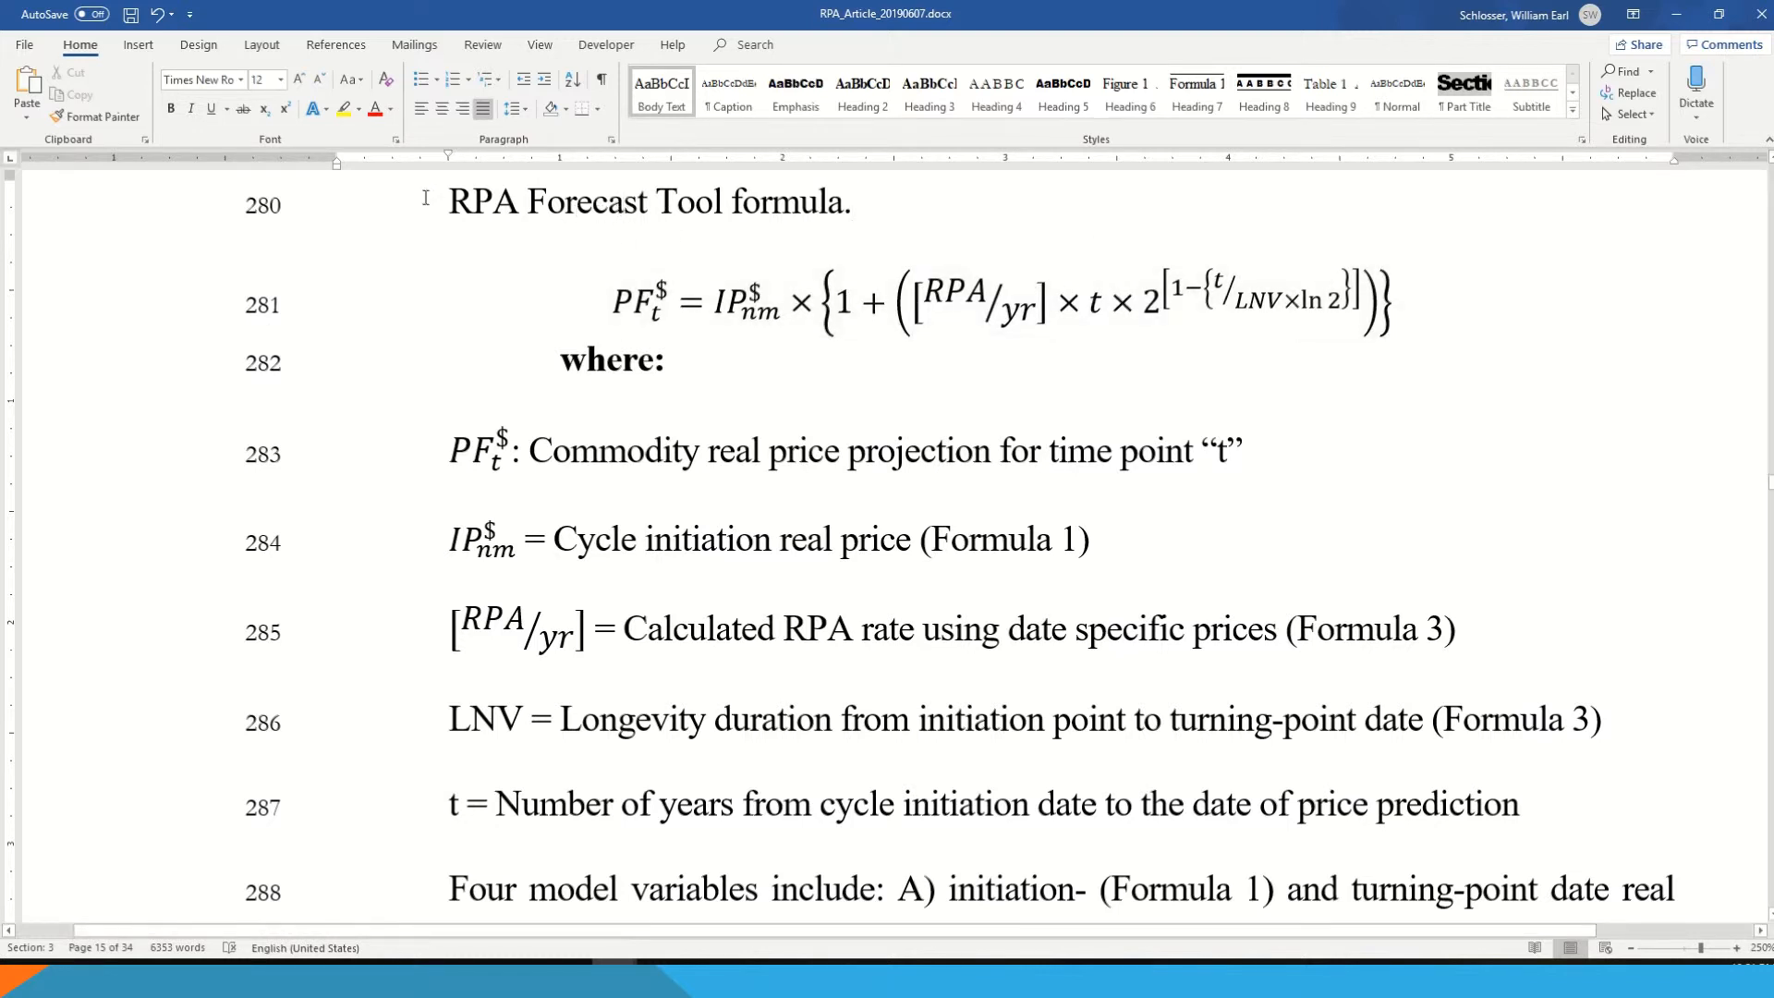
# - Apply the Heading 7 style to the "RPA Forecast Tool formula." caption line
pyautogui.moveTo(452, 199); pyautogui.dragTo(822, 192)
pyautogui.click(748, 204)
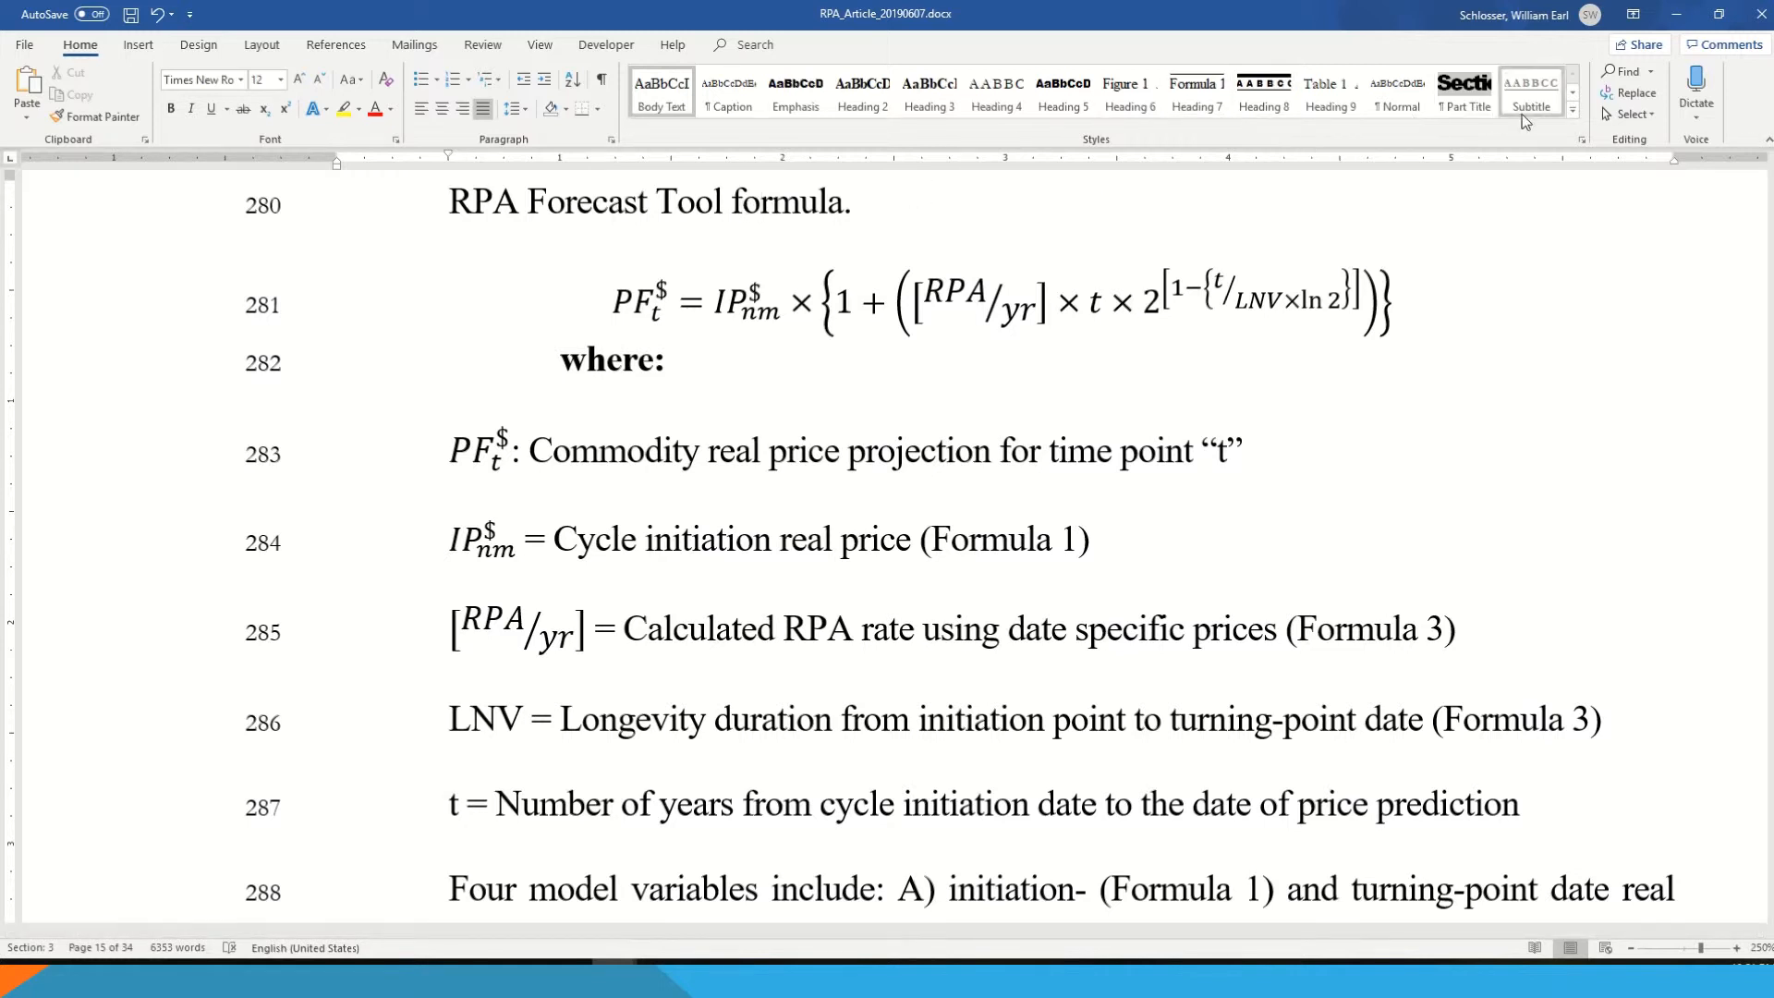
pyautogui.click(1572, 109)
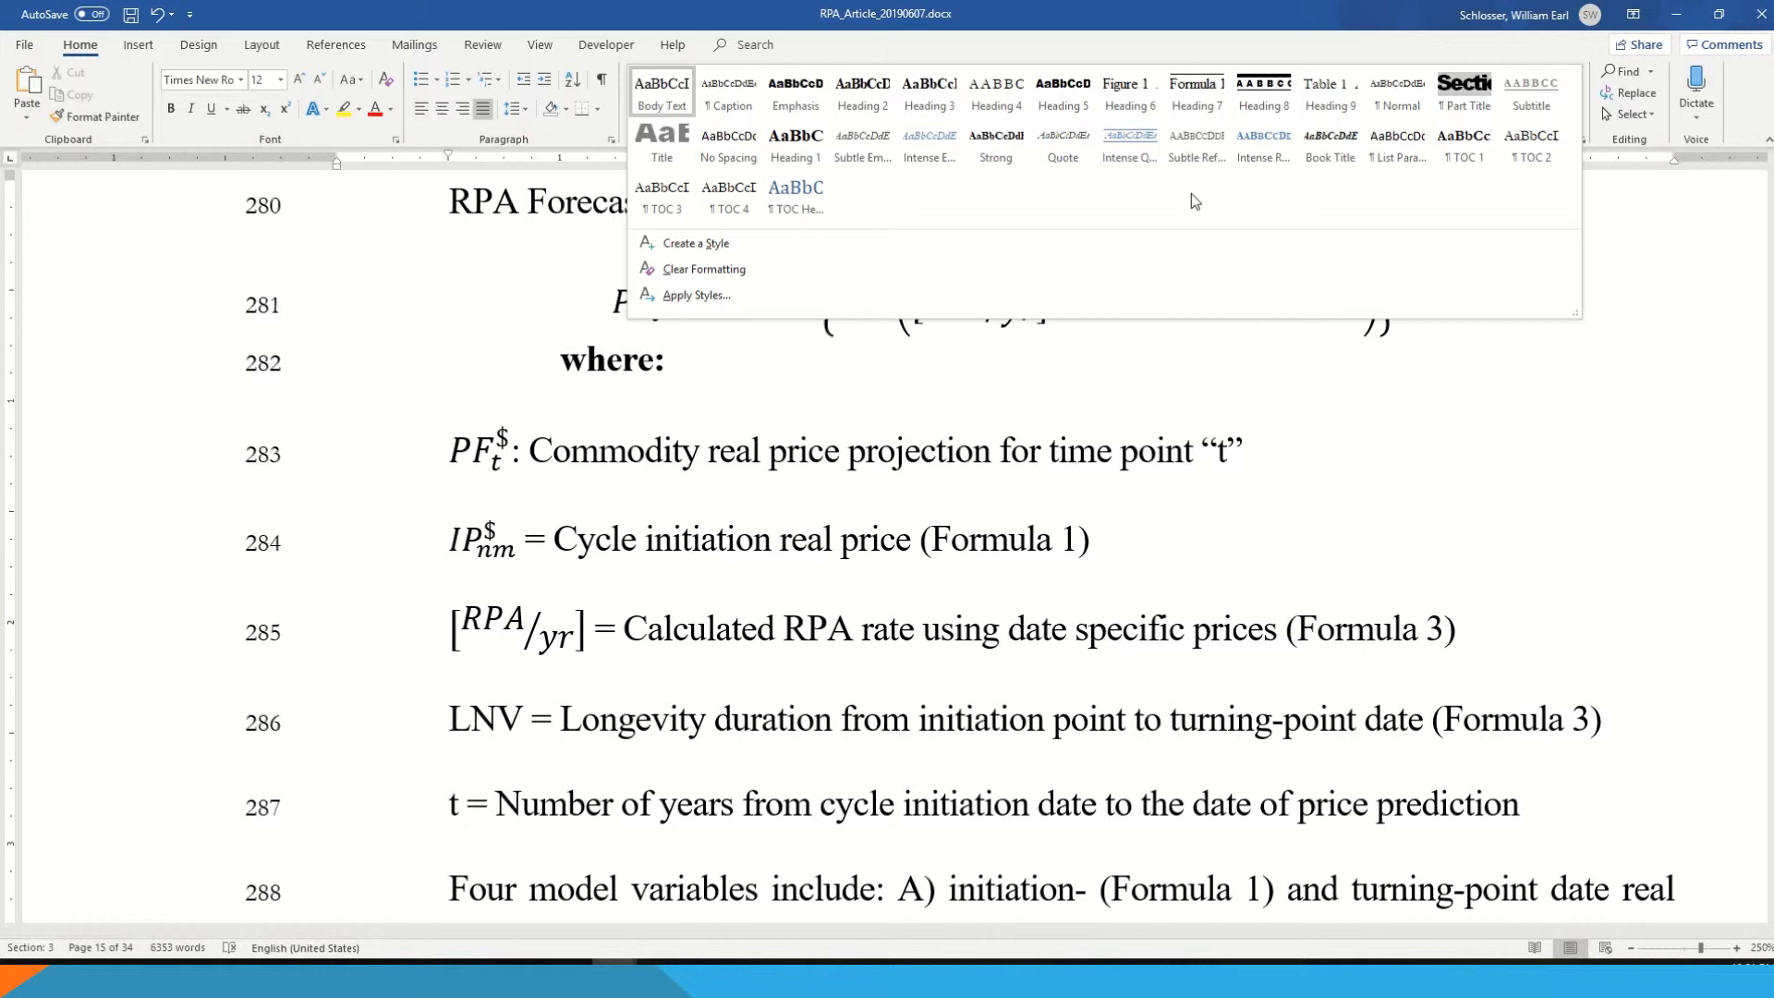
pyautogui.click(1199, 88)
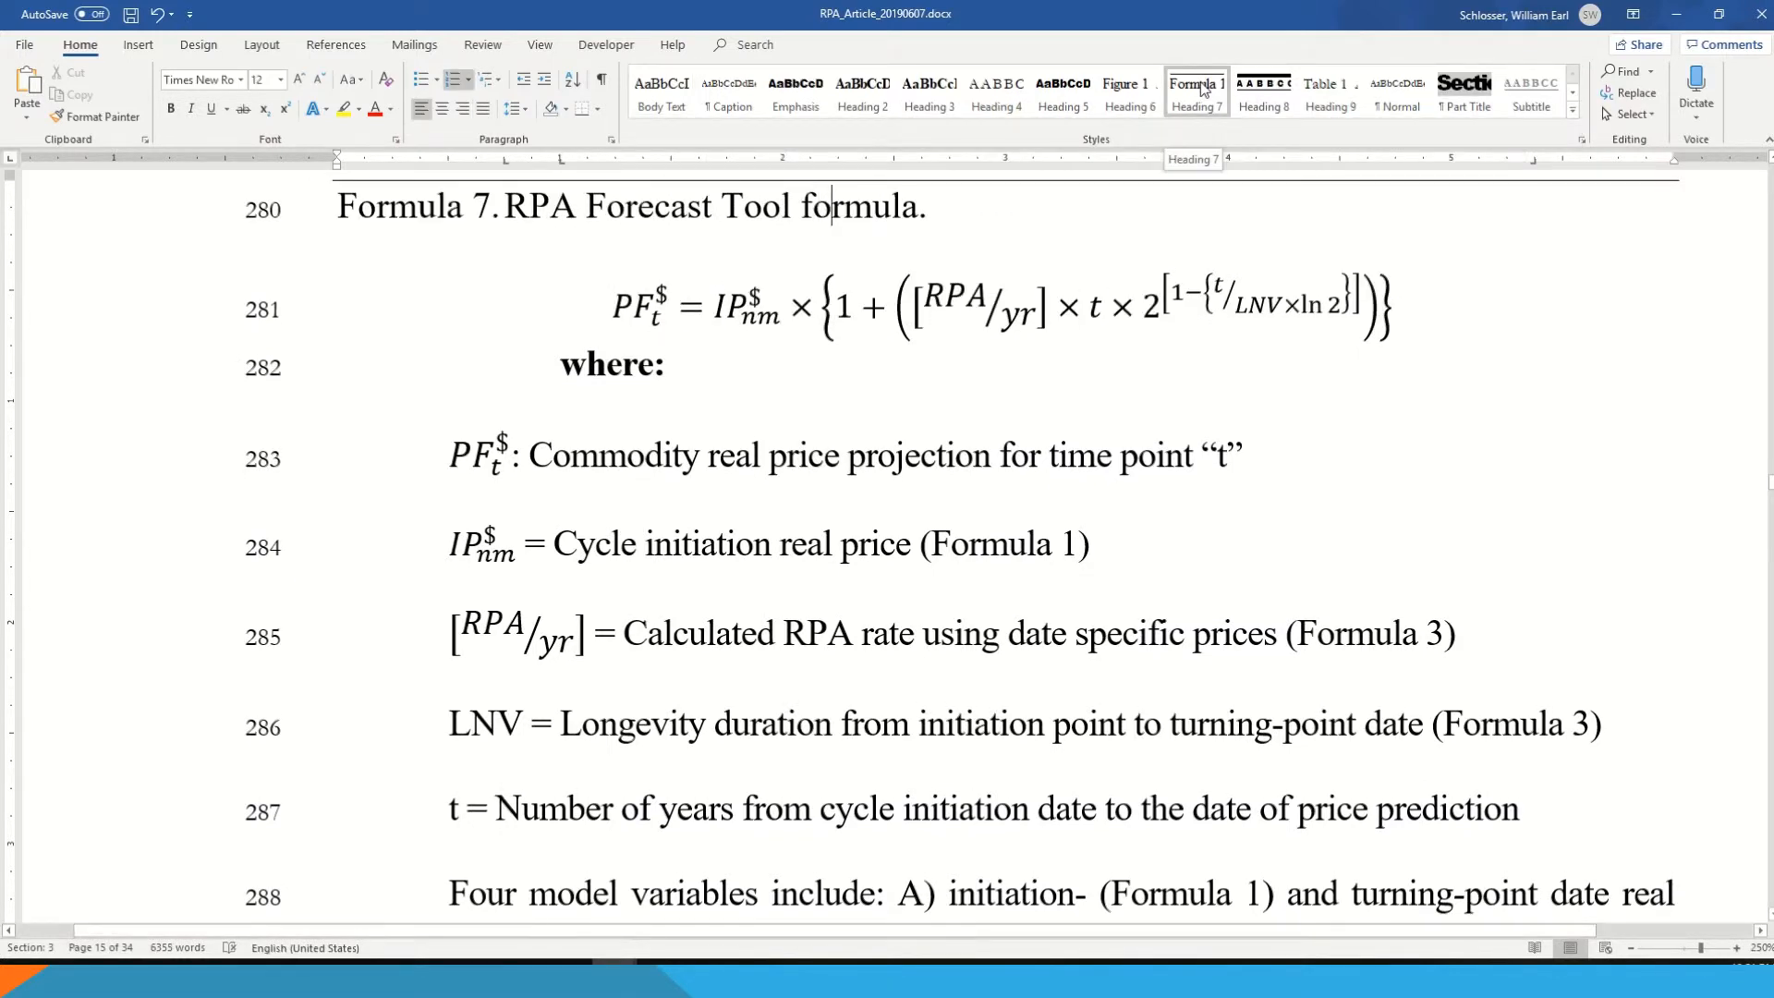
# - Define the Heading 7 style's numbering as "Formula 1." with the 1, 2, 3 number style and left alignment
pyautogui.rightClick(1200, 88)
pyautogui.click(1215, 121)
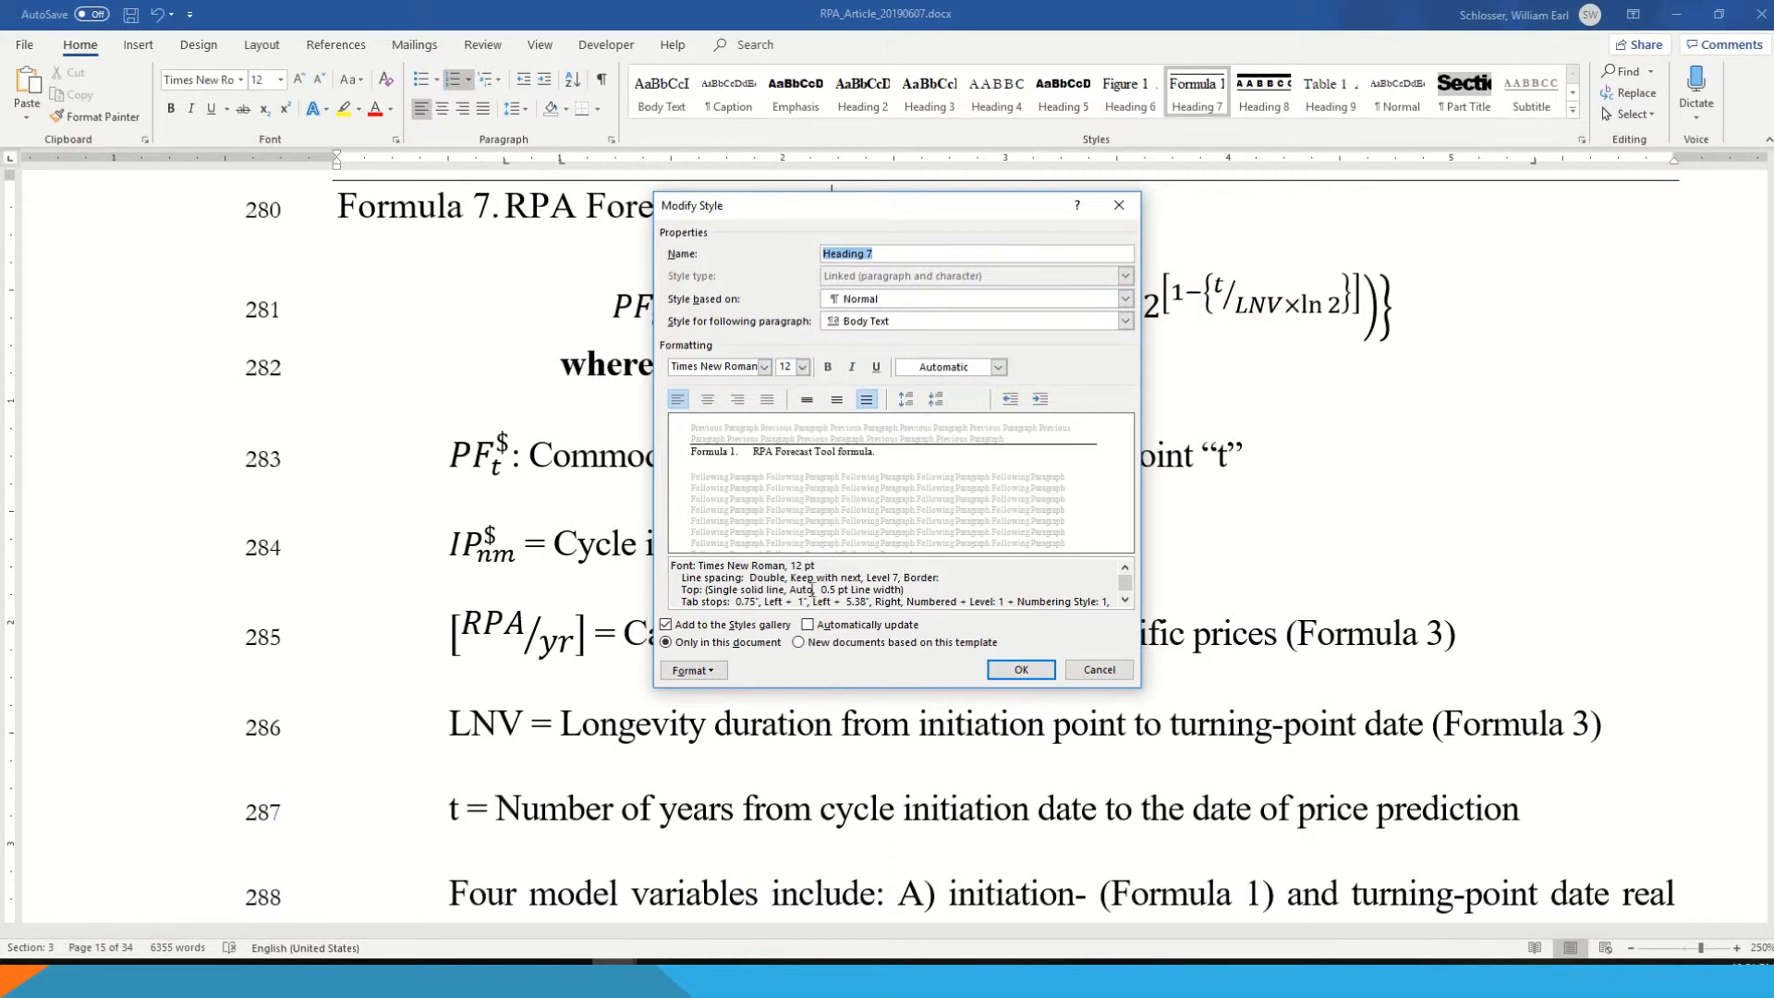
pyautogui.click(693, 670)
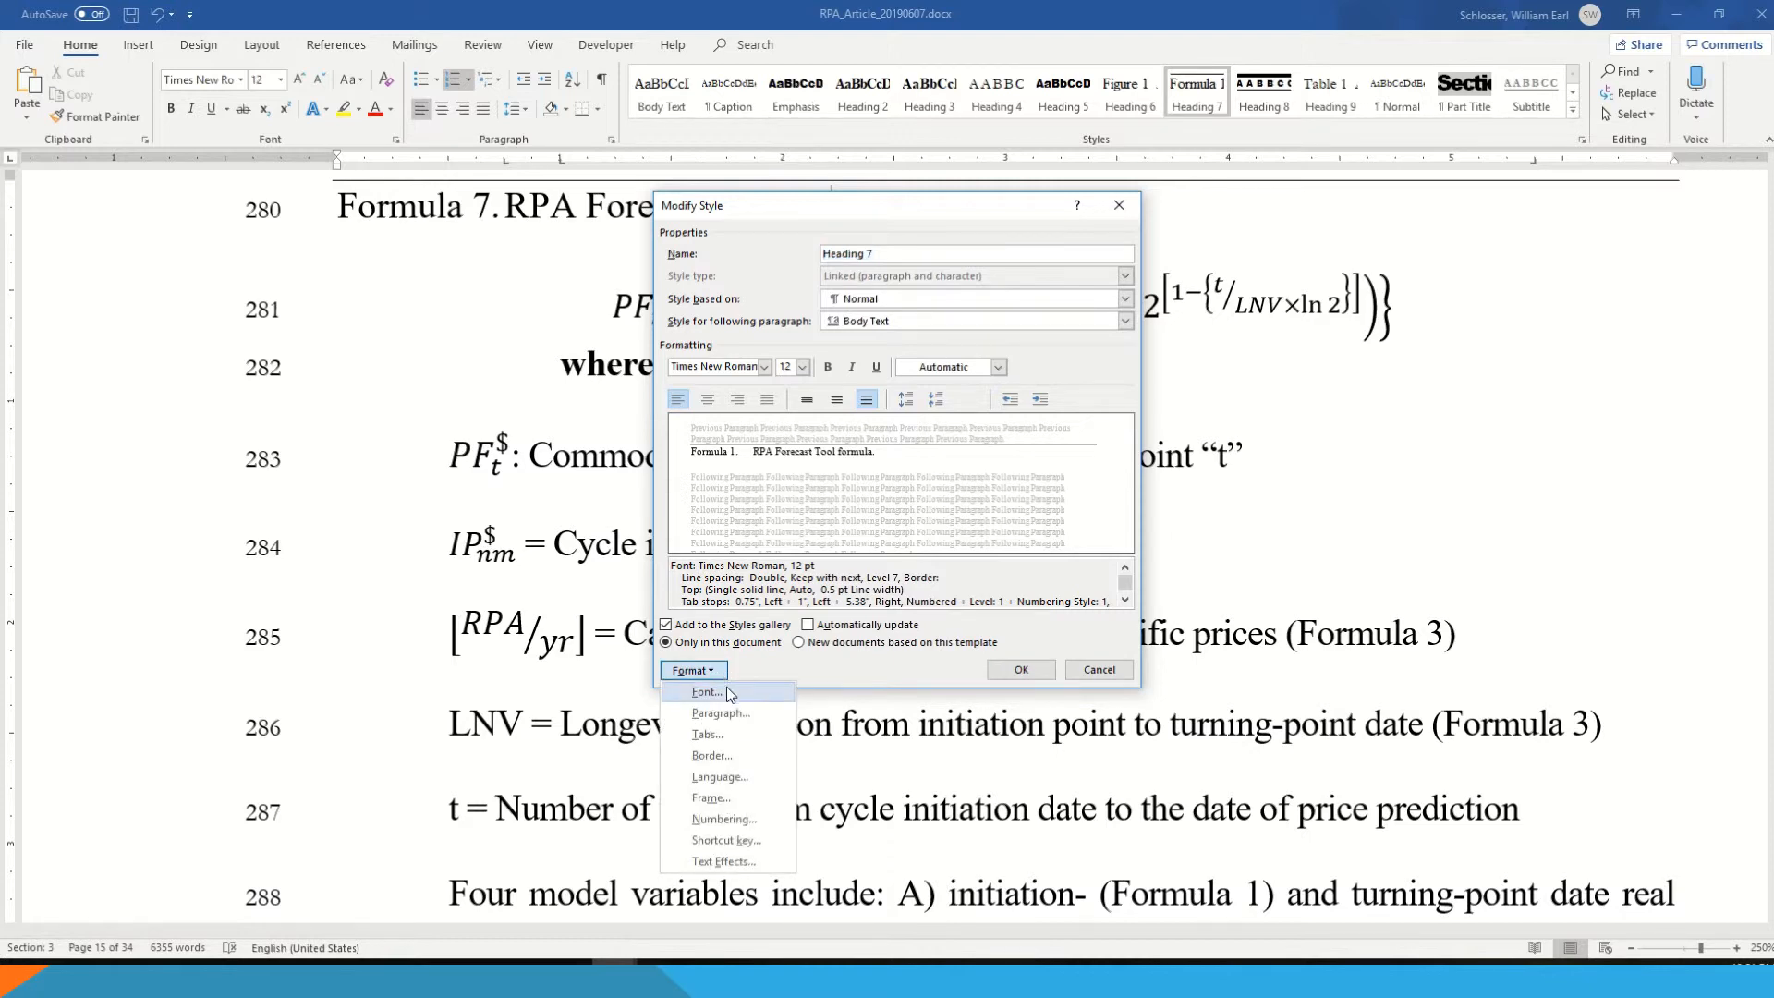
pyautogui.click(724, 819)
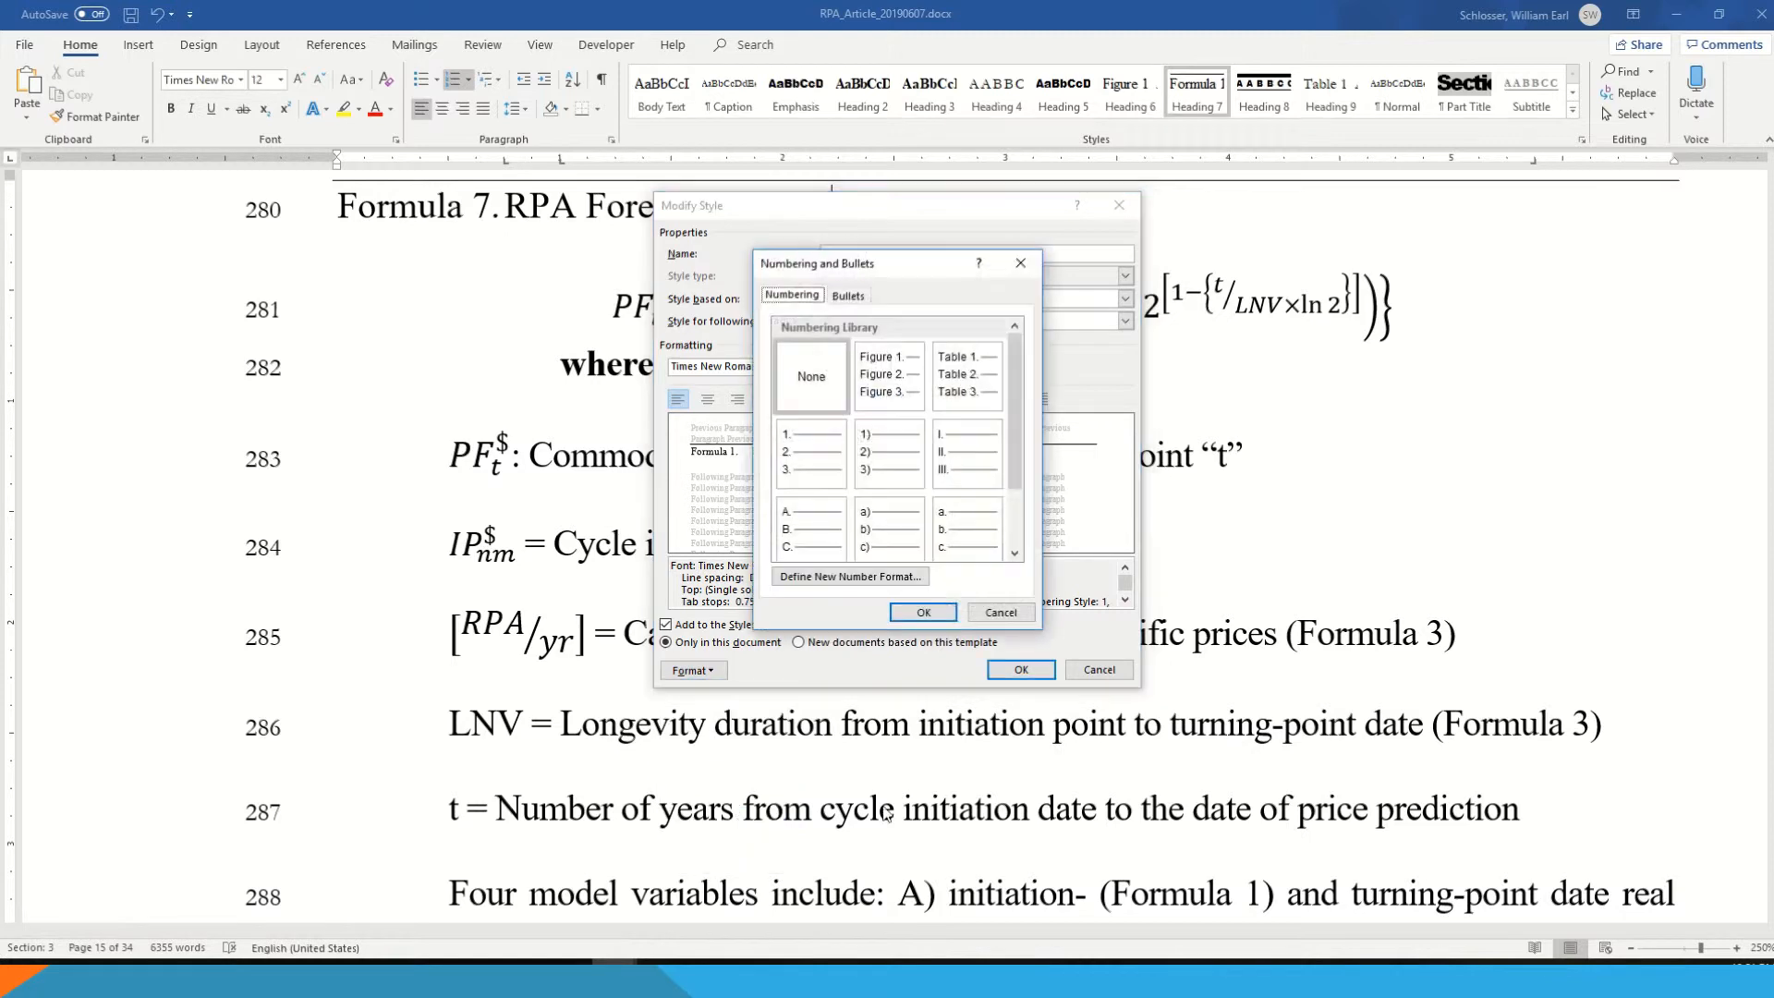
pyautogui.click(839, 578)
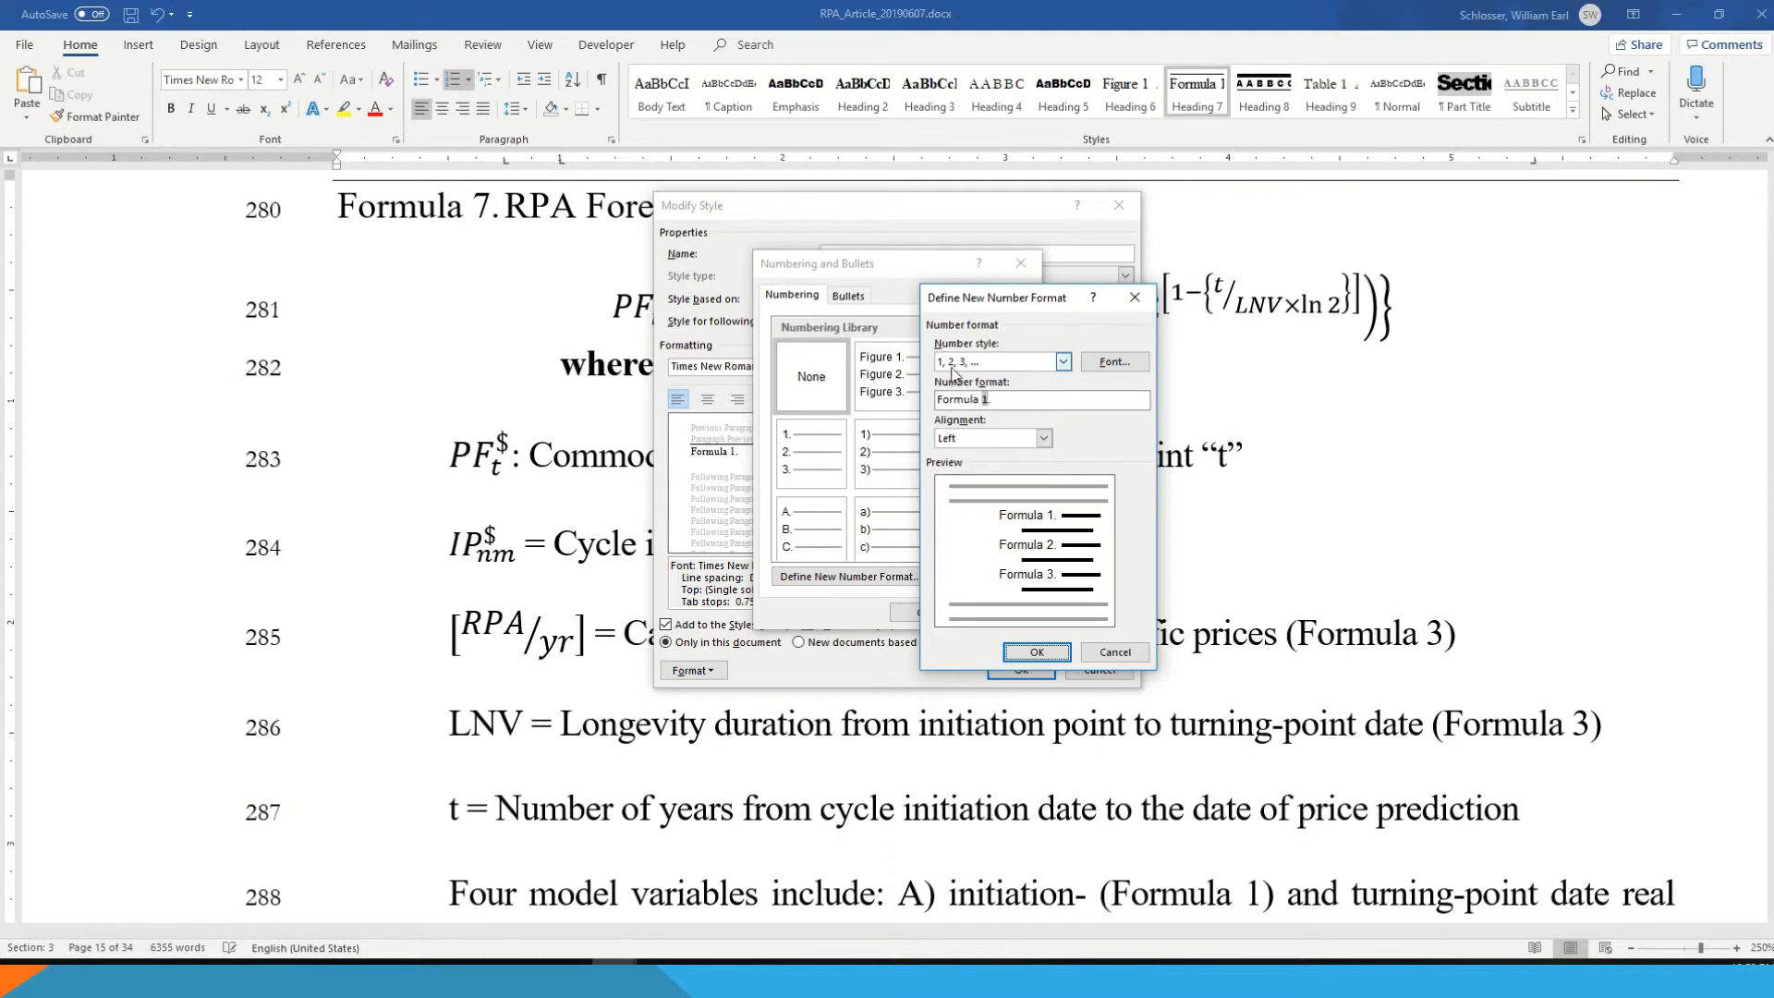
pyautogui.click(966, 365)
pyautogui.click(989, 369)
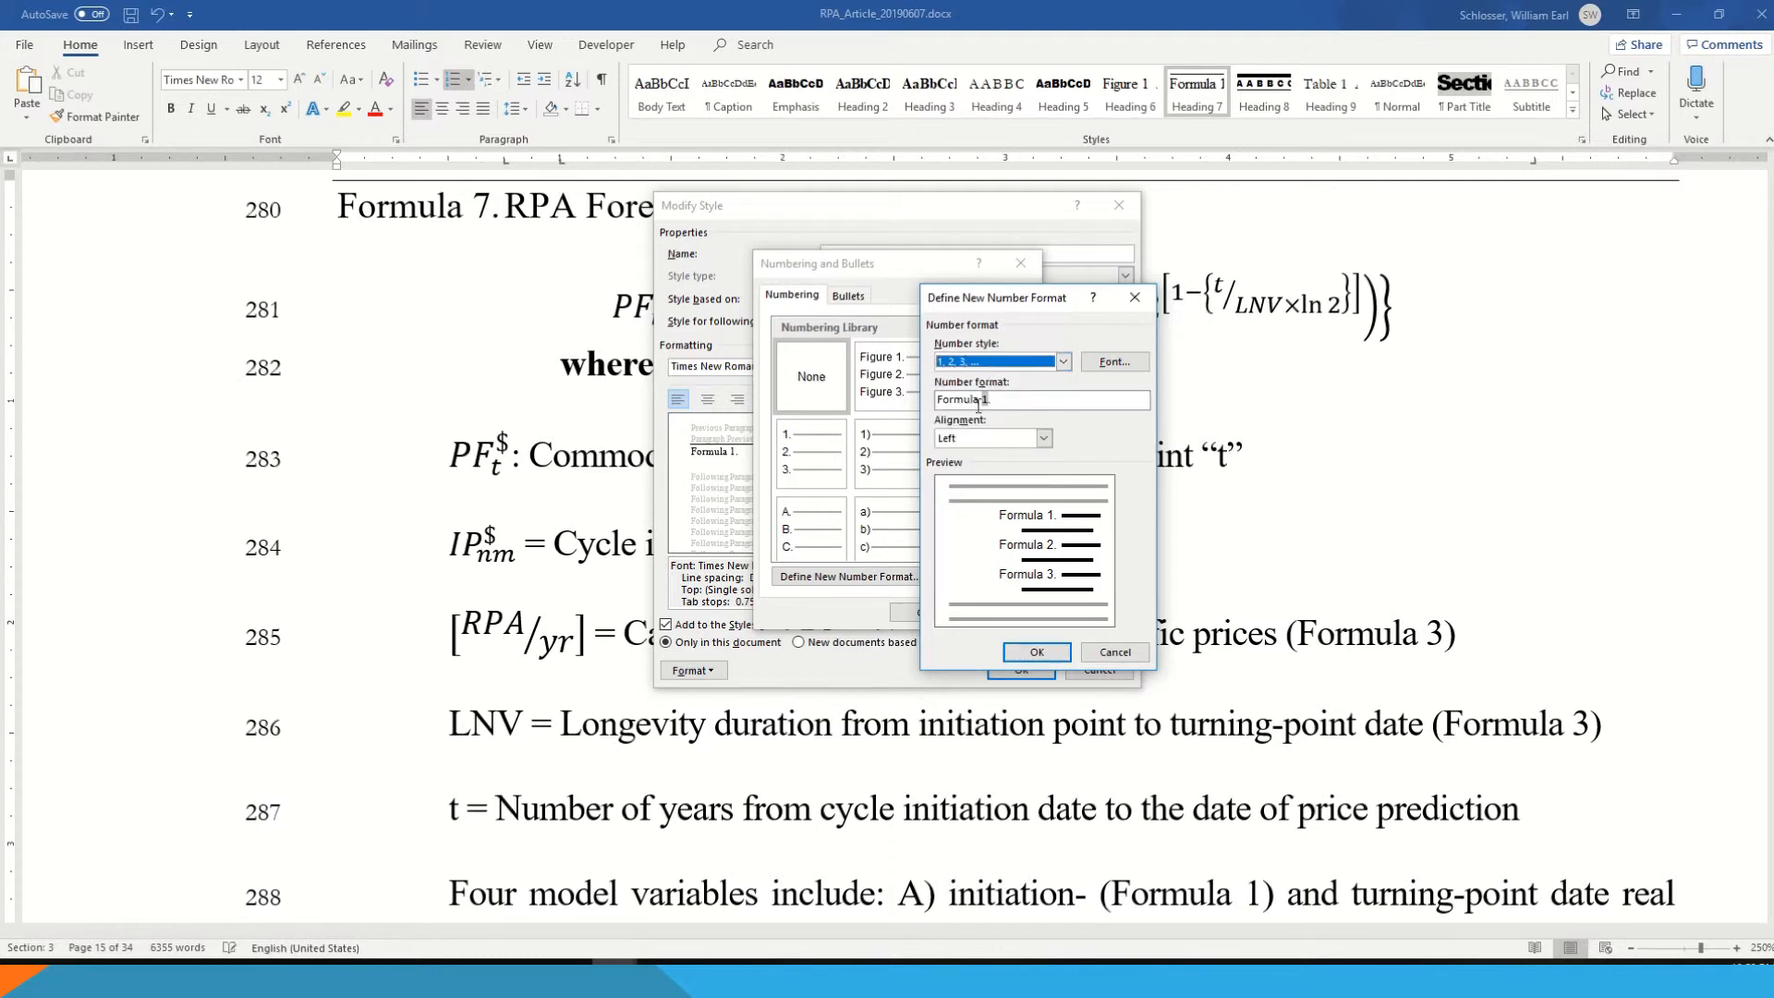
pyautogui.doubleClick(962, 403)
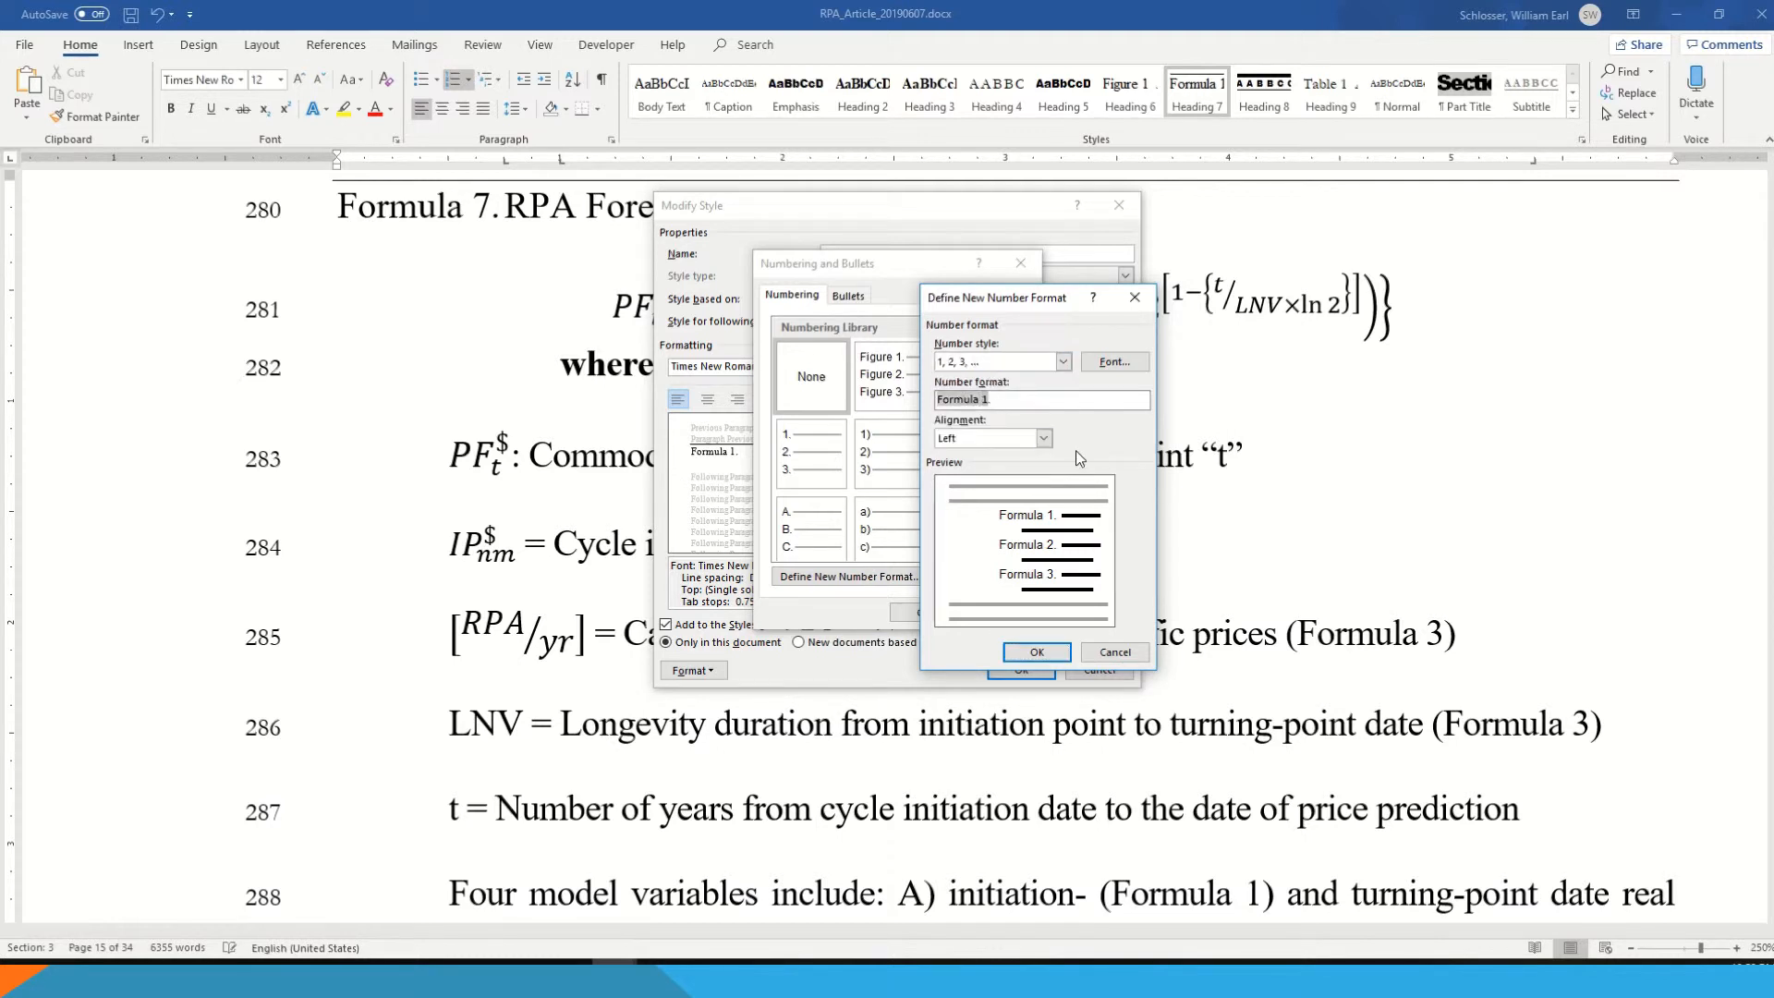
pyautogui.click(1023, 402)
pyautogui.press('Left')
pyautogui.click(1030, 654)
pyautogui.click(923, 613)
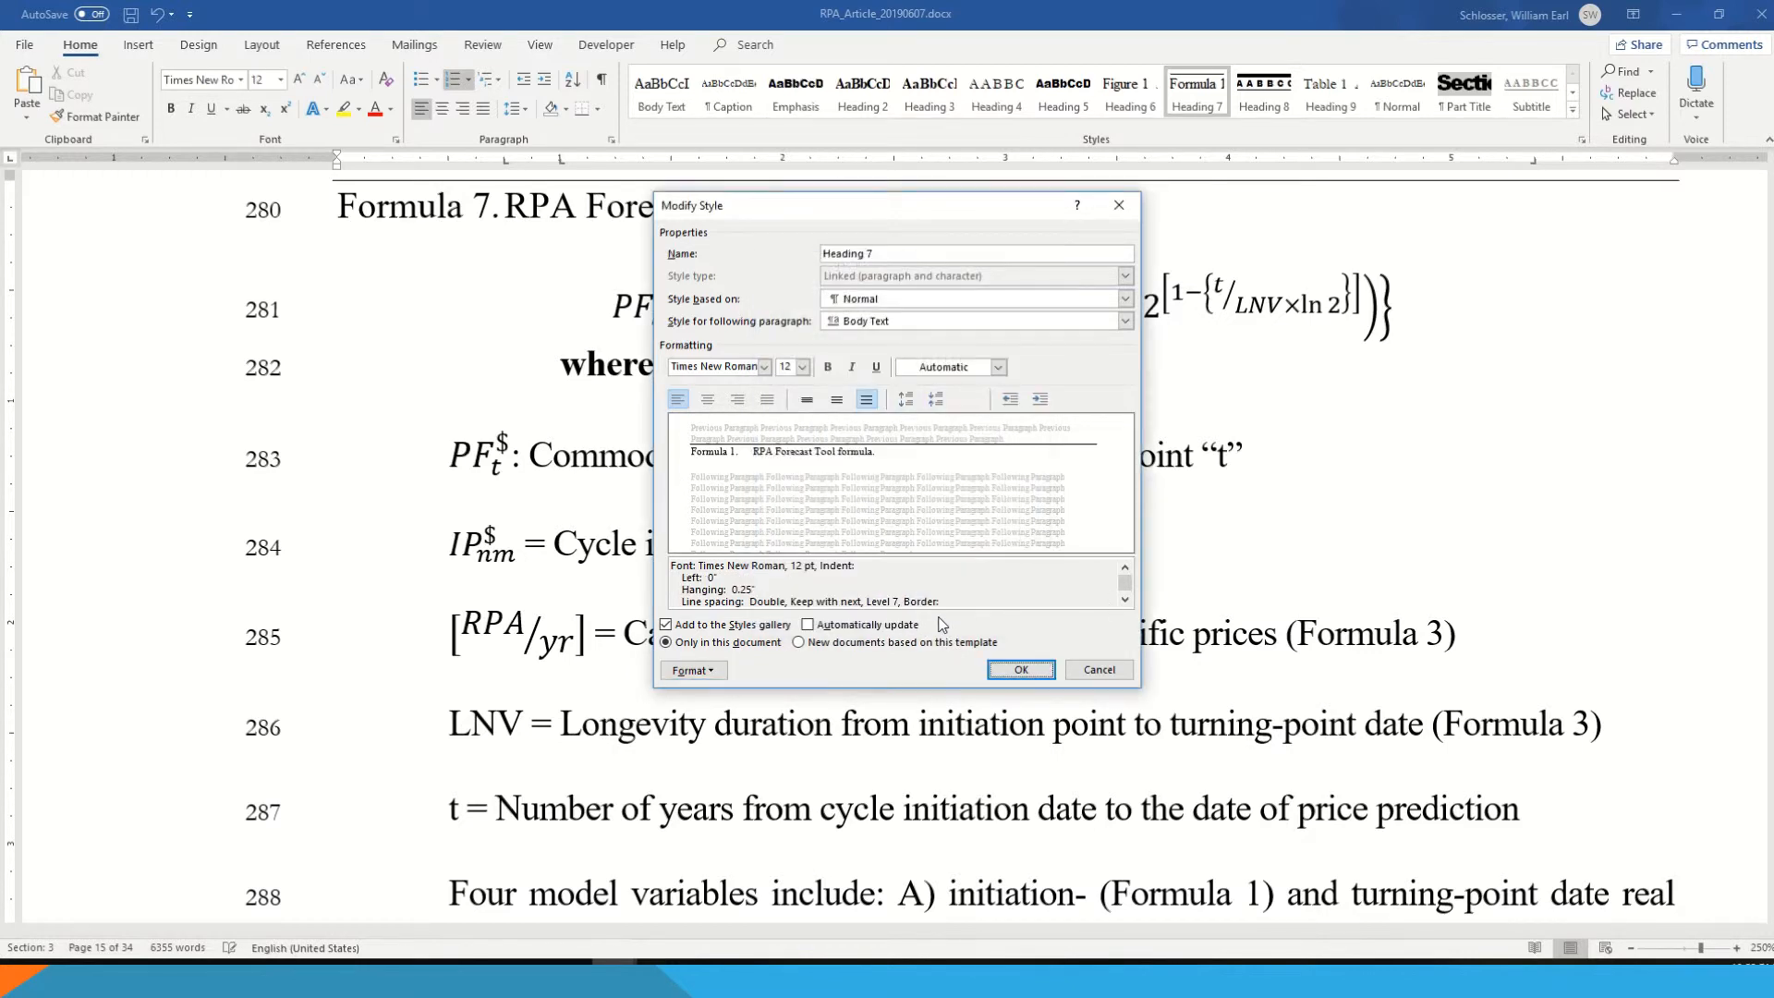
# - Set the Heading 7 style's pagination to Keep with next in its paragraph settings
pyautogui.click(714, 673)
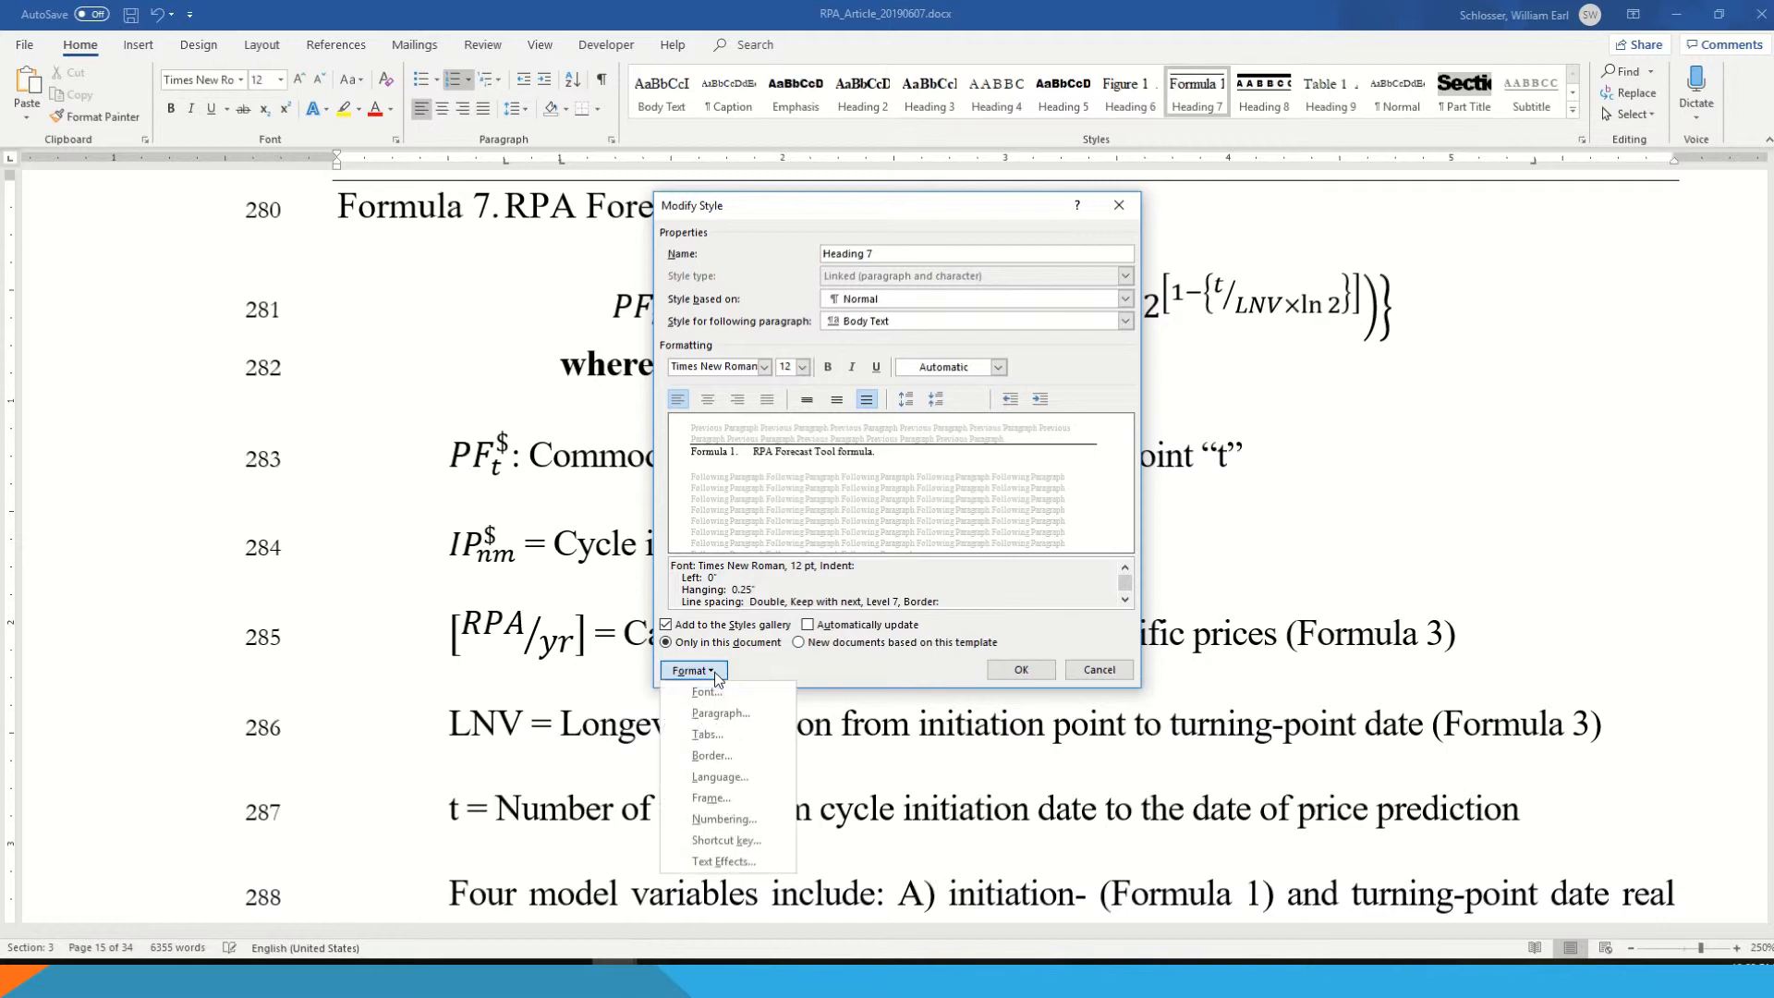
pyautogui.click(739, 713)
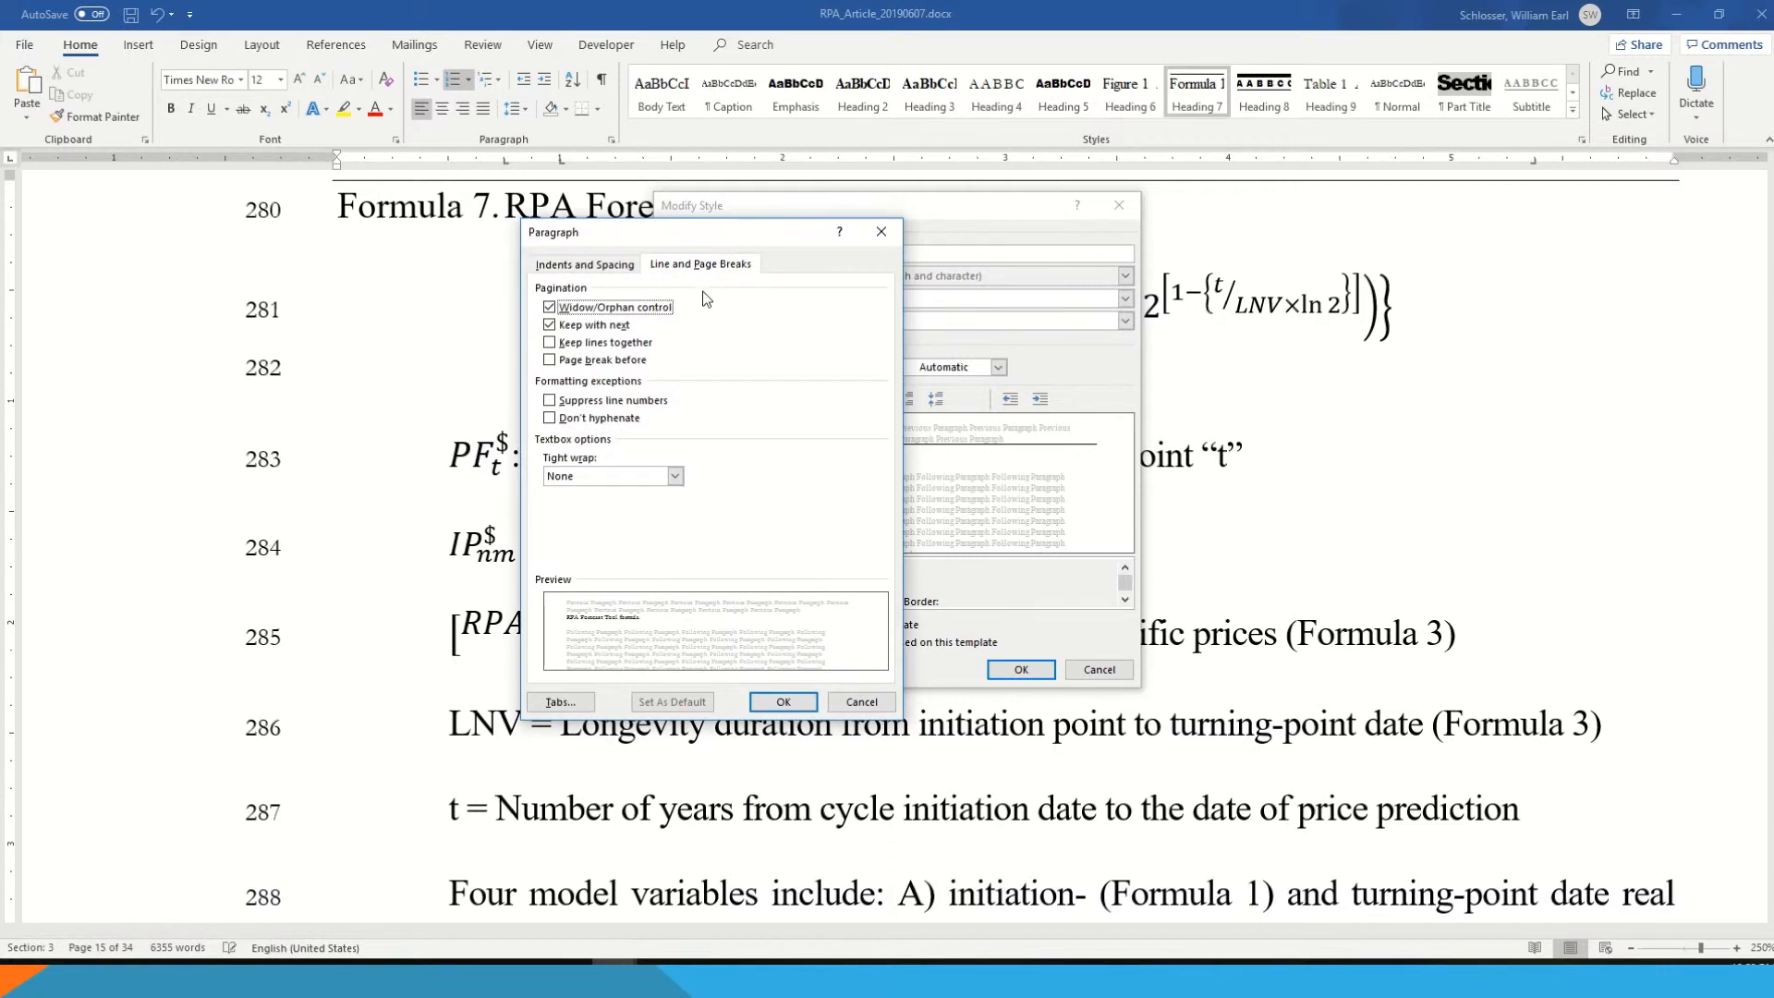
pyautogui.click(702, 266)
pyautogui.click(619, 329)
pyautogui.click(783, 702)
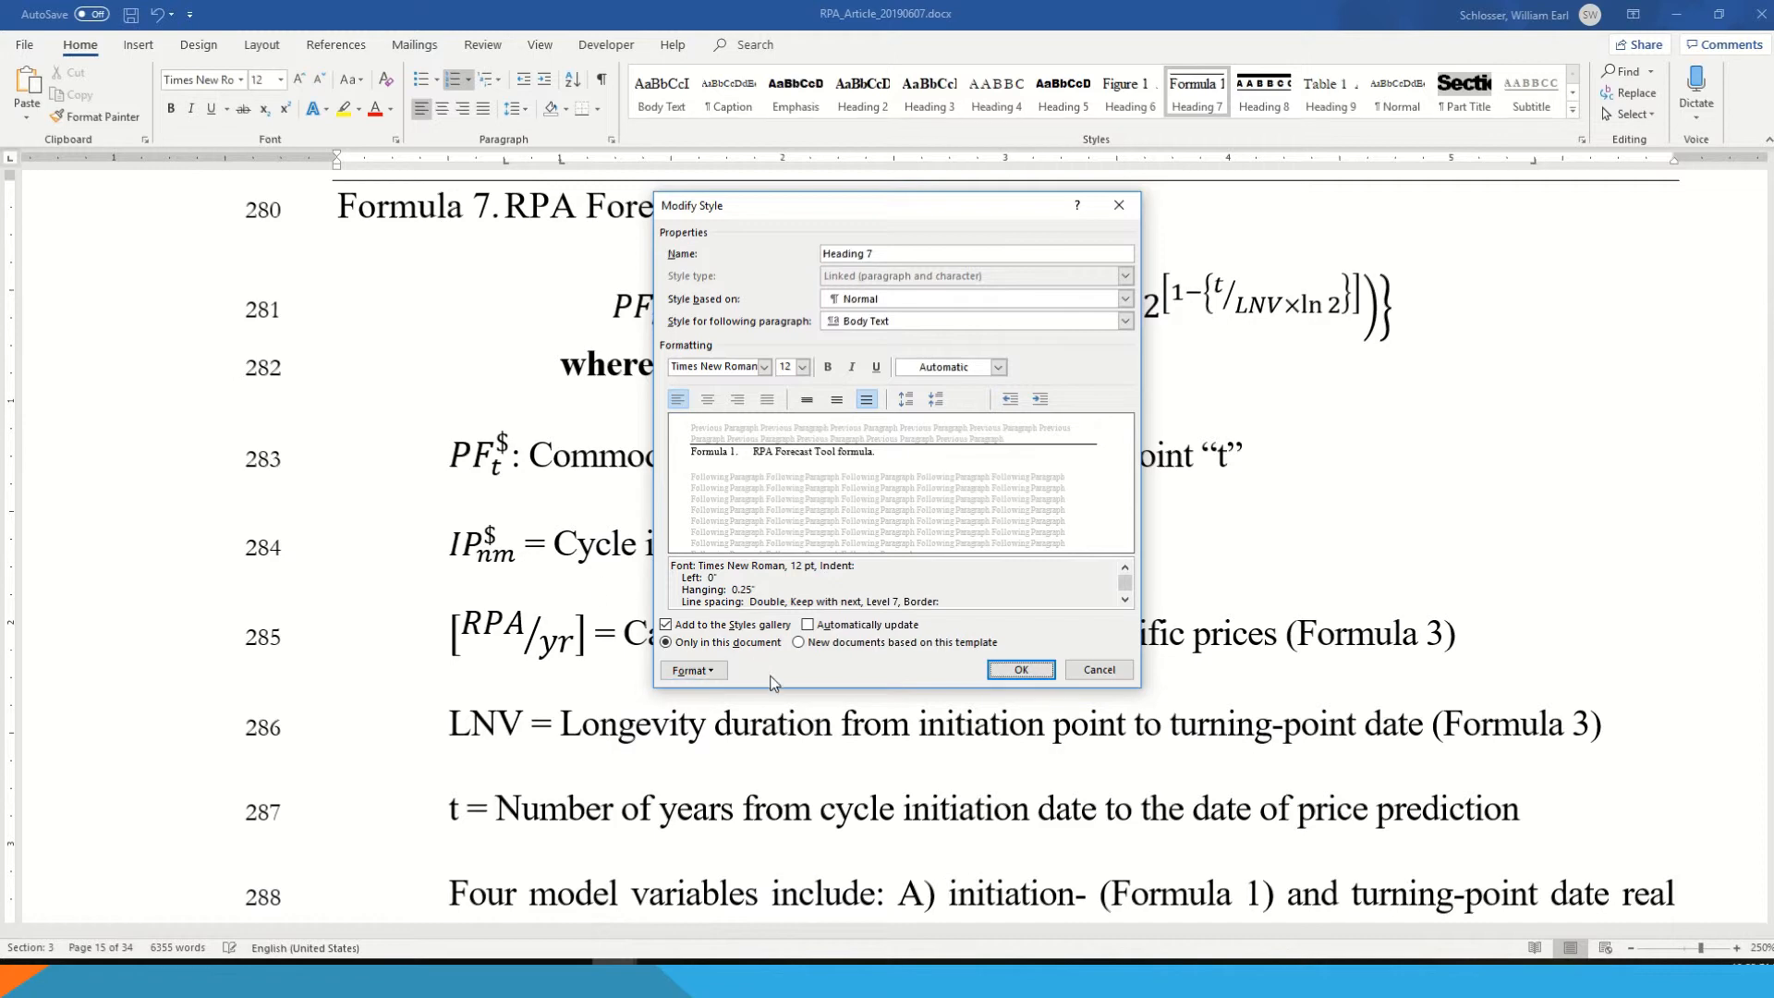
# - Give the Heading 7 style a ½ pt solid top border and save the style changes
pyautogui.click(716, 673)
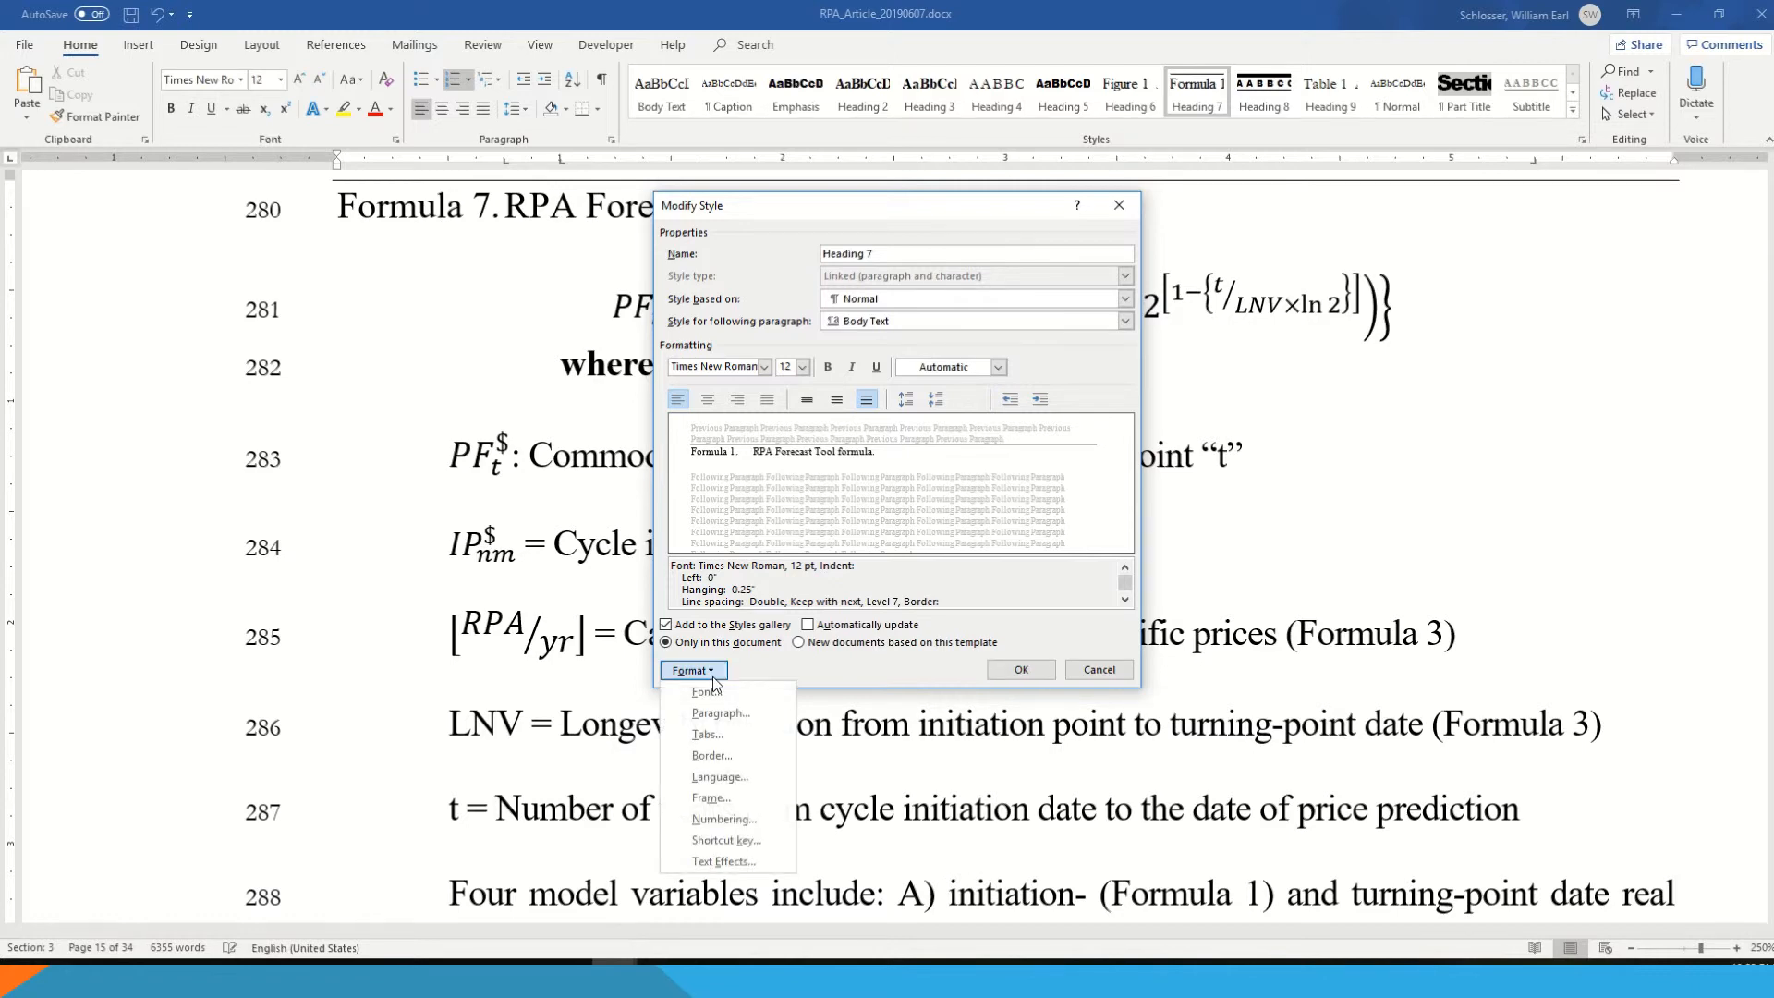
pyautogui.click(755, 763)
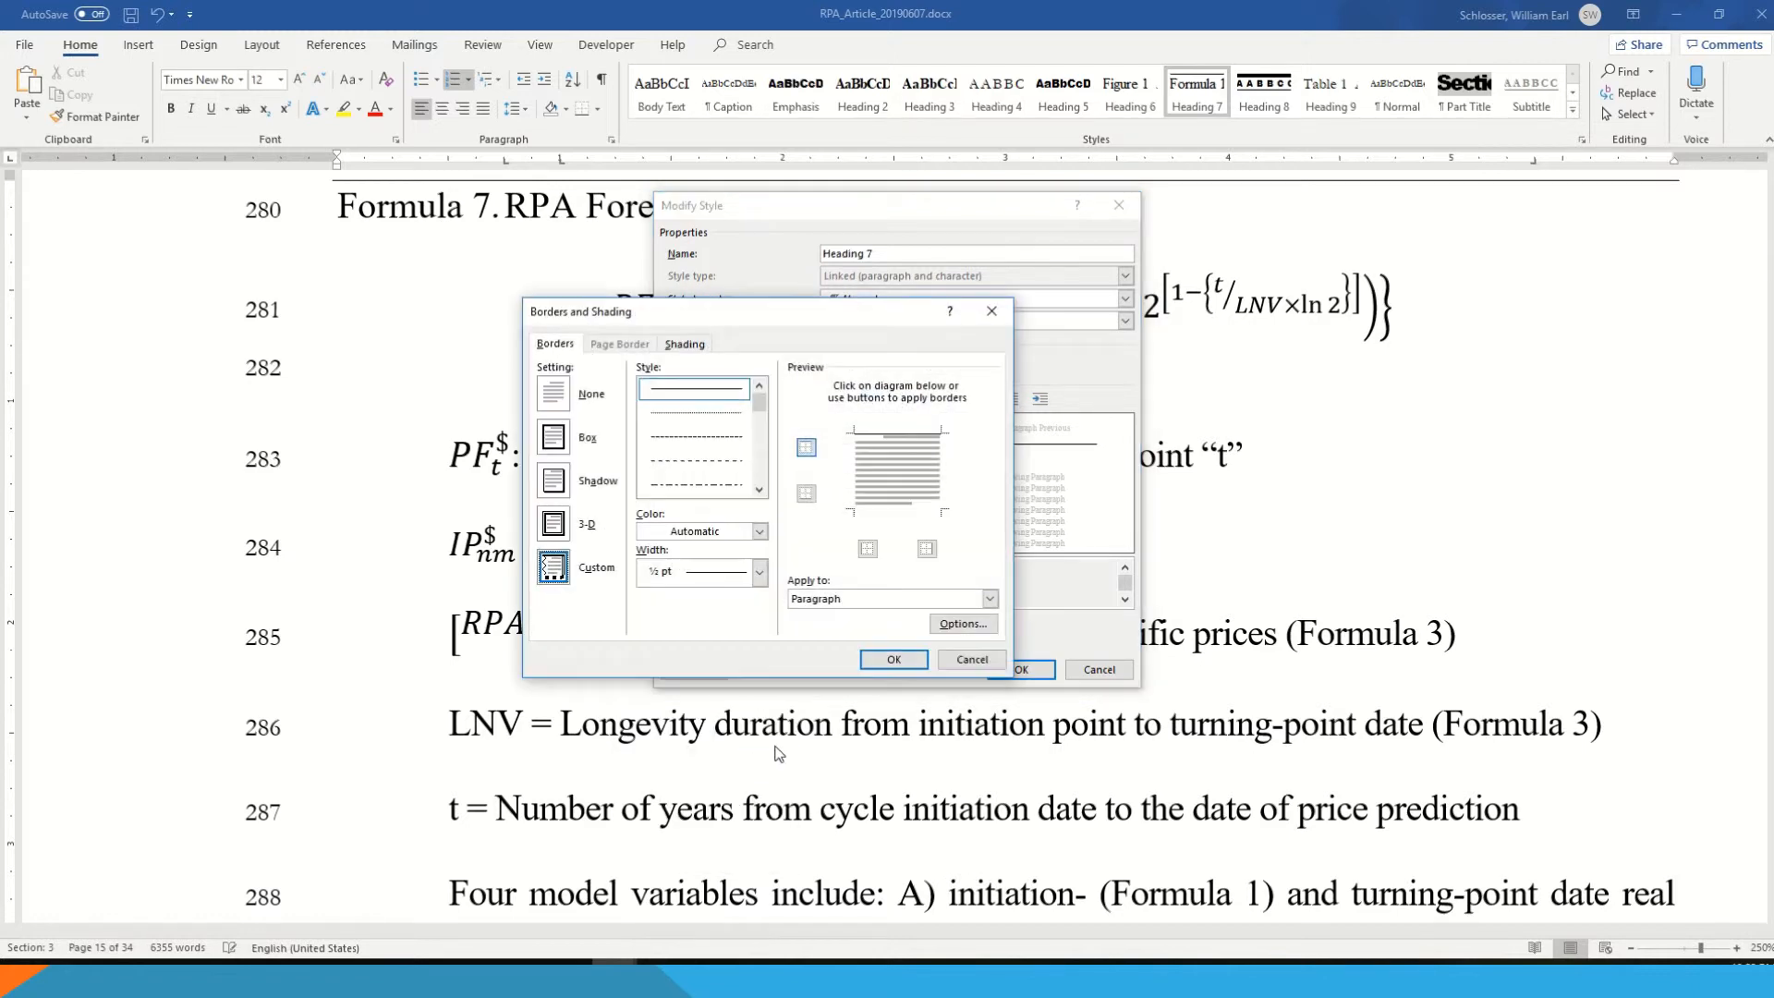
pyautogui.click(890, 430)
pyautogui.click(904, 435)
pyautogui.click(919, 662)
pyautogui.click(1020, 672)
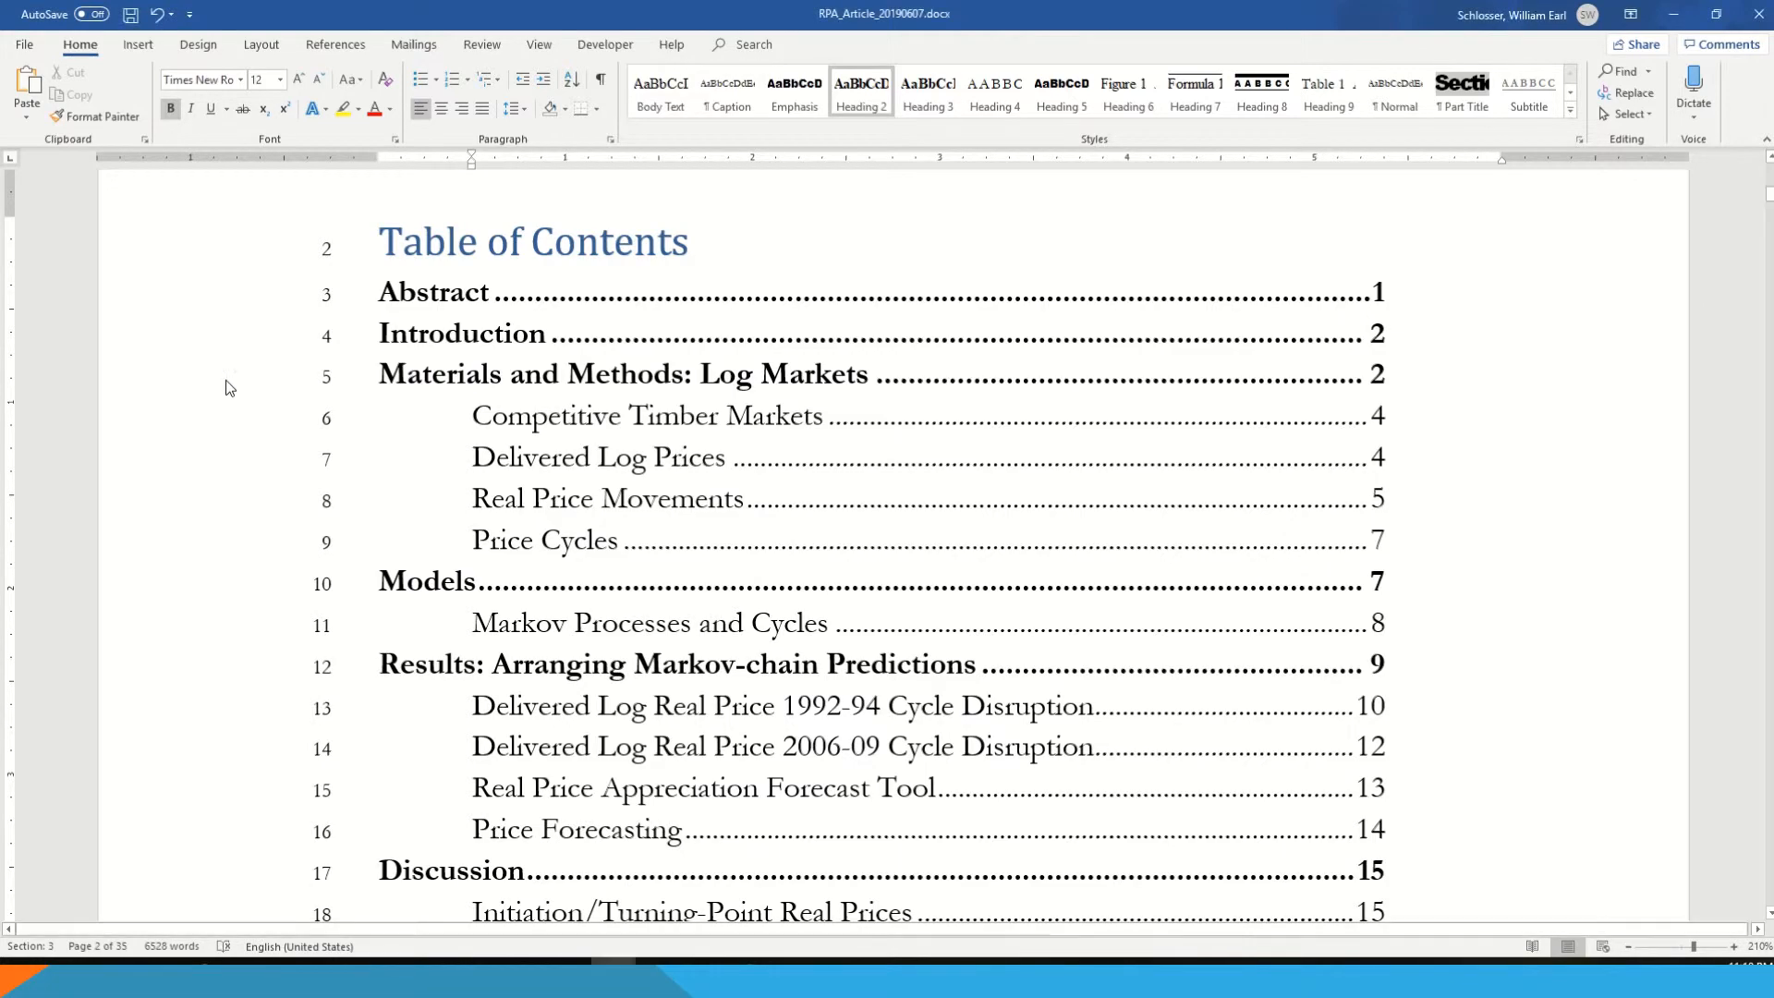
# - Paste "List of Equations" on an empty line below the List of Tables and format it as Heading 2
pyautogui.scroll(-1, 226, 380)
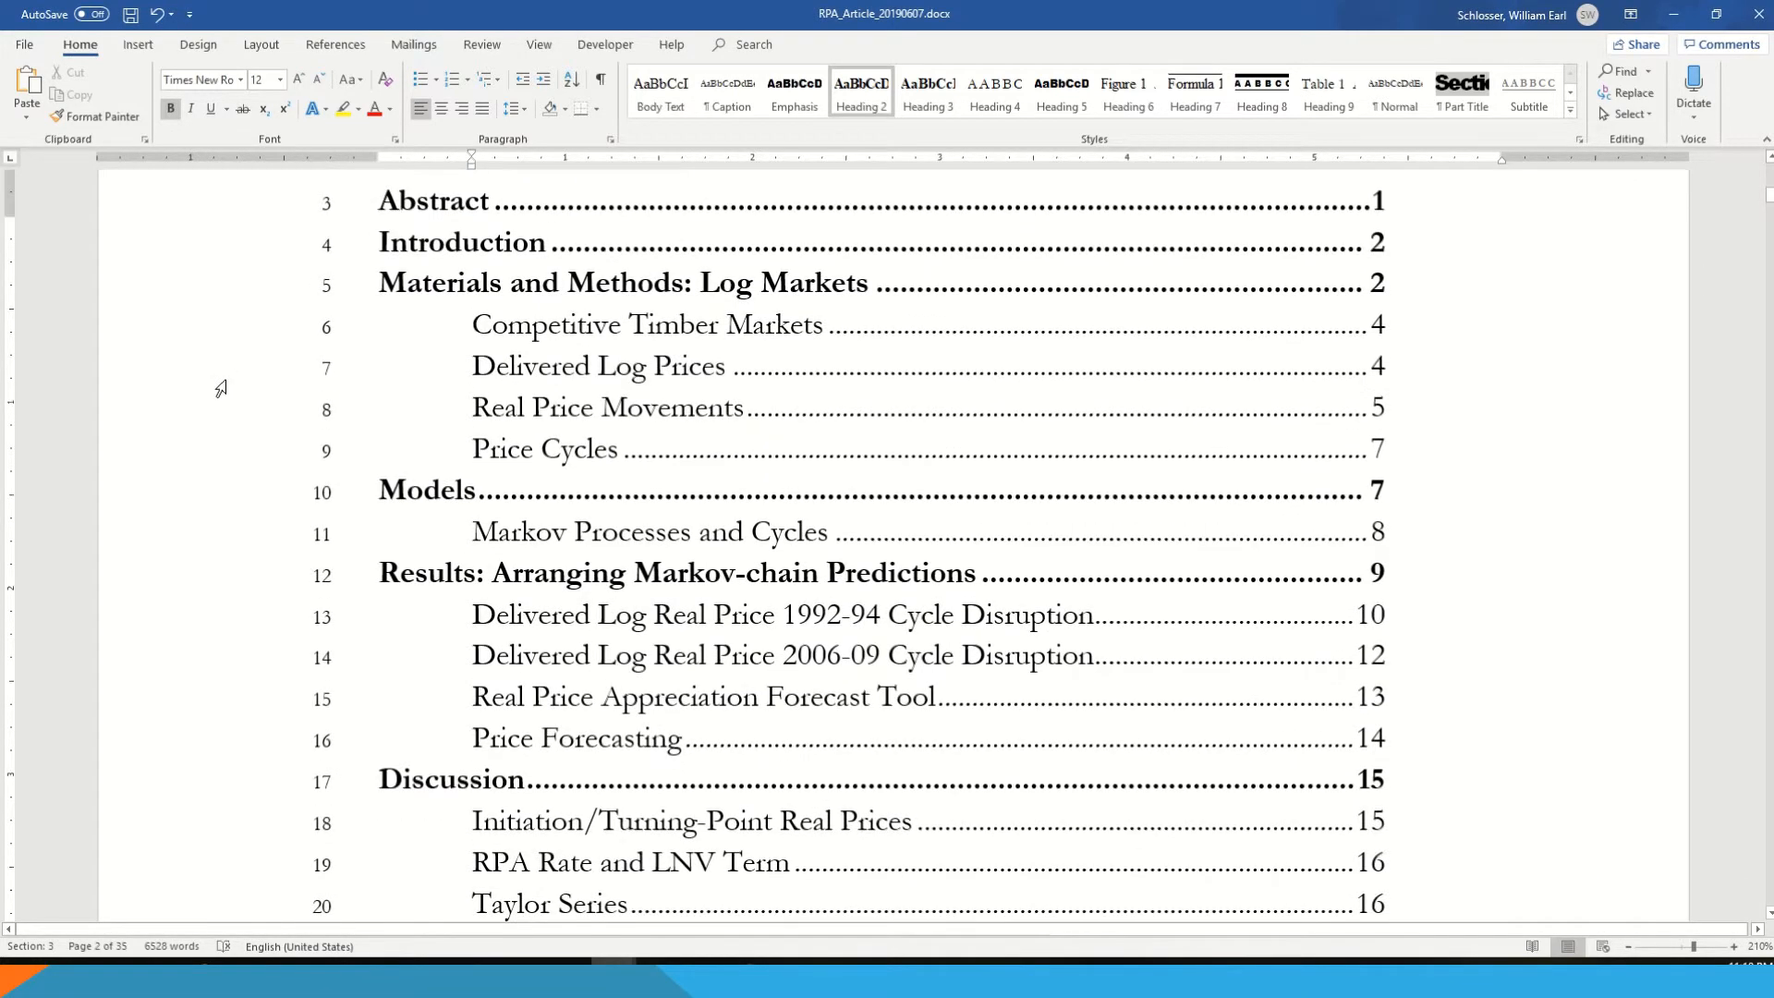
pyautogui.scroll(1, 226, 380)
pyautogui.scroll(-7, 940, 455)
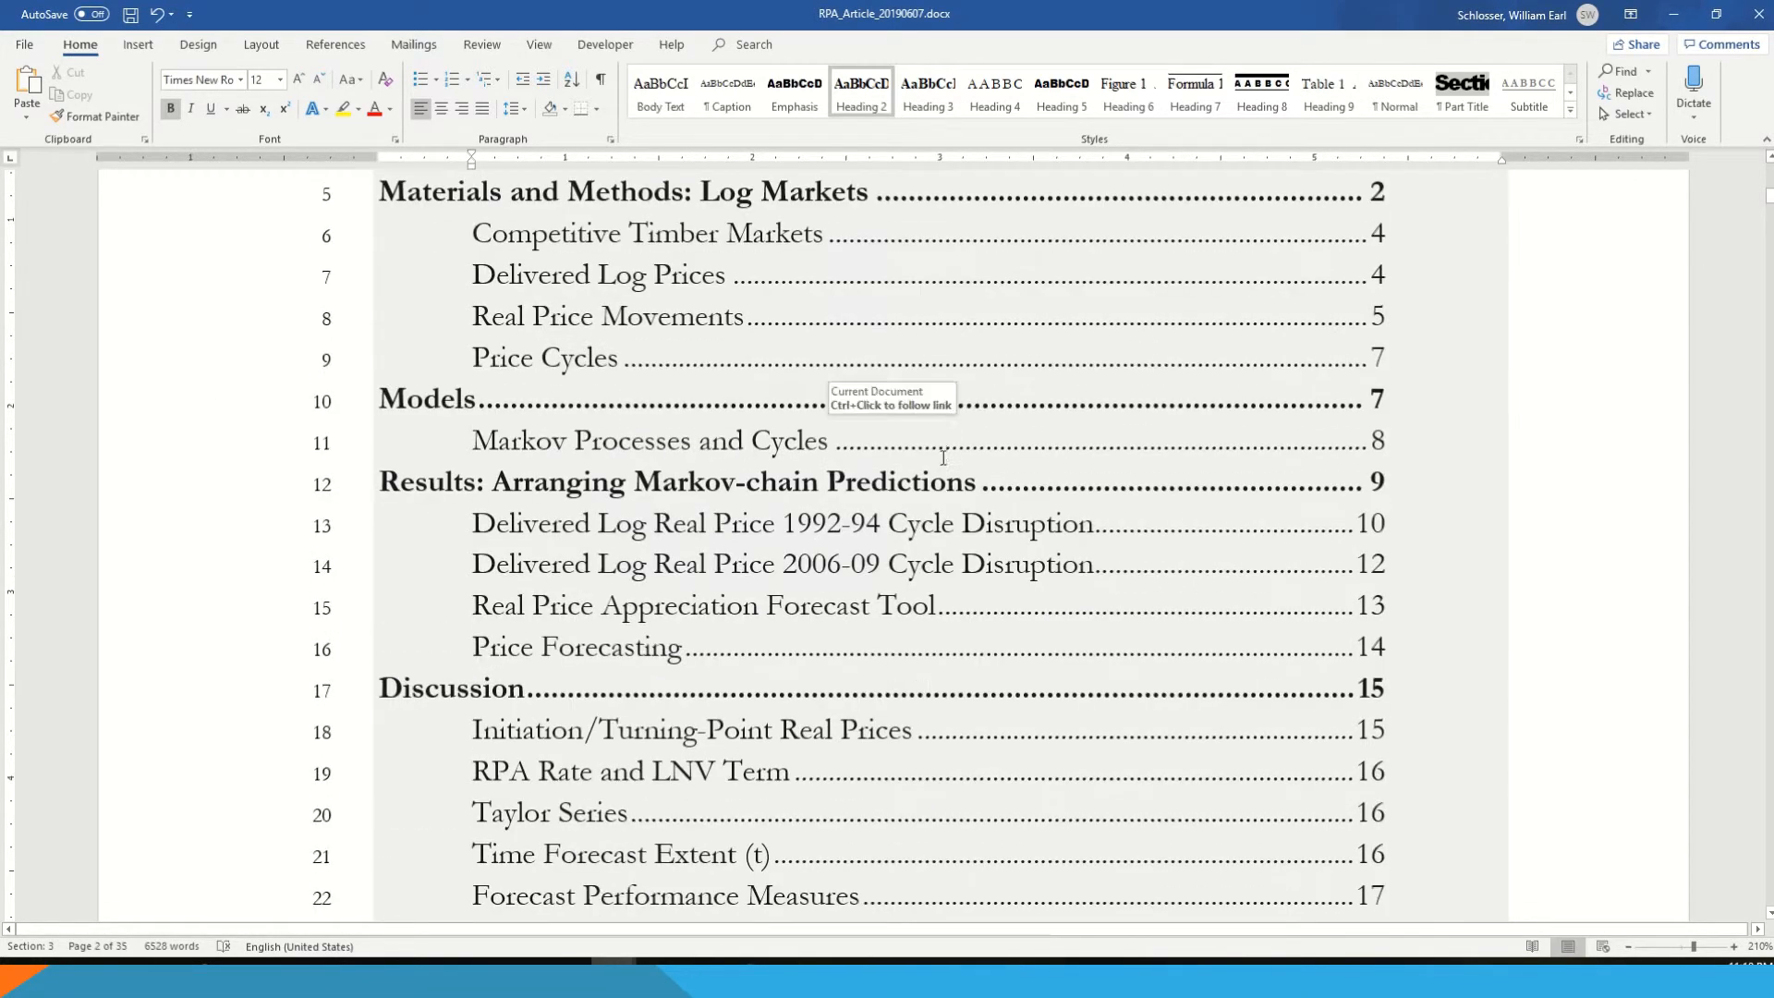
pyautogui.scroll(-3, 979, 499)
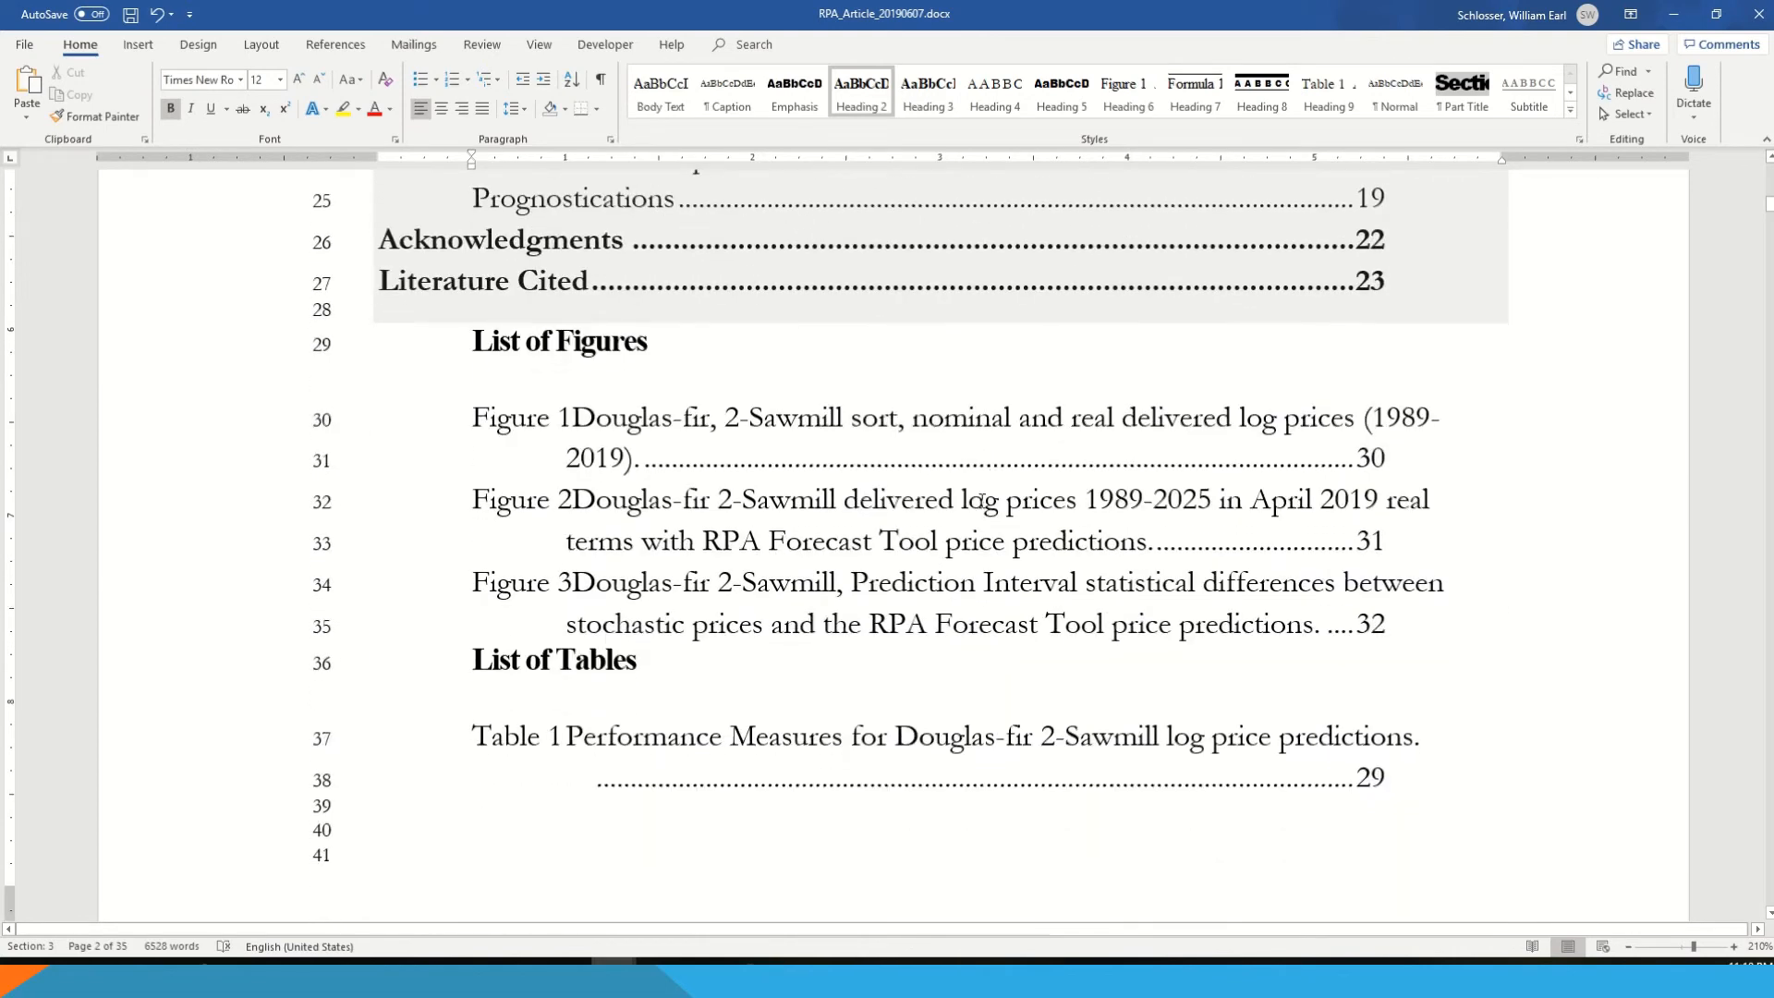
pyautogui.scroll(-2, 687, 475)
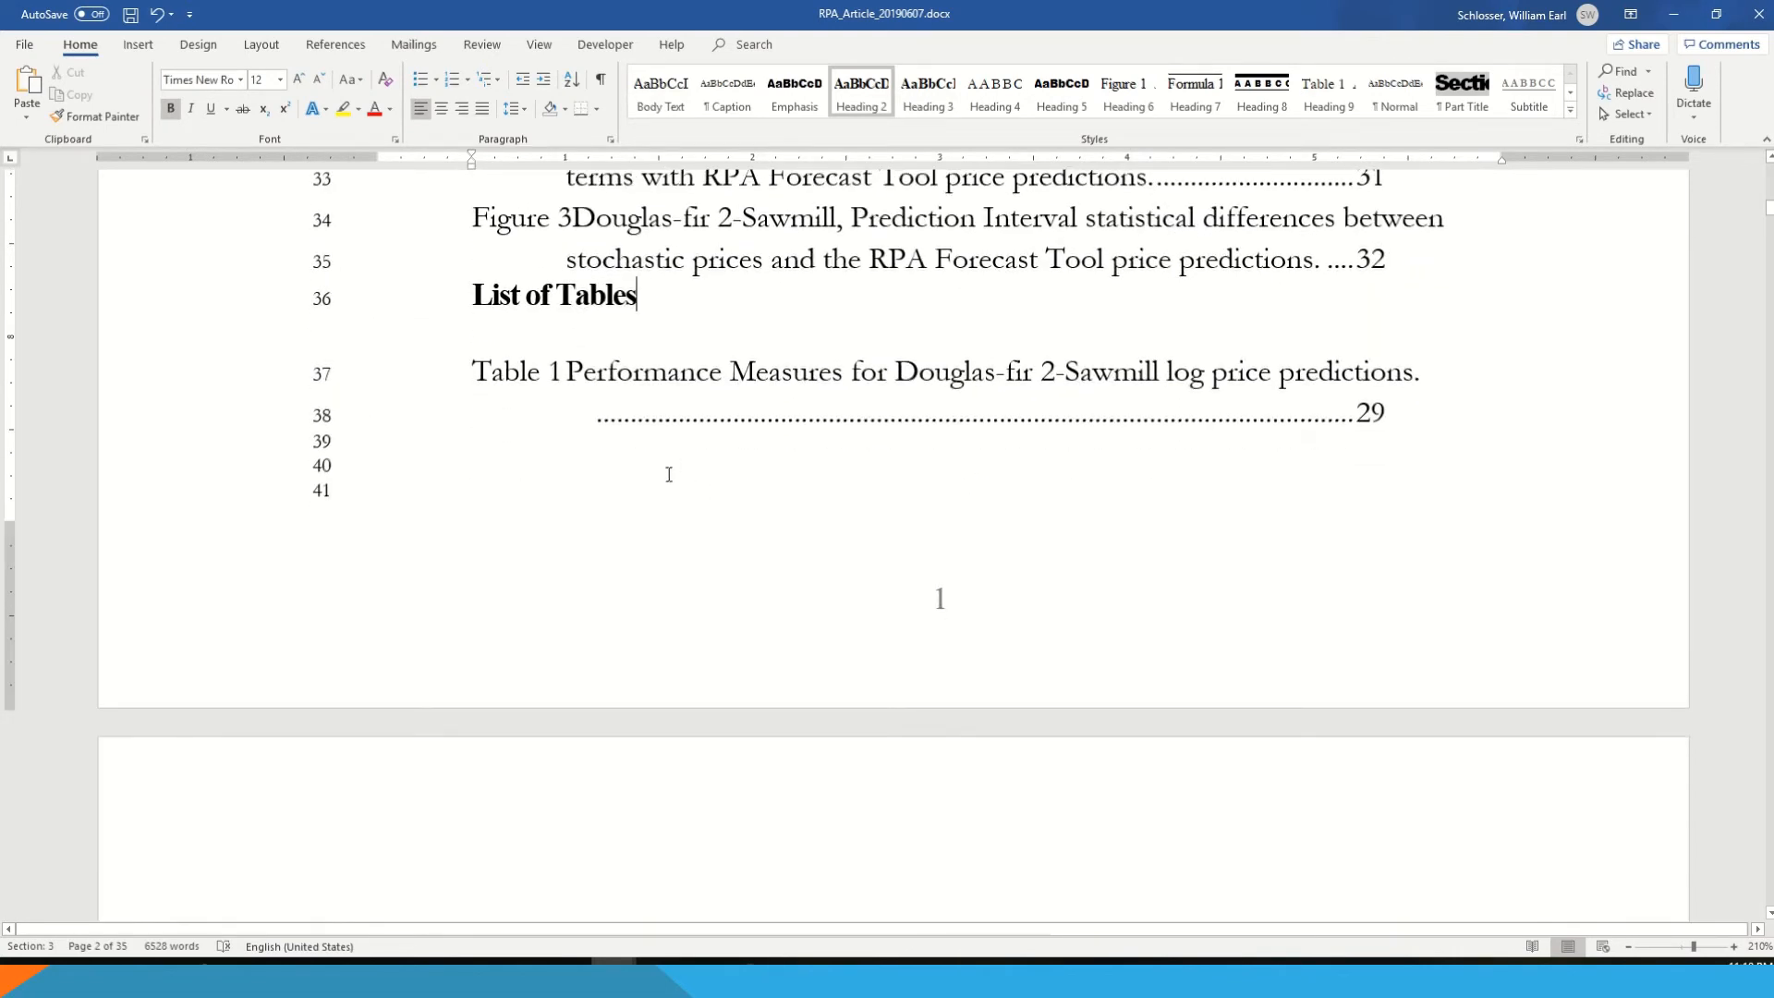
pyautogui.click(673, 476)
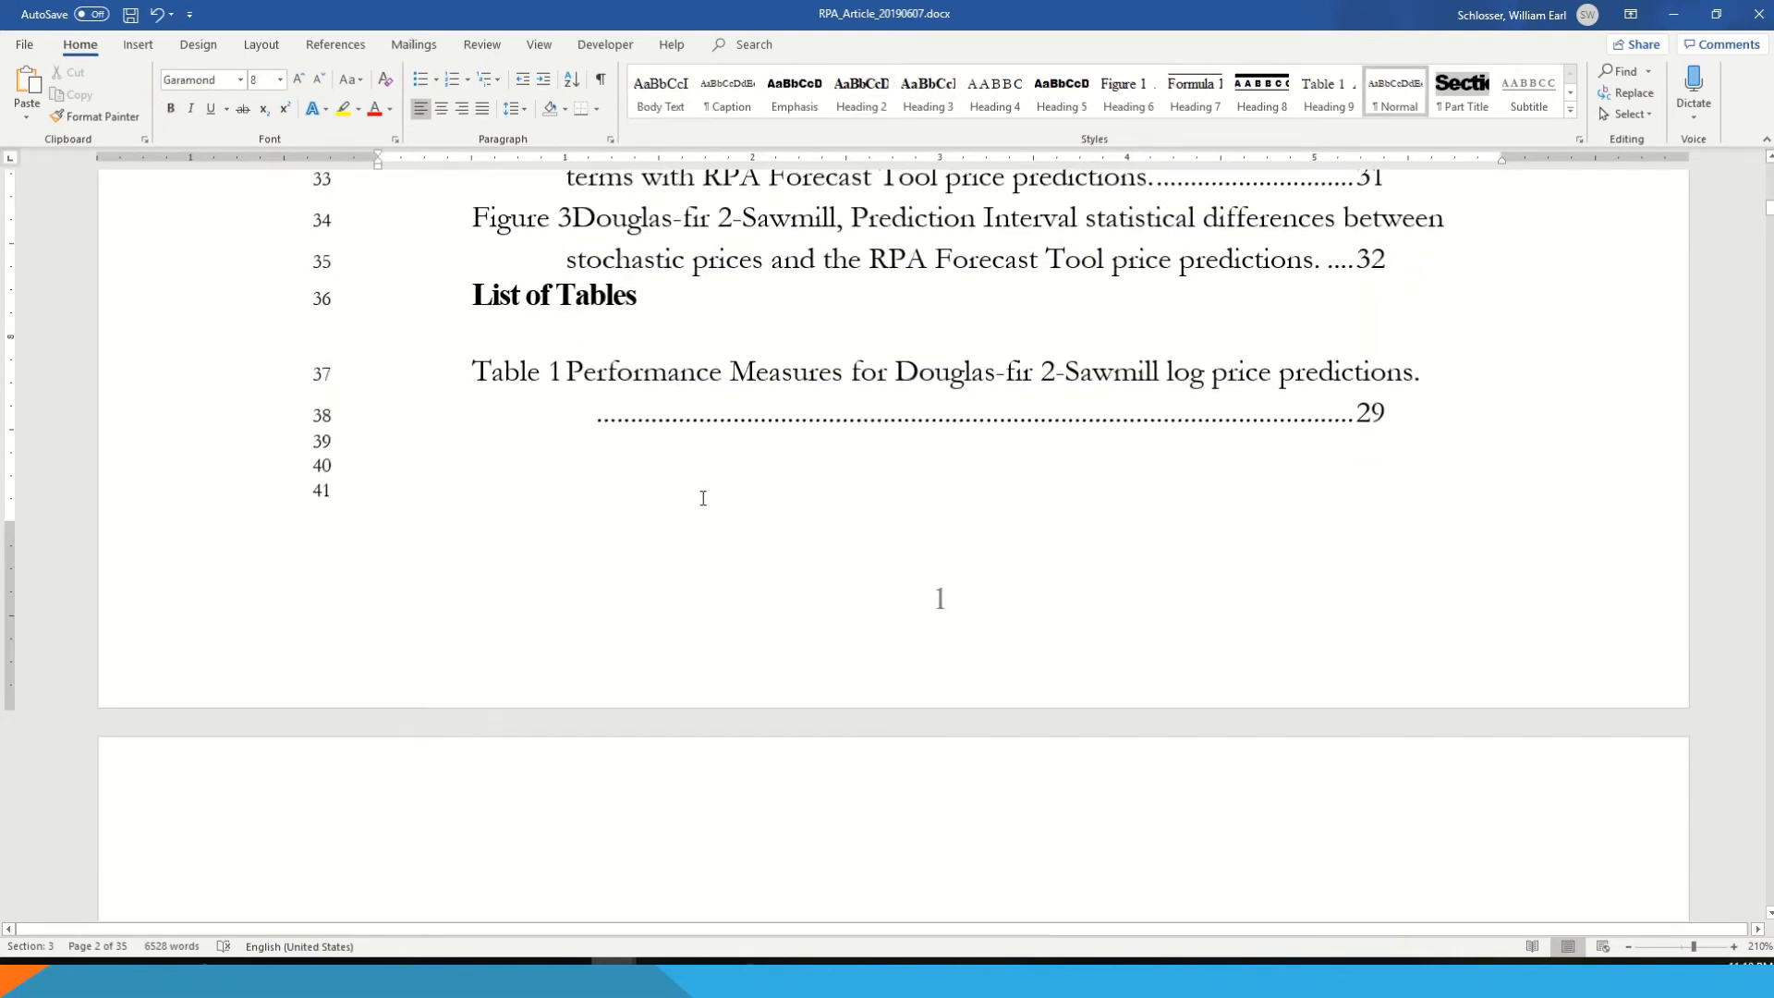
pyautogui.write('List of Equations')
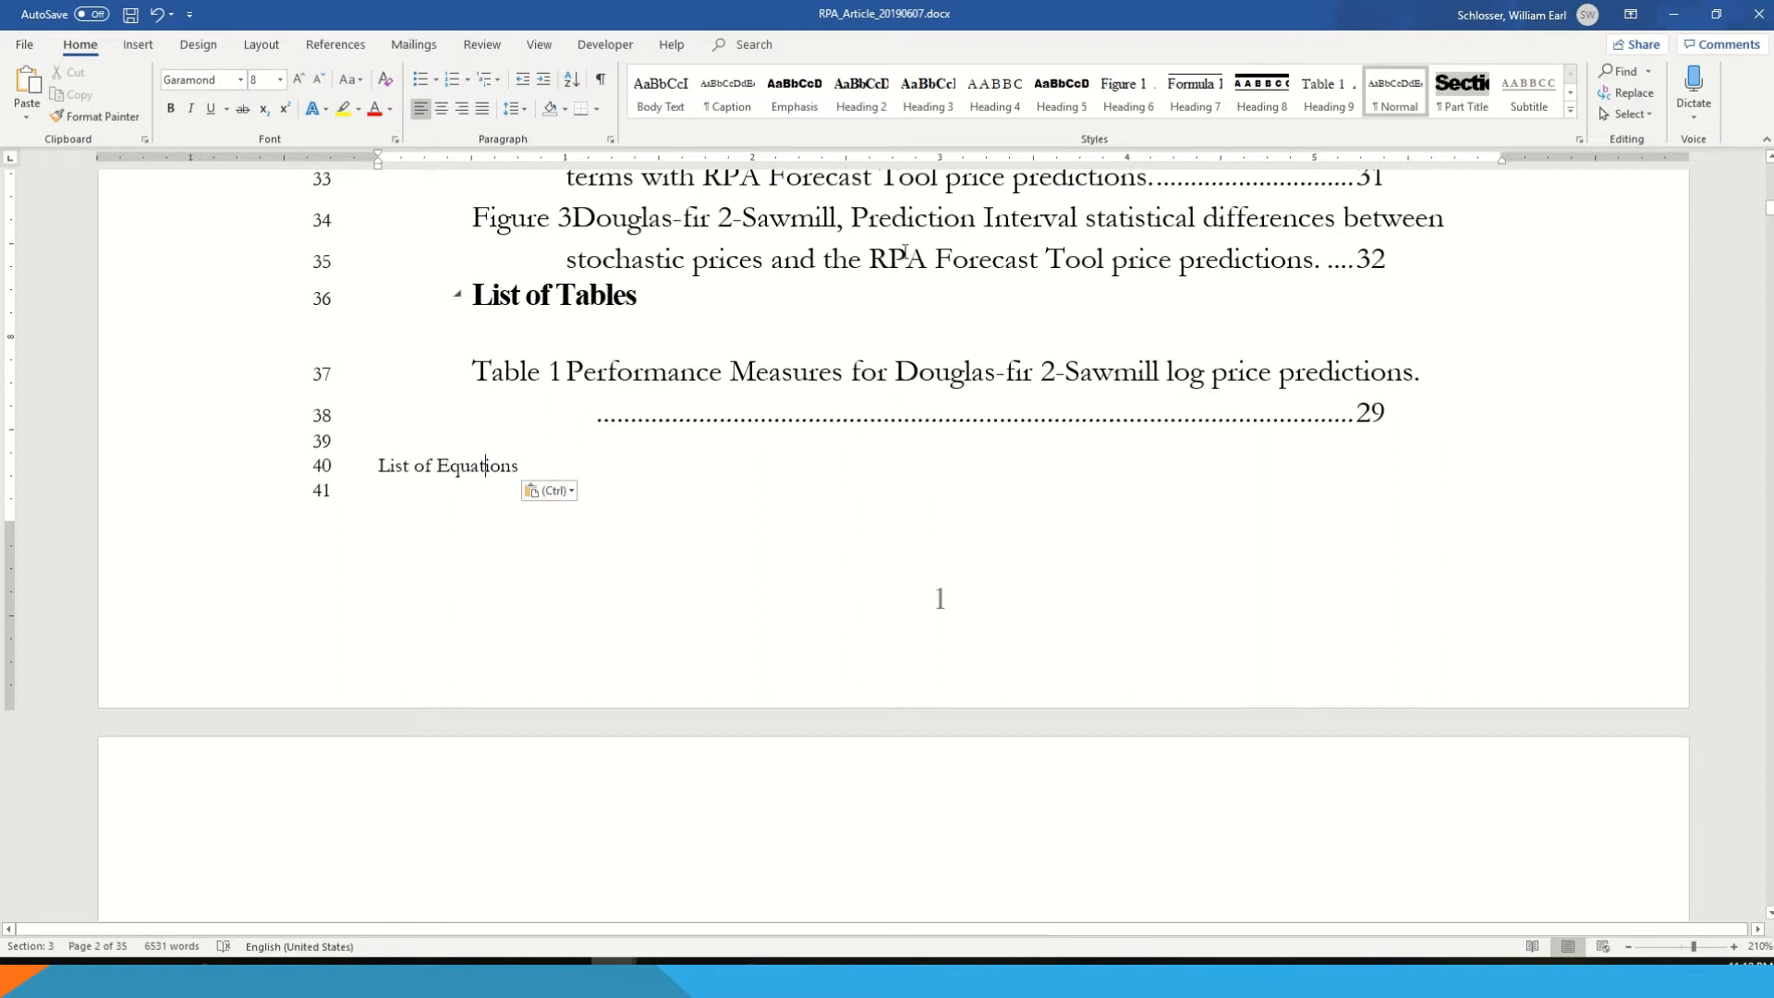
pyautogui.click(845, 93)
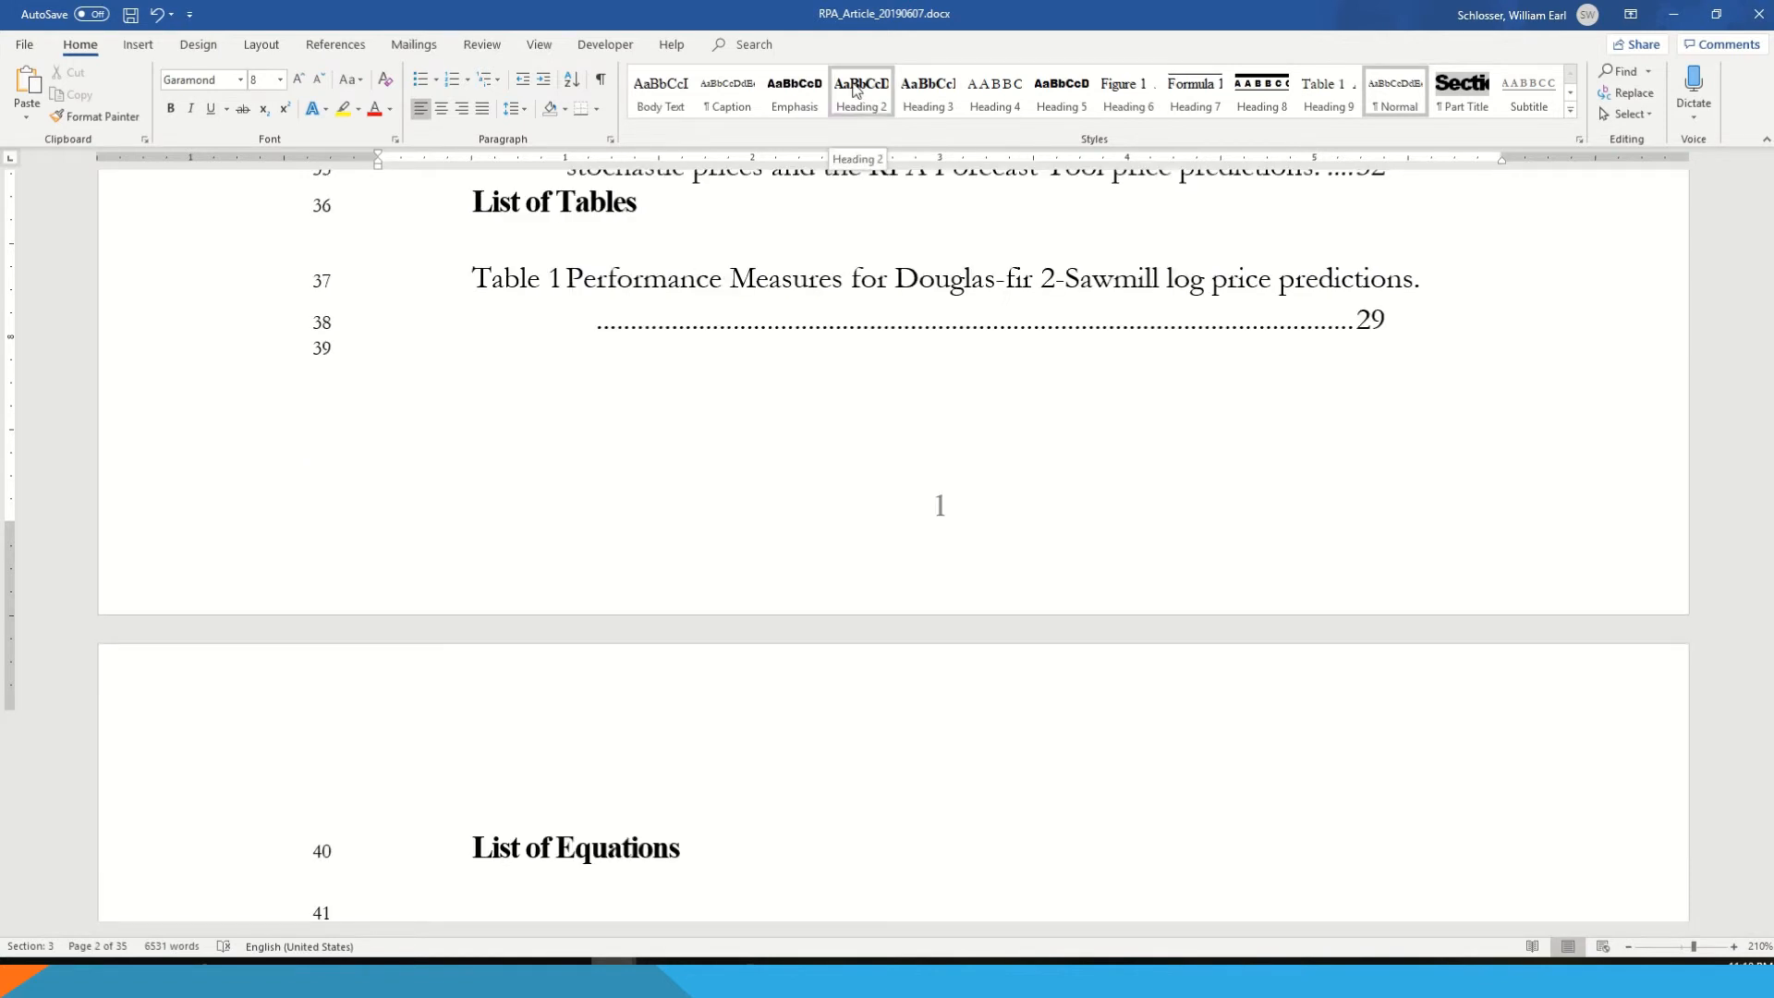
# - Add an empty line below the List of Equations heading and start a custom table of contents there, with web hyperlinks turned off
pyautogui.scroll(-2, 776, 773)
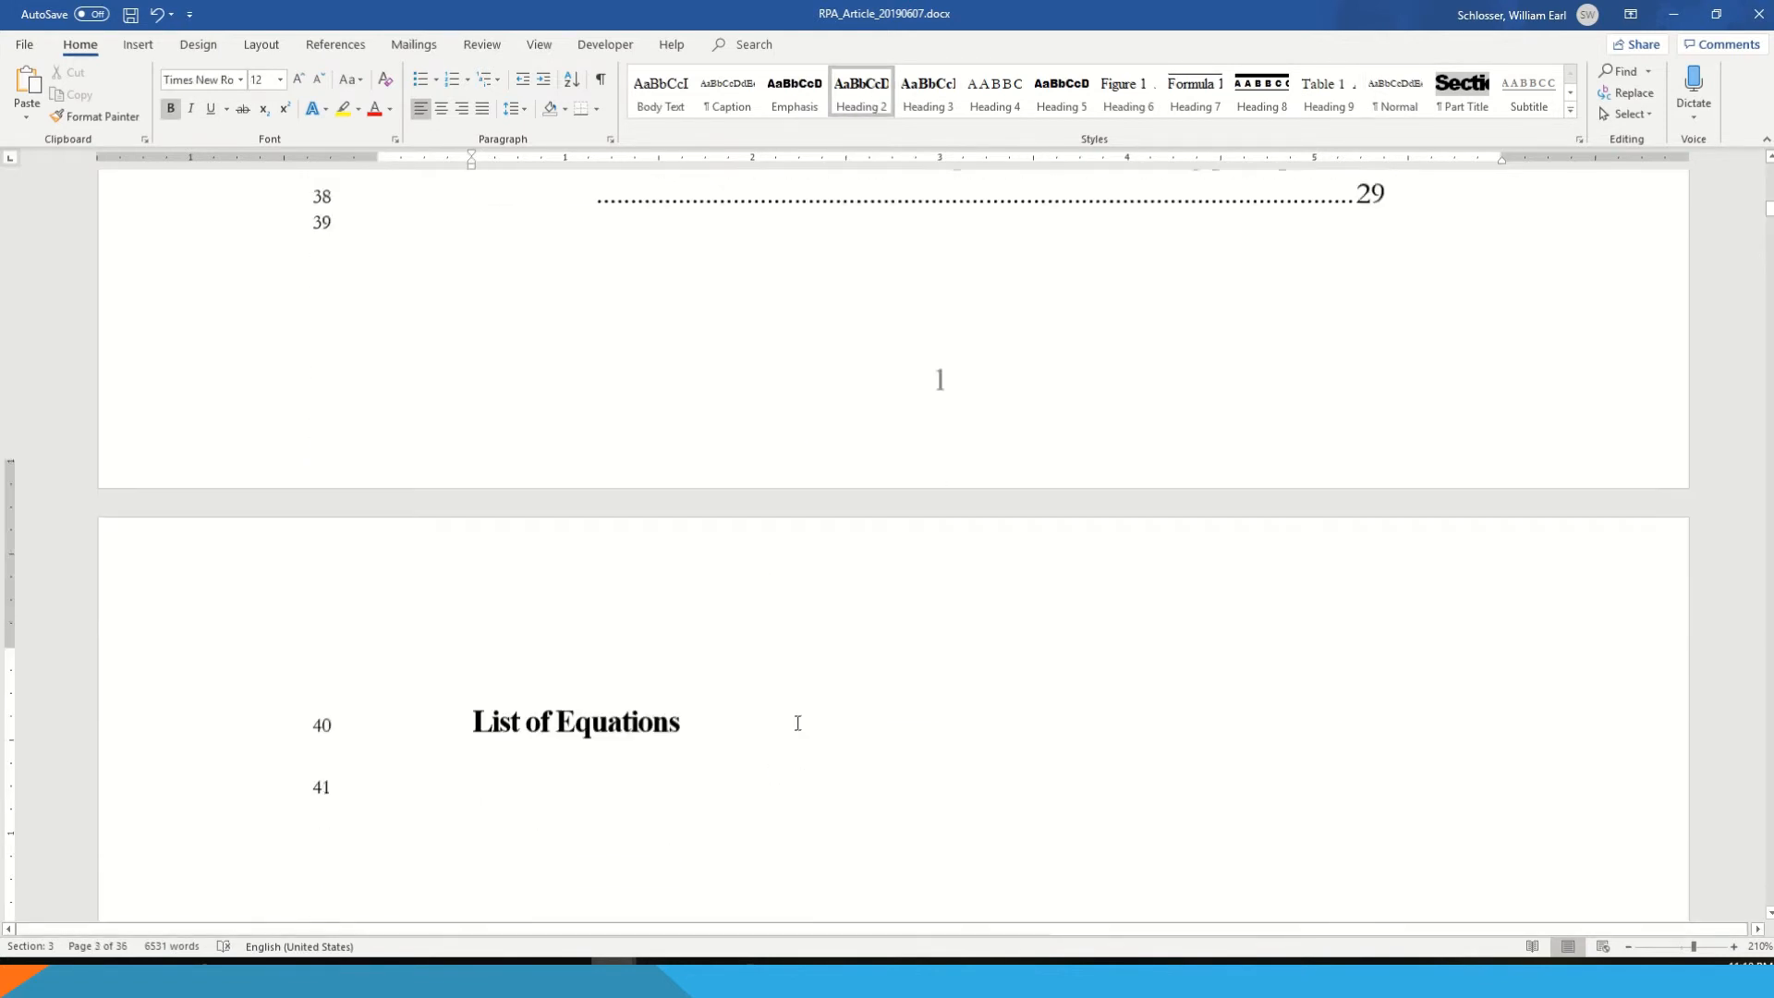
pyautogui.click(789, 695)
pyautogui.press('Return')
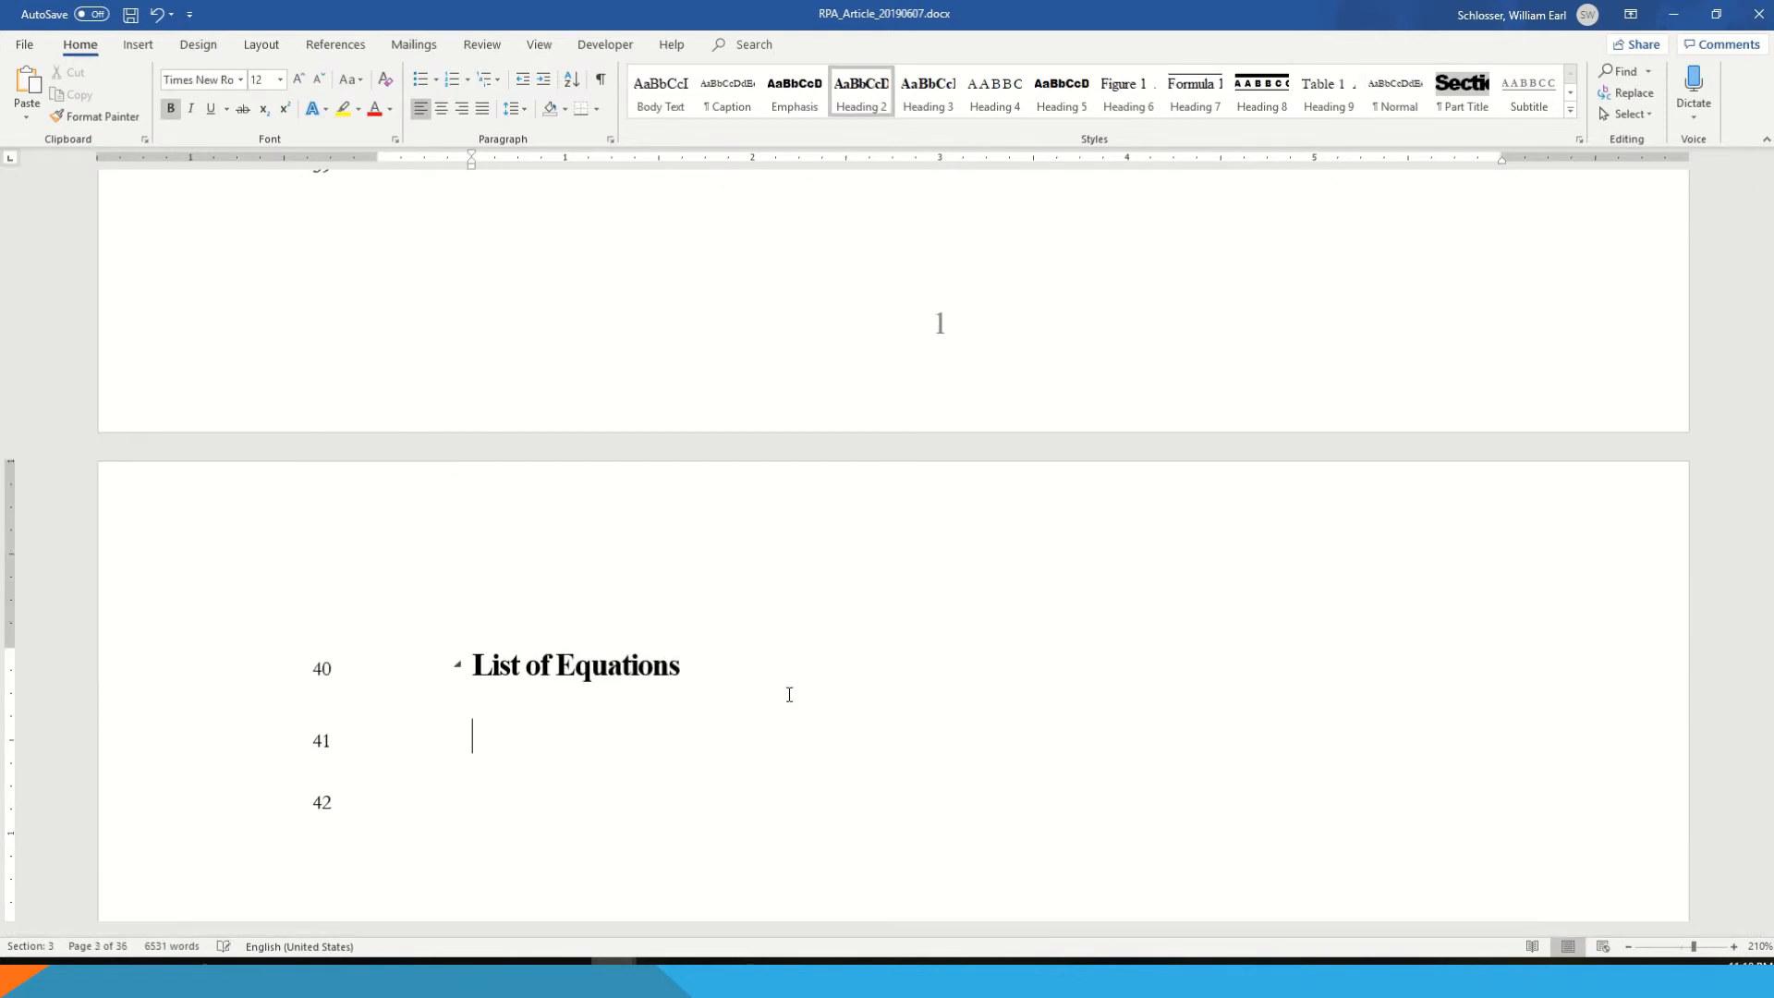
pyautogui.click(340, 51)
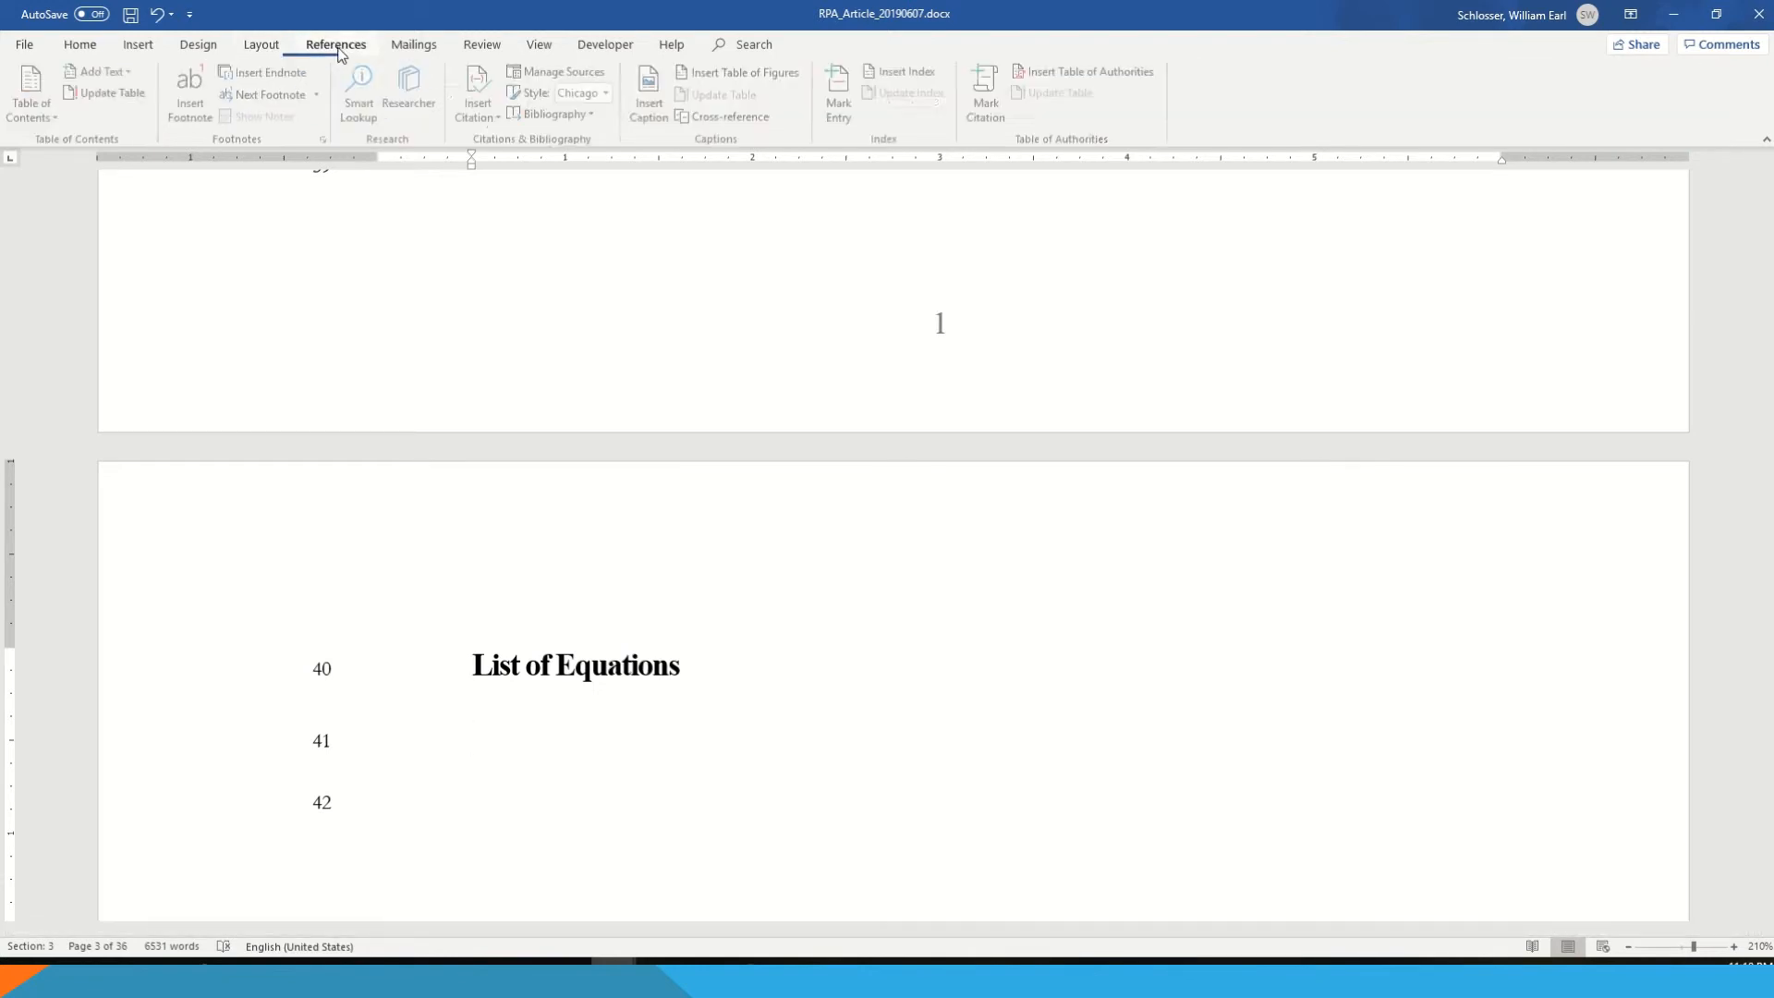
pyautogui.click(41, 113)
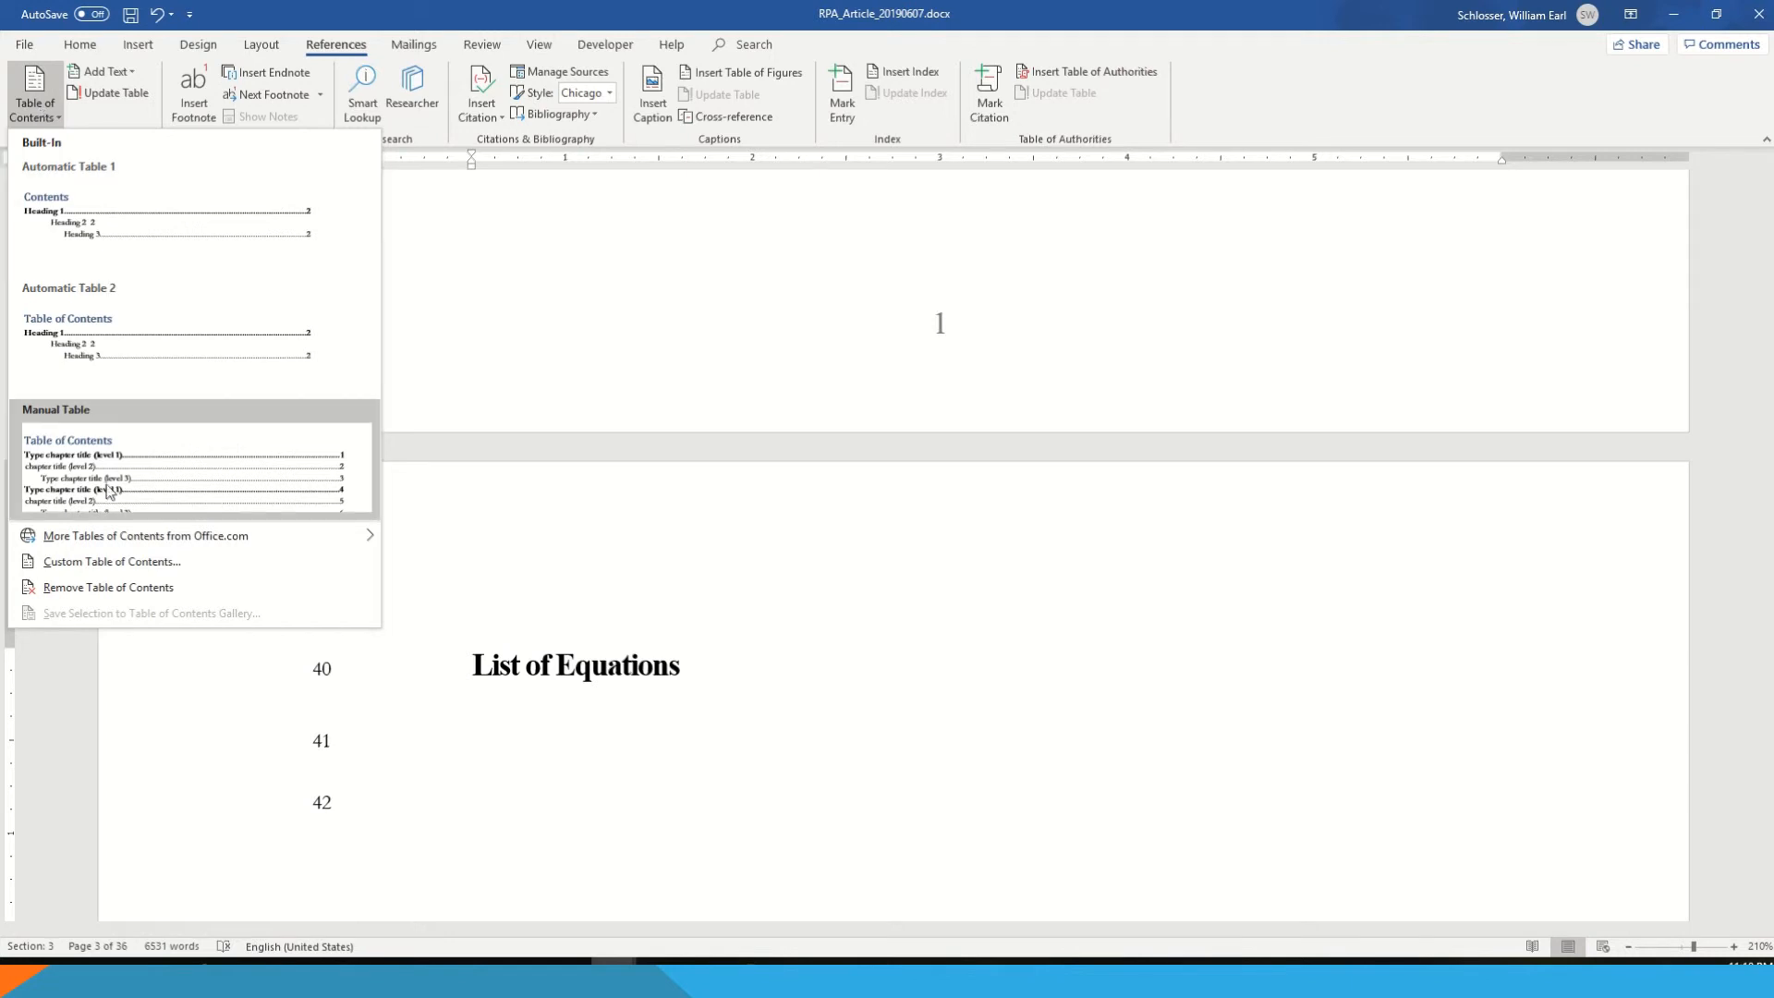
pyautogui.click(209, 562)
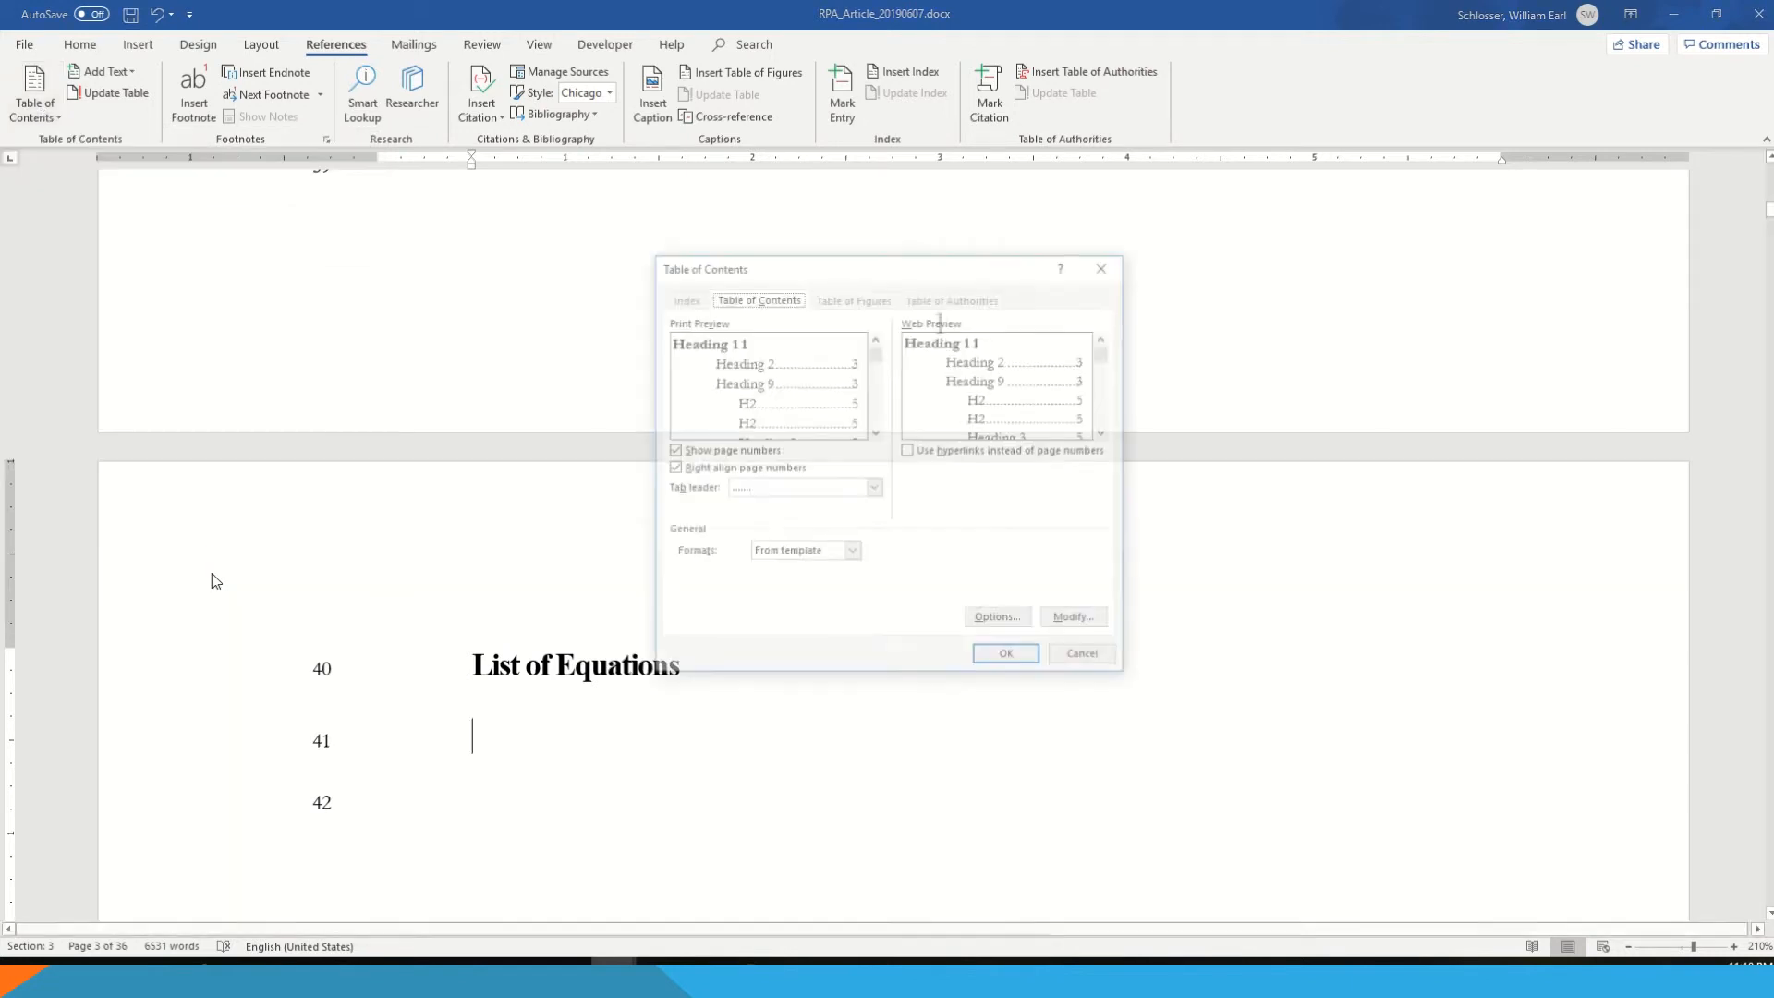
pyautogui.click(933, 454)
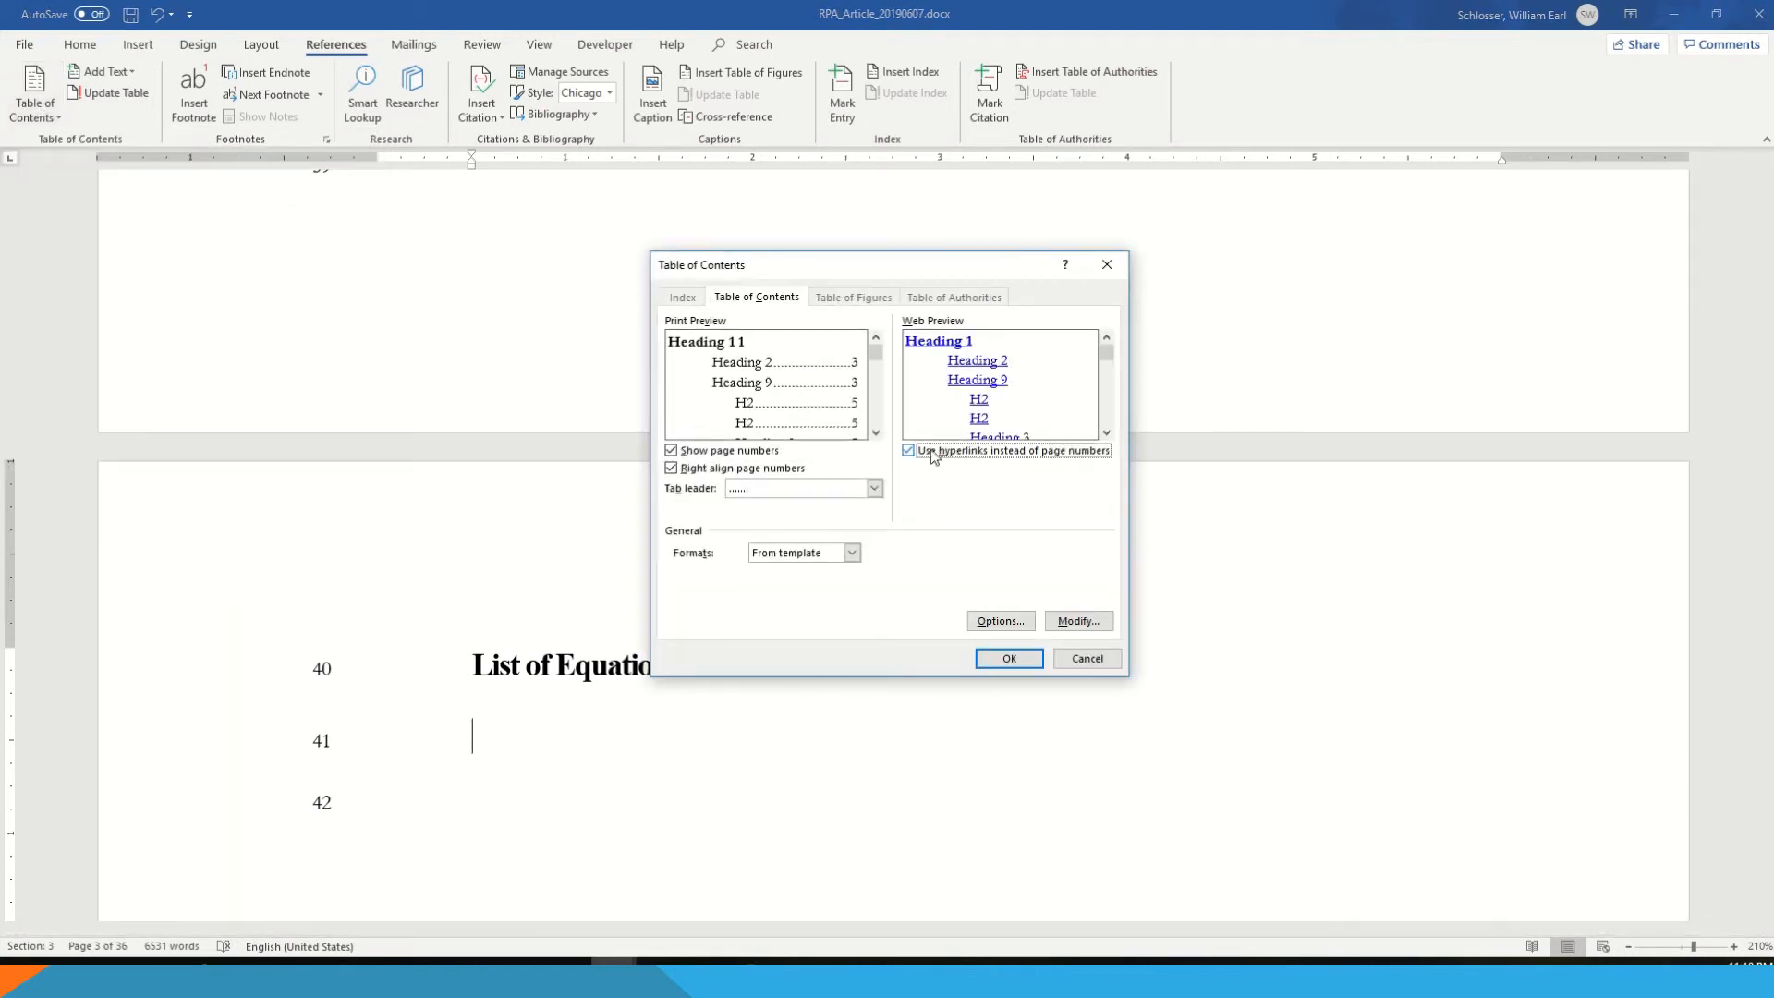
# - In the table of contents options, clear the levels of Heading 1, Heading 2 and Heading 3 and assign Heading 7 to TOC level 2
pyautogui.click(994, 622)
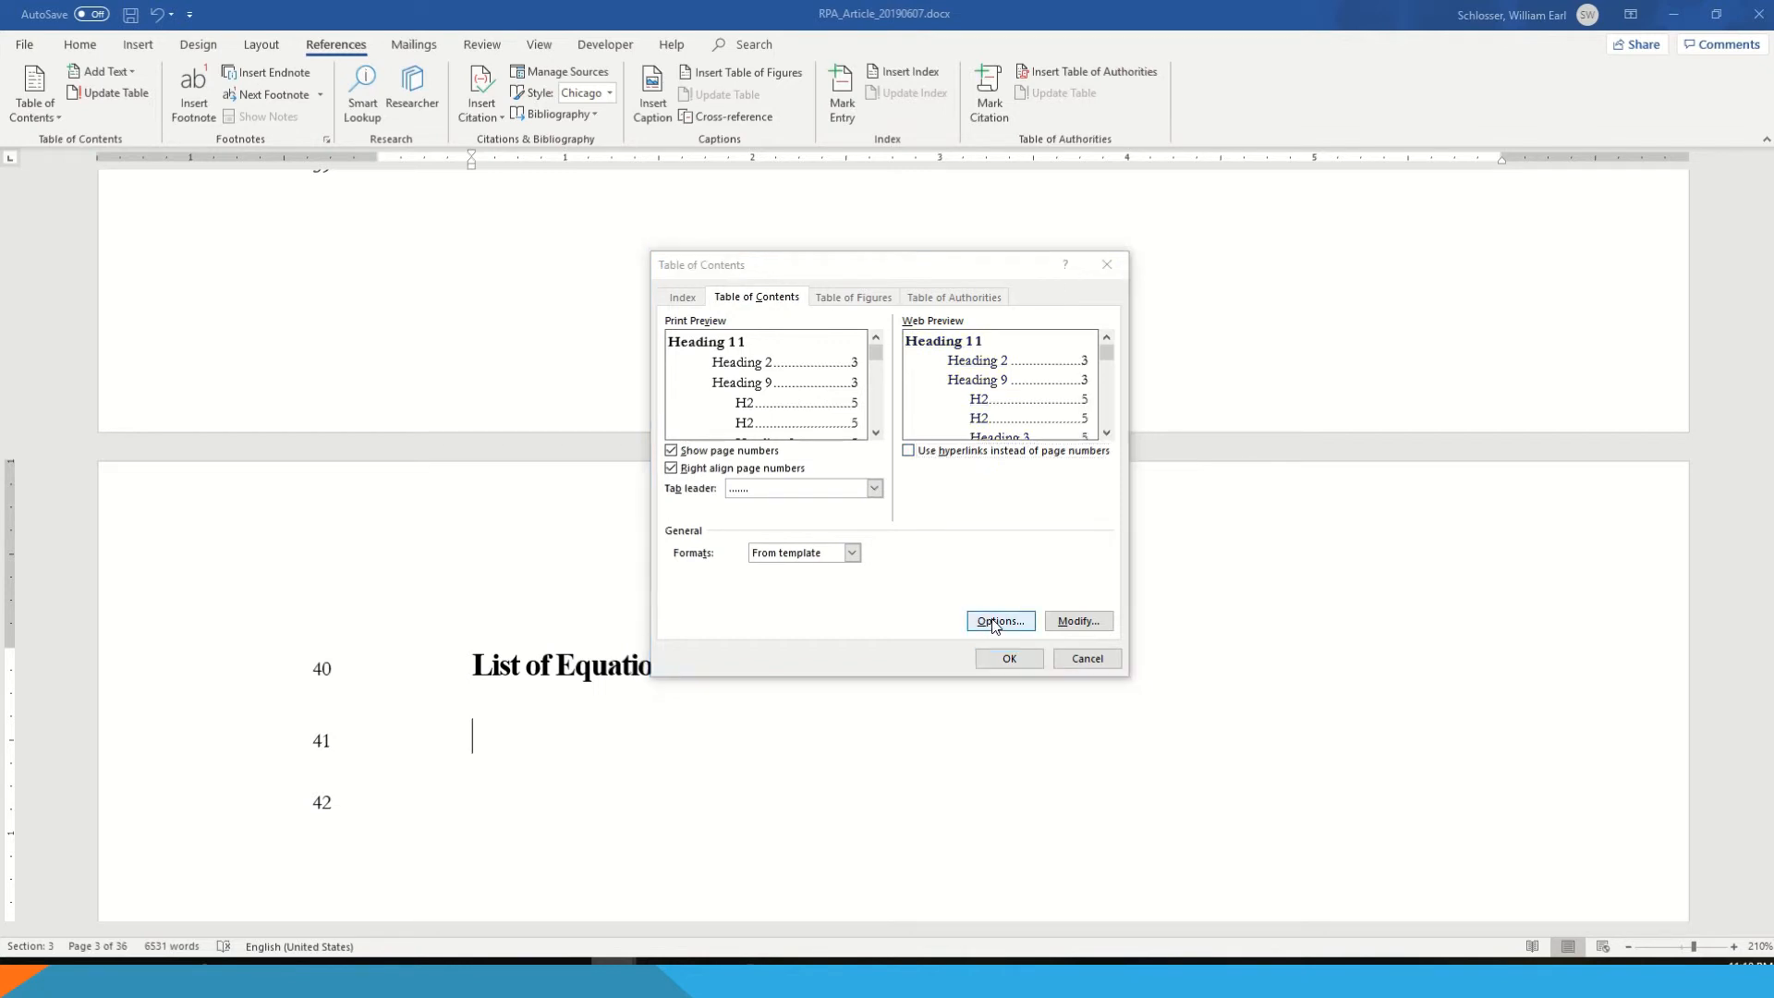
pyautogui.click(1047, 529)
pyautogui.click(1047, 529)
pyautogui.click(1047, 530)
pyautogui.click(1047, 530)
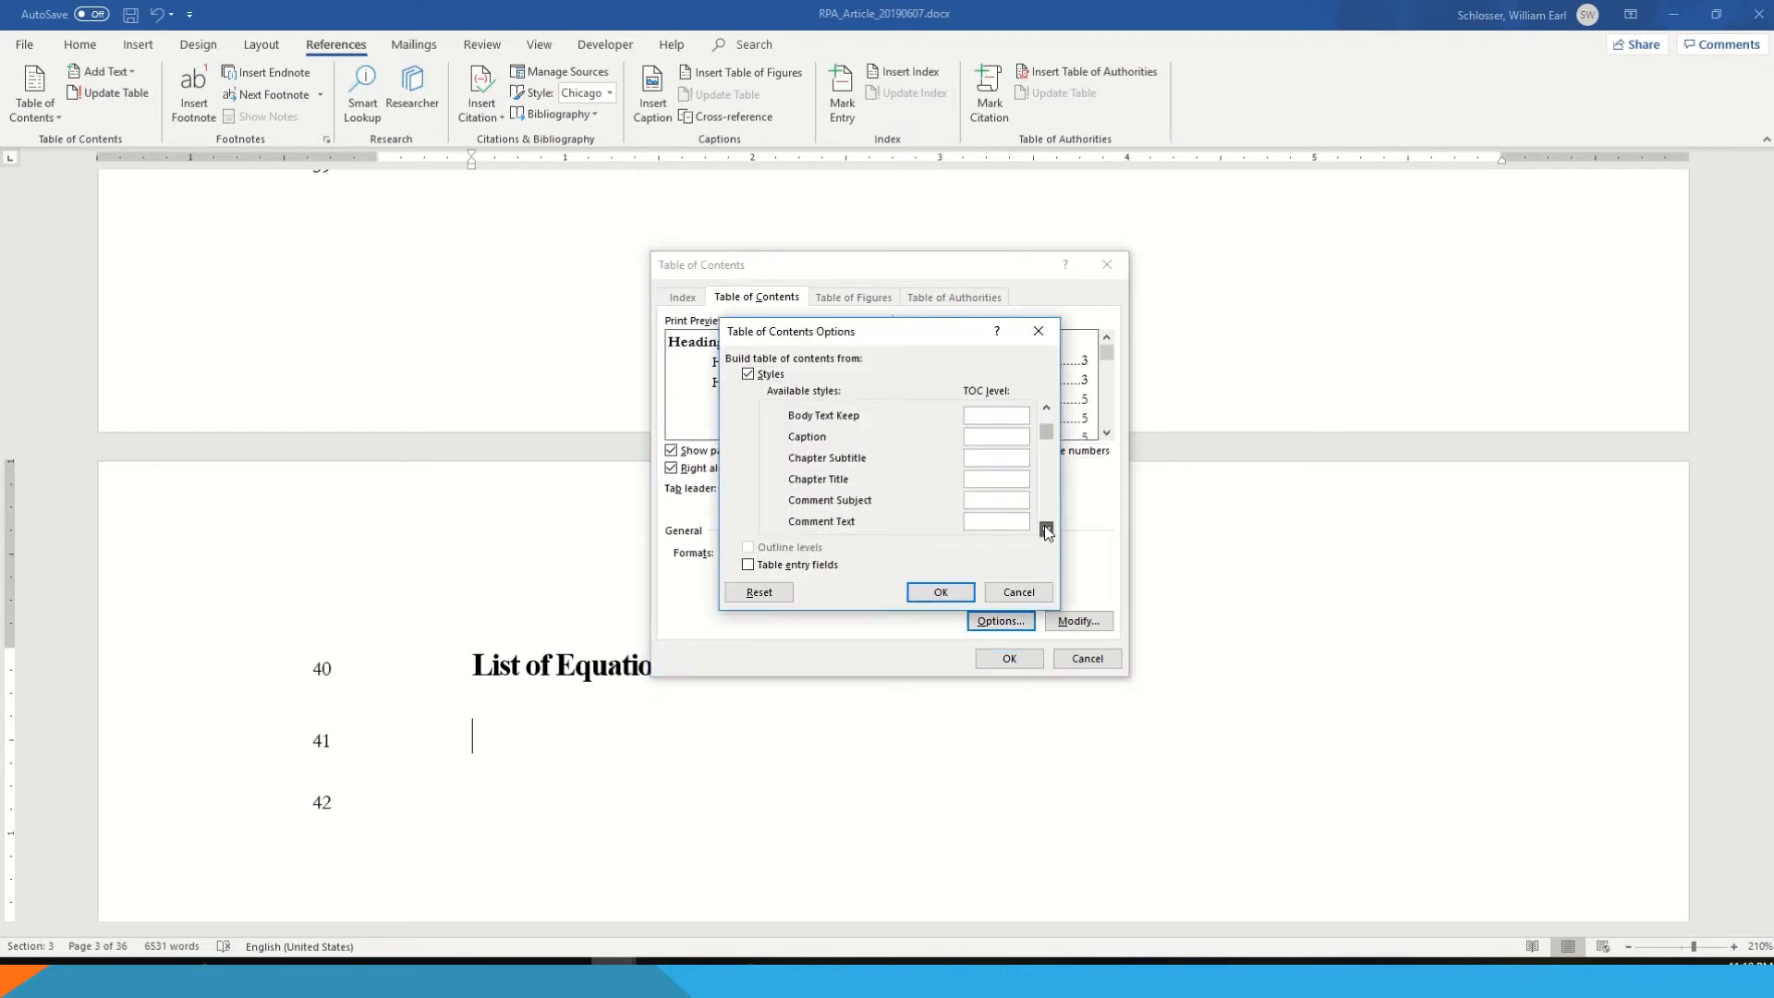
pyautogui.click(1046, 530)
pyautogui.click(1047, 530)
pyautogui.click(1047, 530)
pyautogui.click(1046, 530)
pyautogui.click(1047, 531)
pyautogui.click(1047, 530)
pyautogui.click(1047, 530)
pyautogui.click(1047, 530)
pyautogui.click(1046, 530)
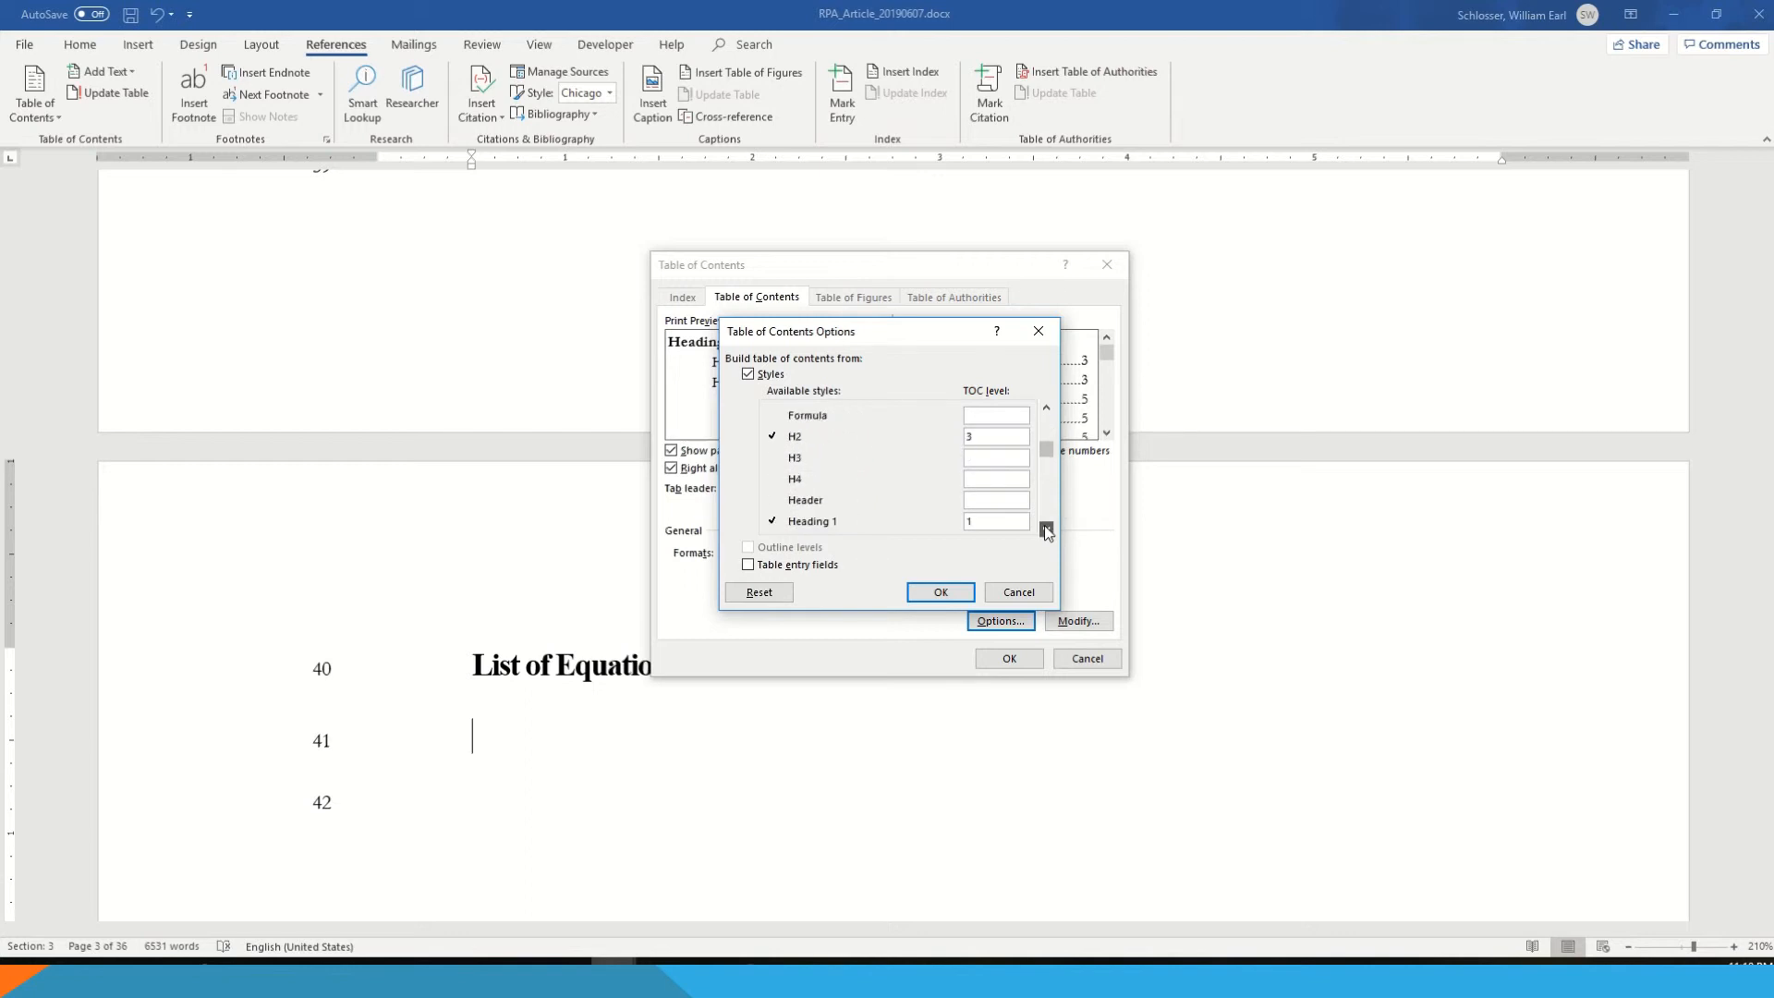
pyautogui.click(1047, 531)
pyautogui.click(1047, 530)
pyautogui.click(1047, 530)
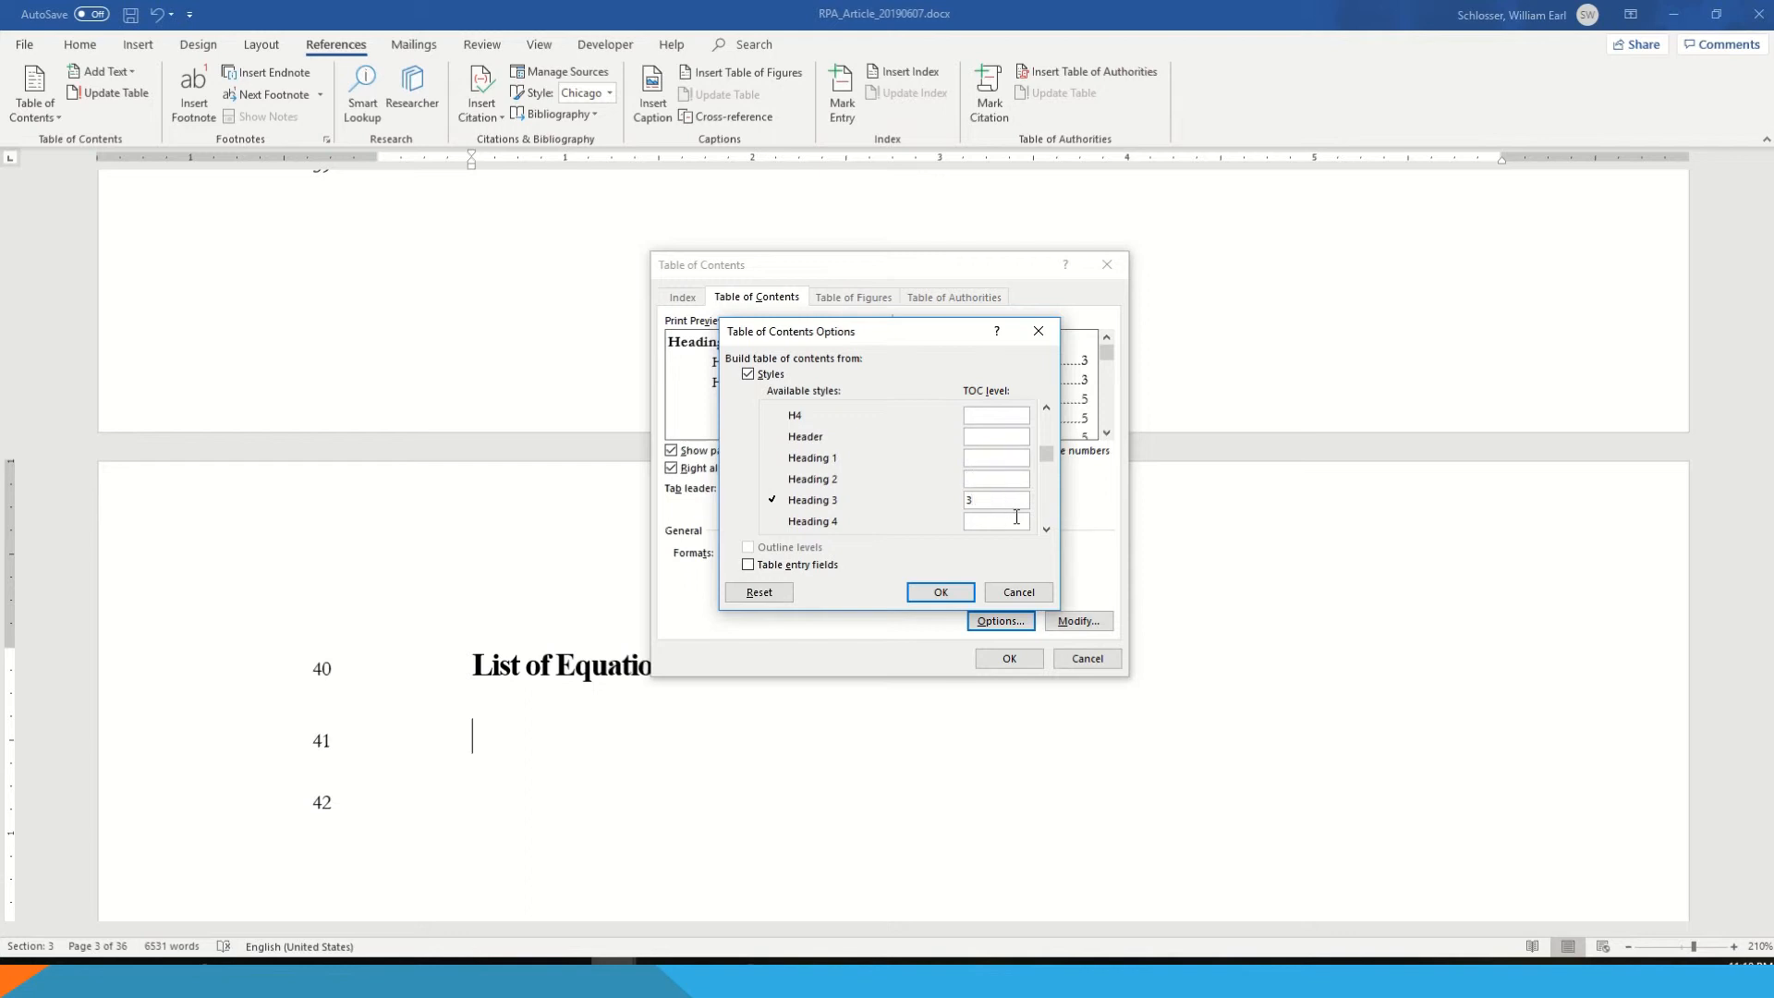
pyautogui.press('BackSpace')
pyautogui.click(1046, 530)
pyautogui.click(1047, 530)
pyautogui.click(937, 596)
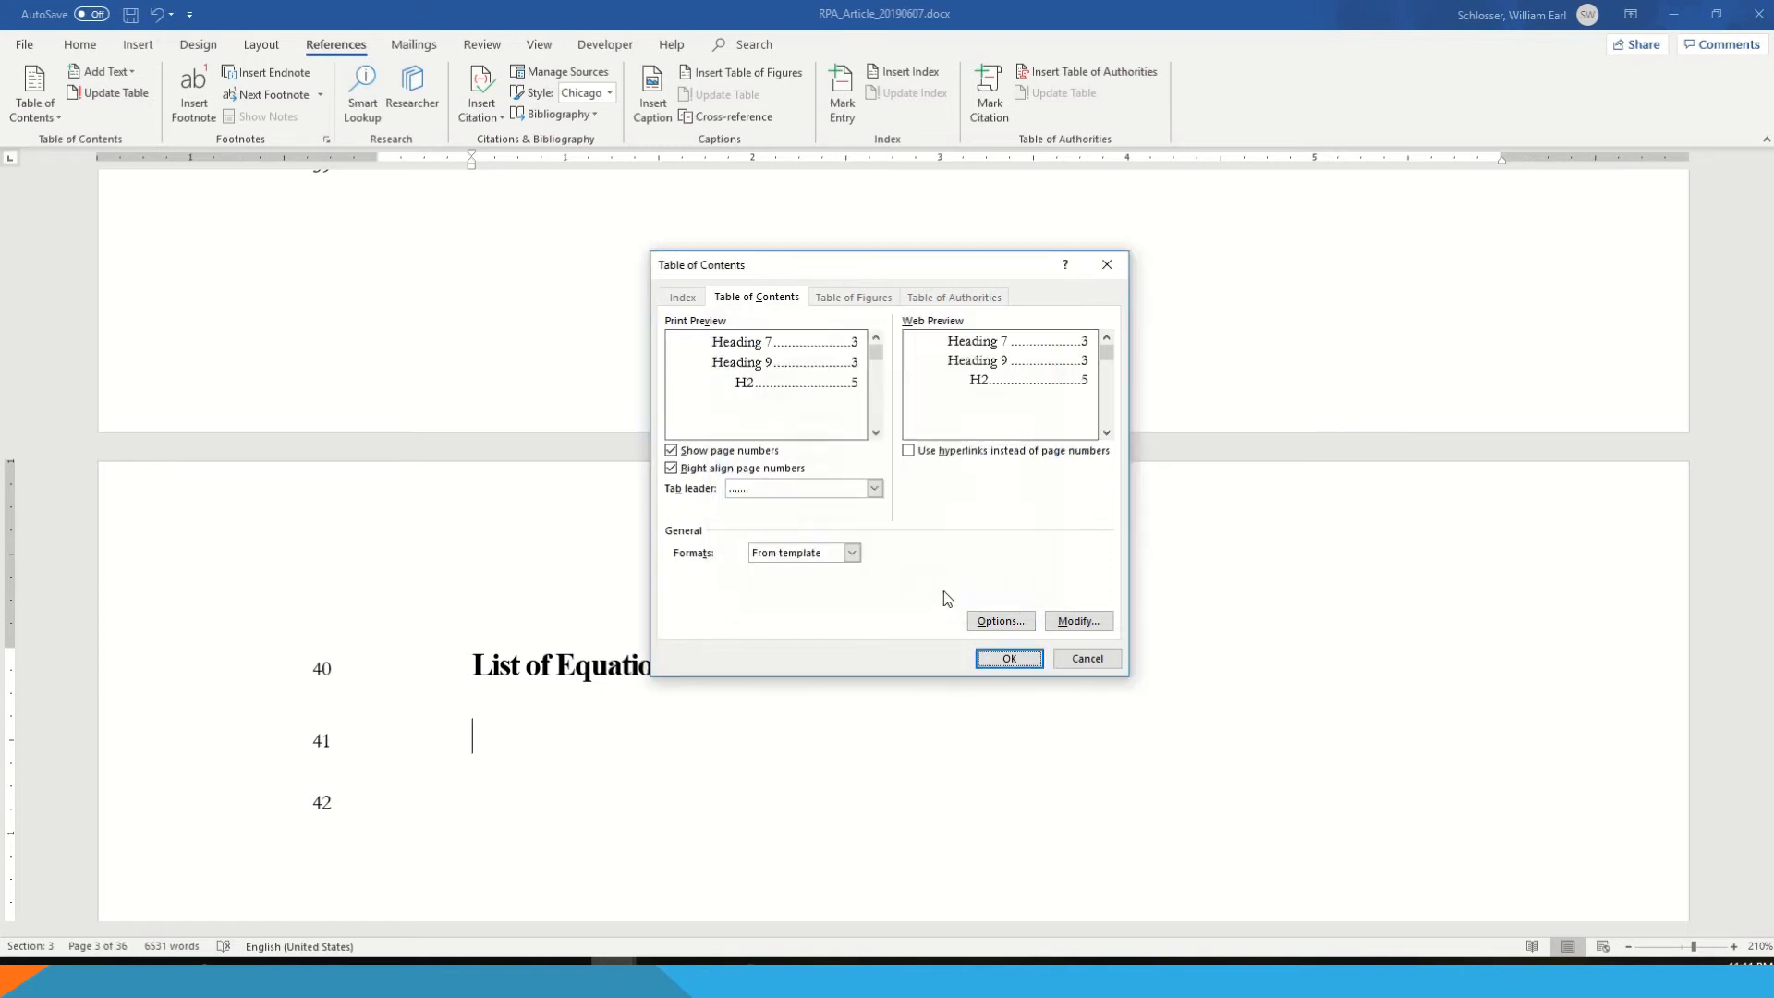
# - Insert the custom table under List of Equations as an additional list, without replacing the existing table of contents
pyautogui.click(1013, 659)
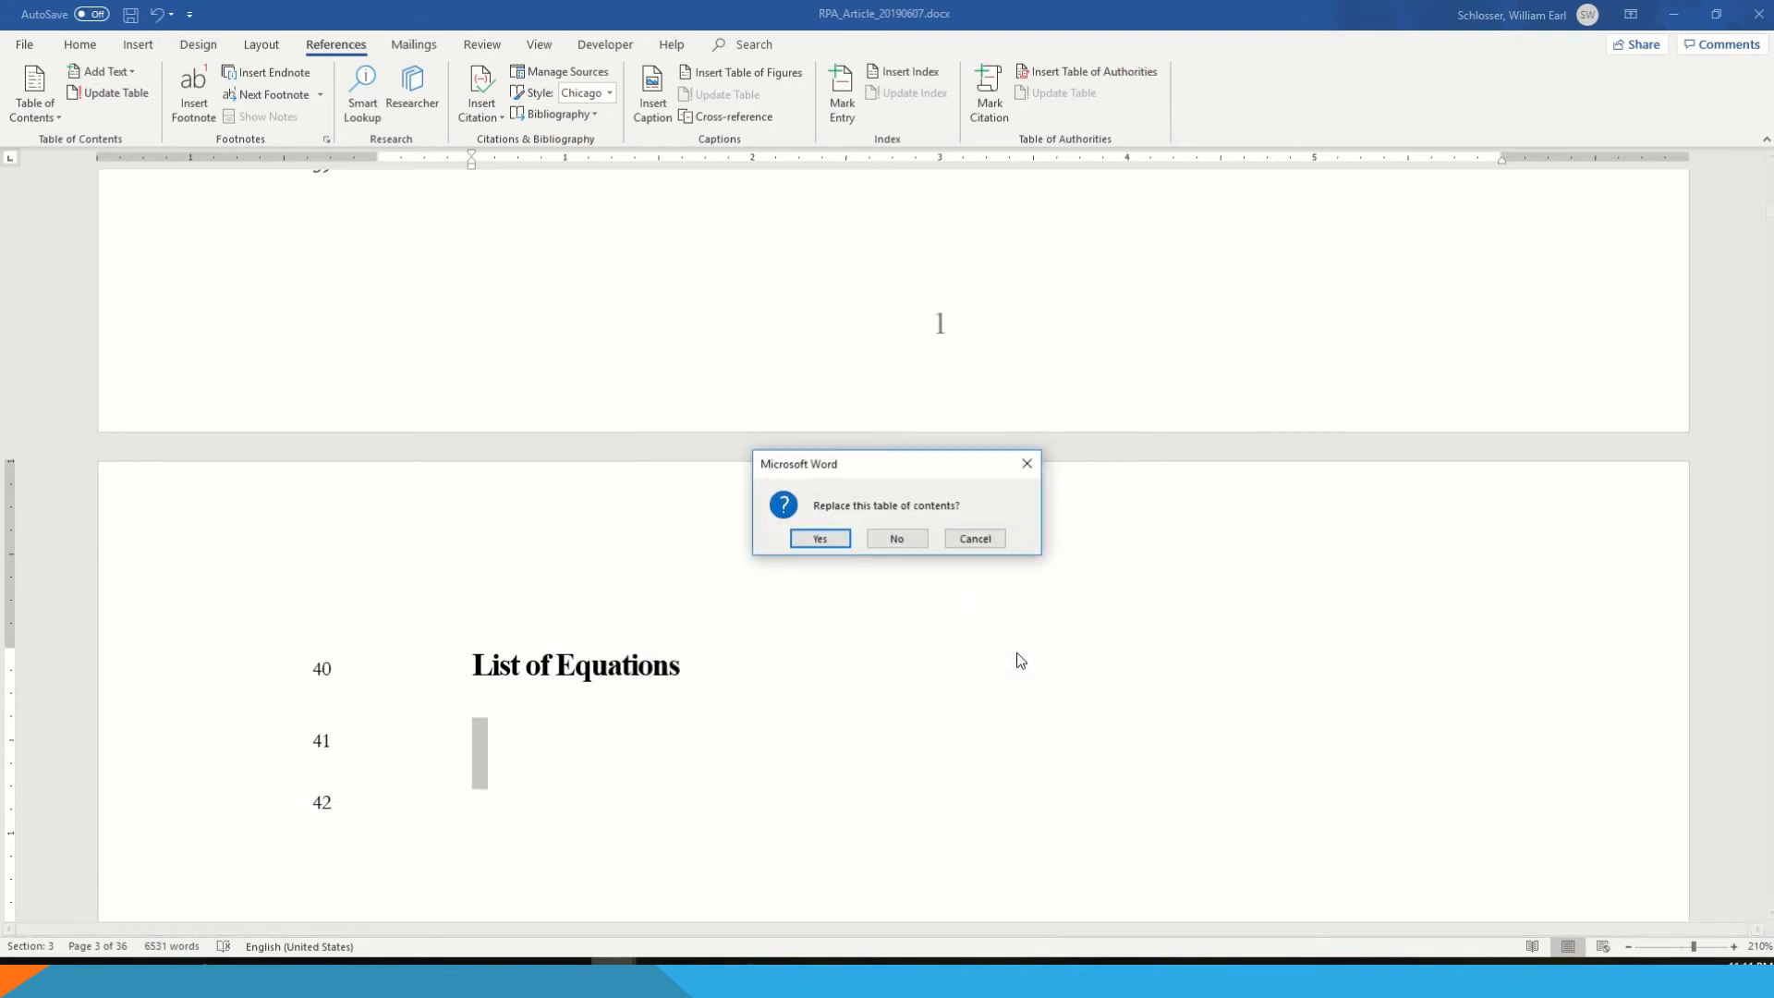
pyautogui.click(893, 539)
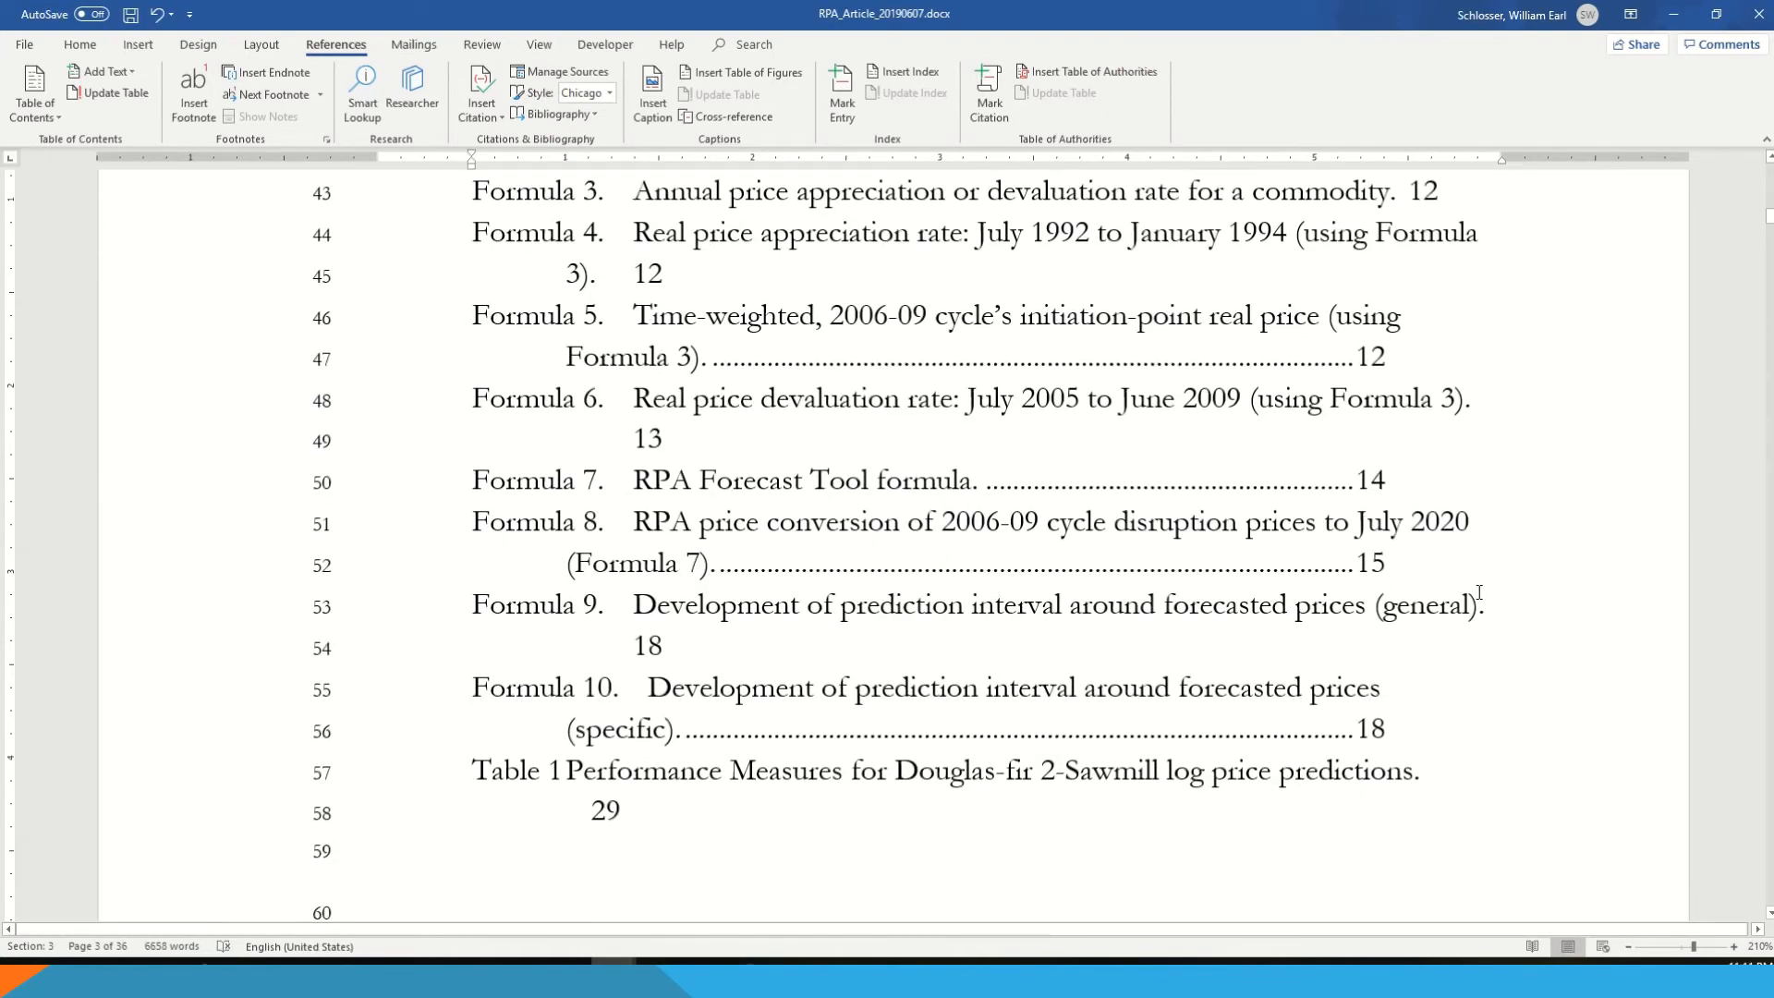
pyautogui.scroll(3, 1468, 602)
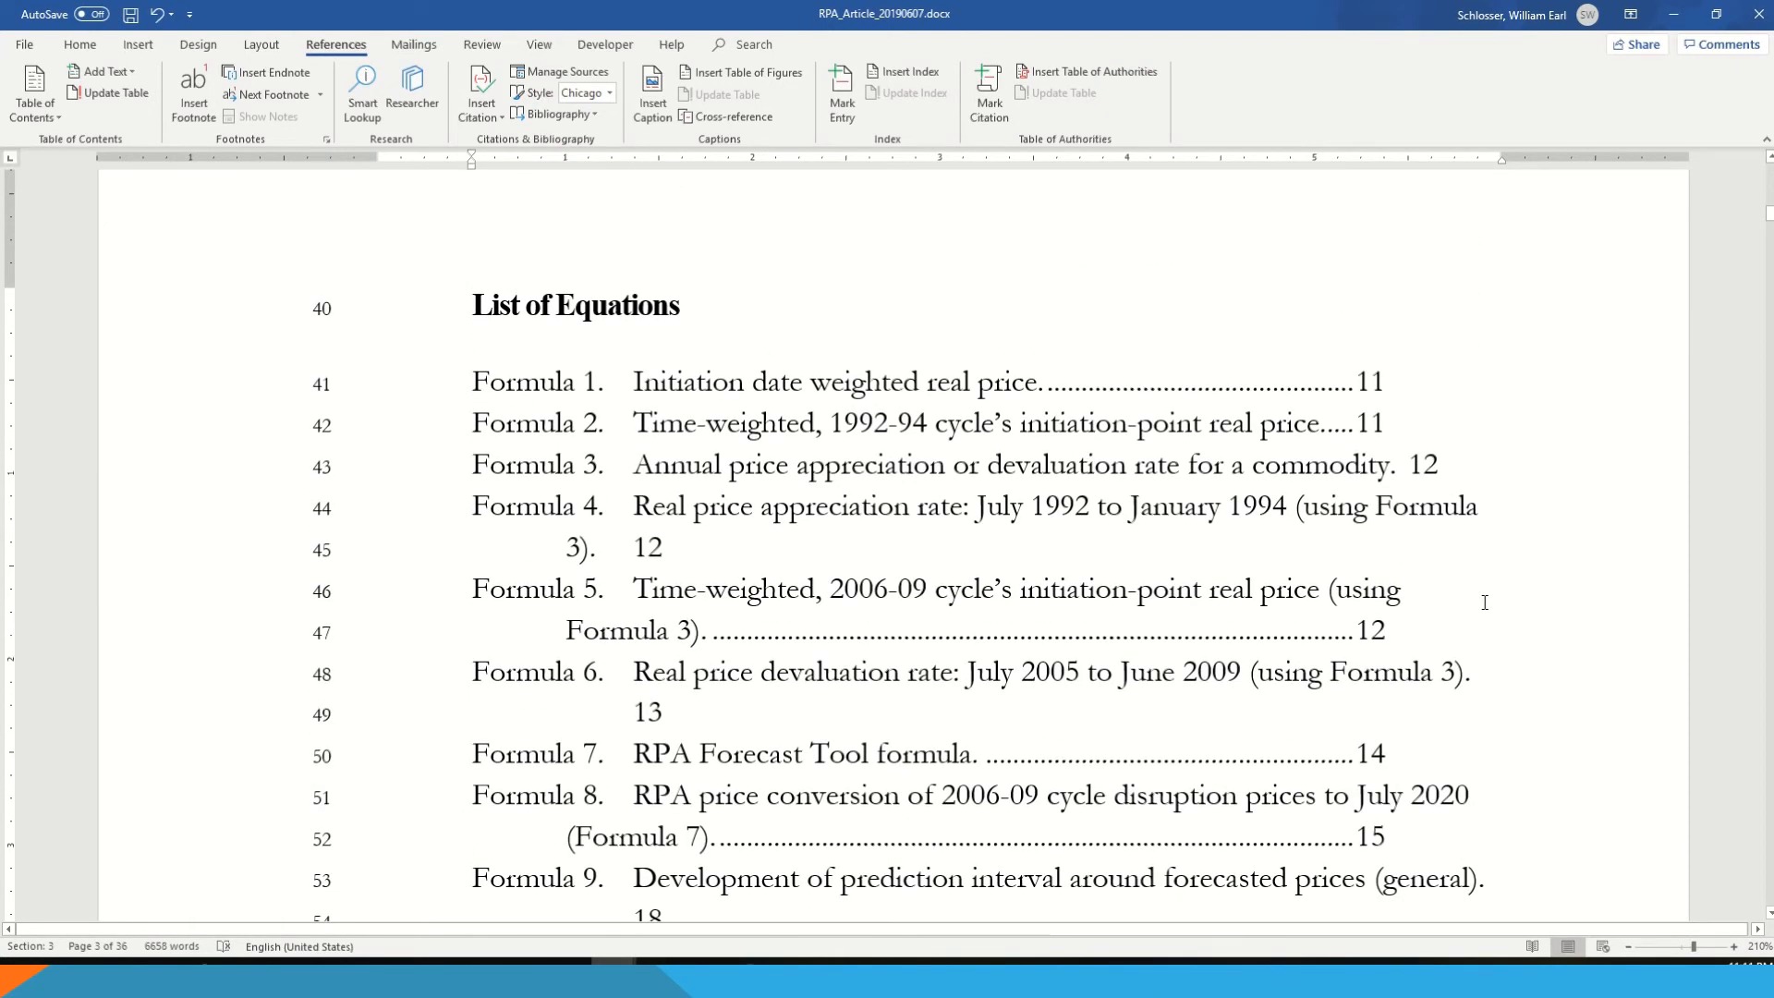
pyautogui.scroll(-1, 1466, 580)
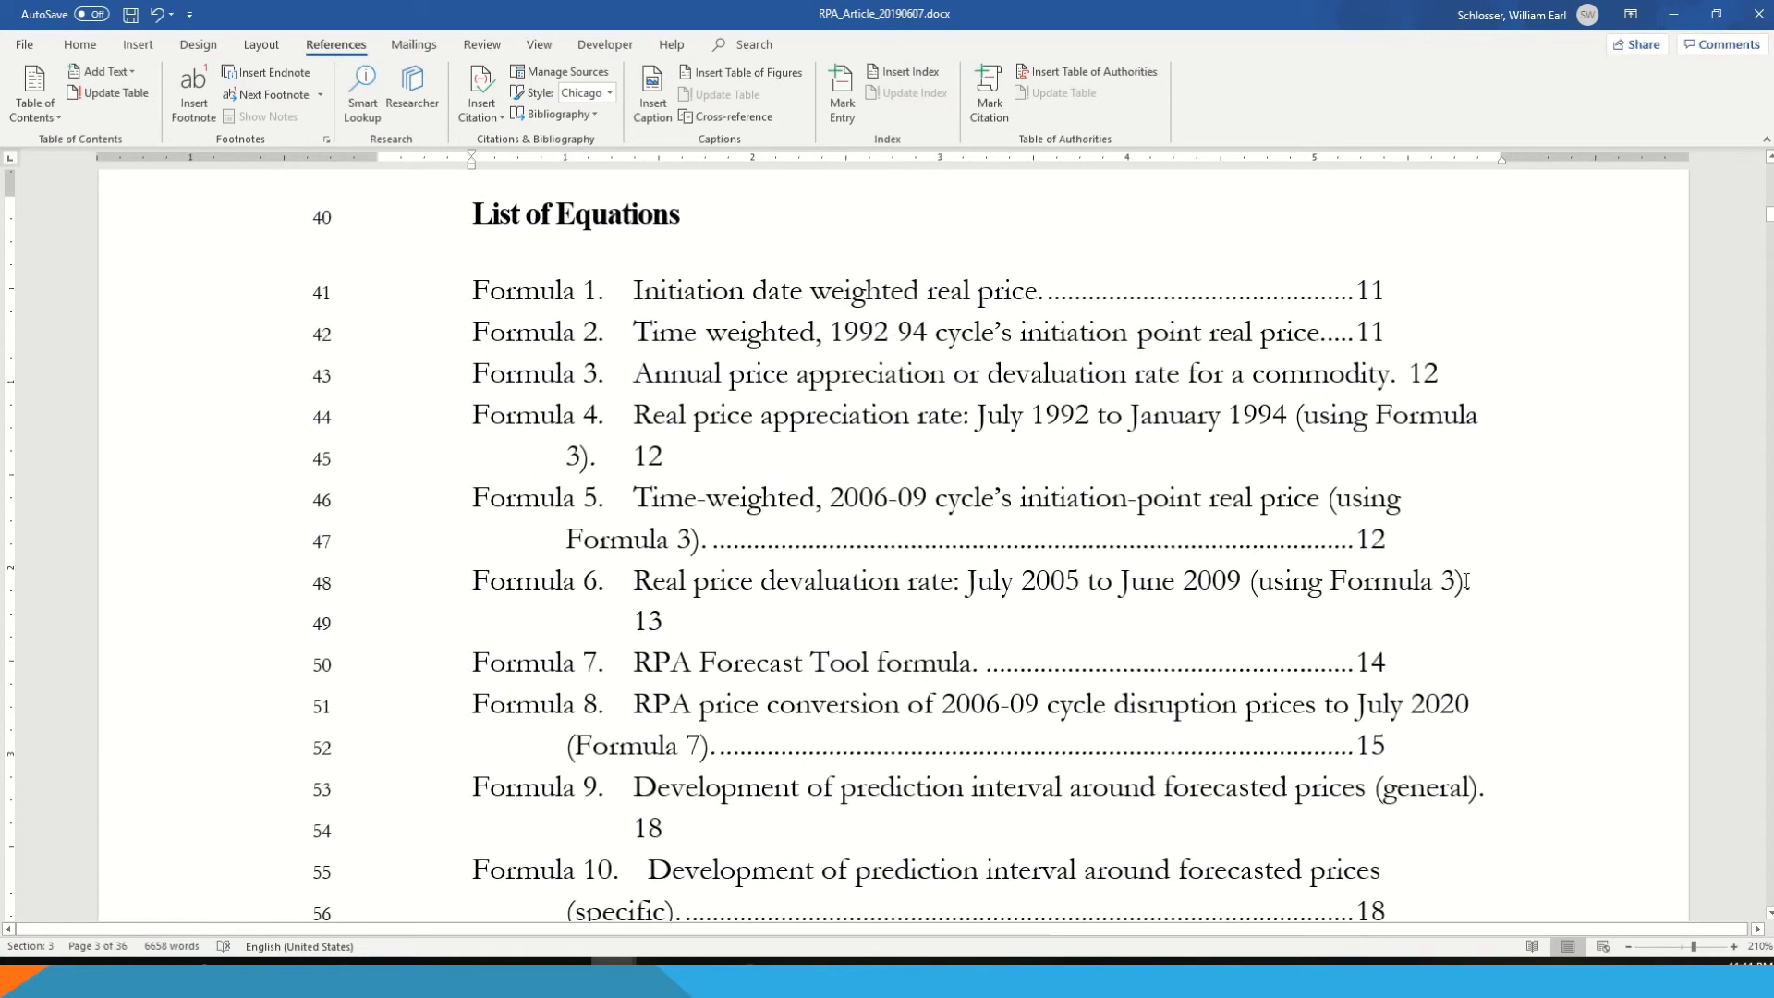
# - Update the entire List of Equations table, including its entries and page numbers
pyautogui.rightClick(706, 397)
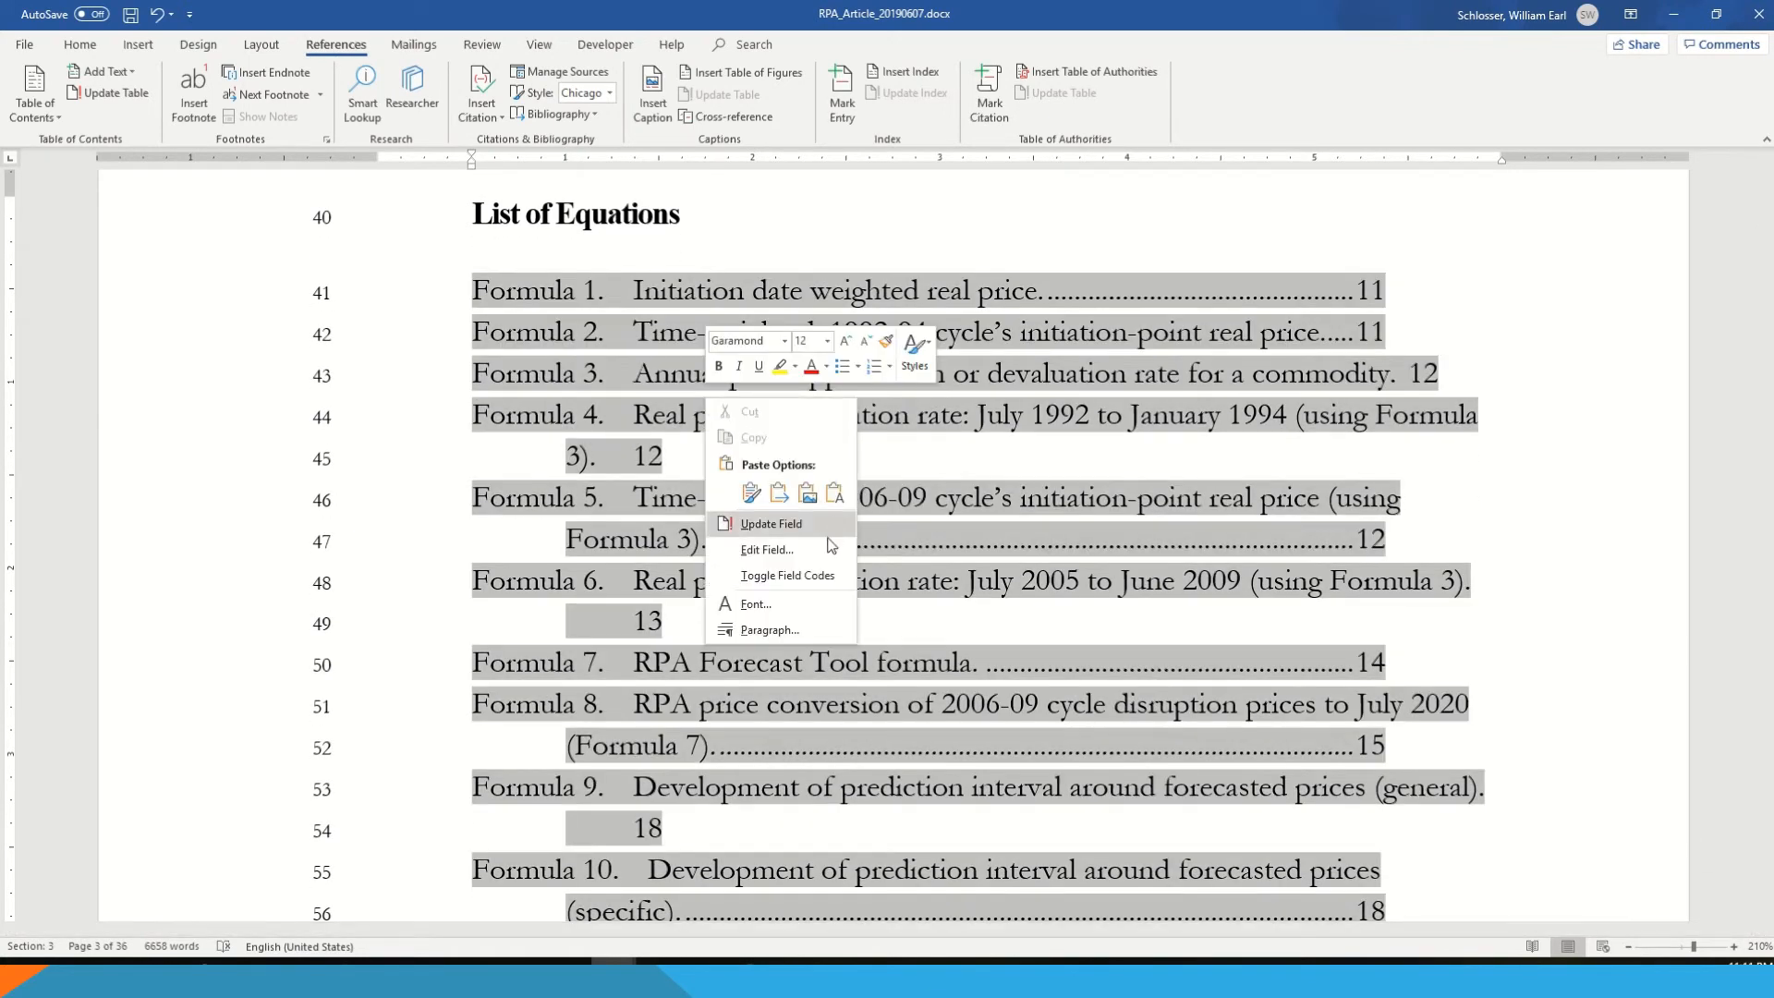
pyautogui.click(771, 524)
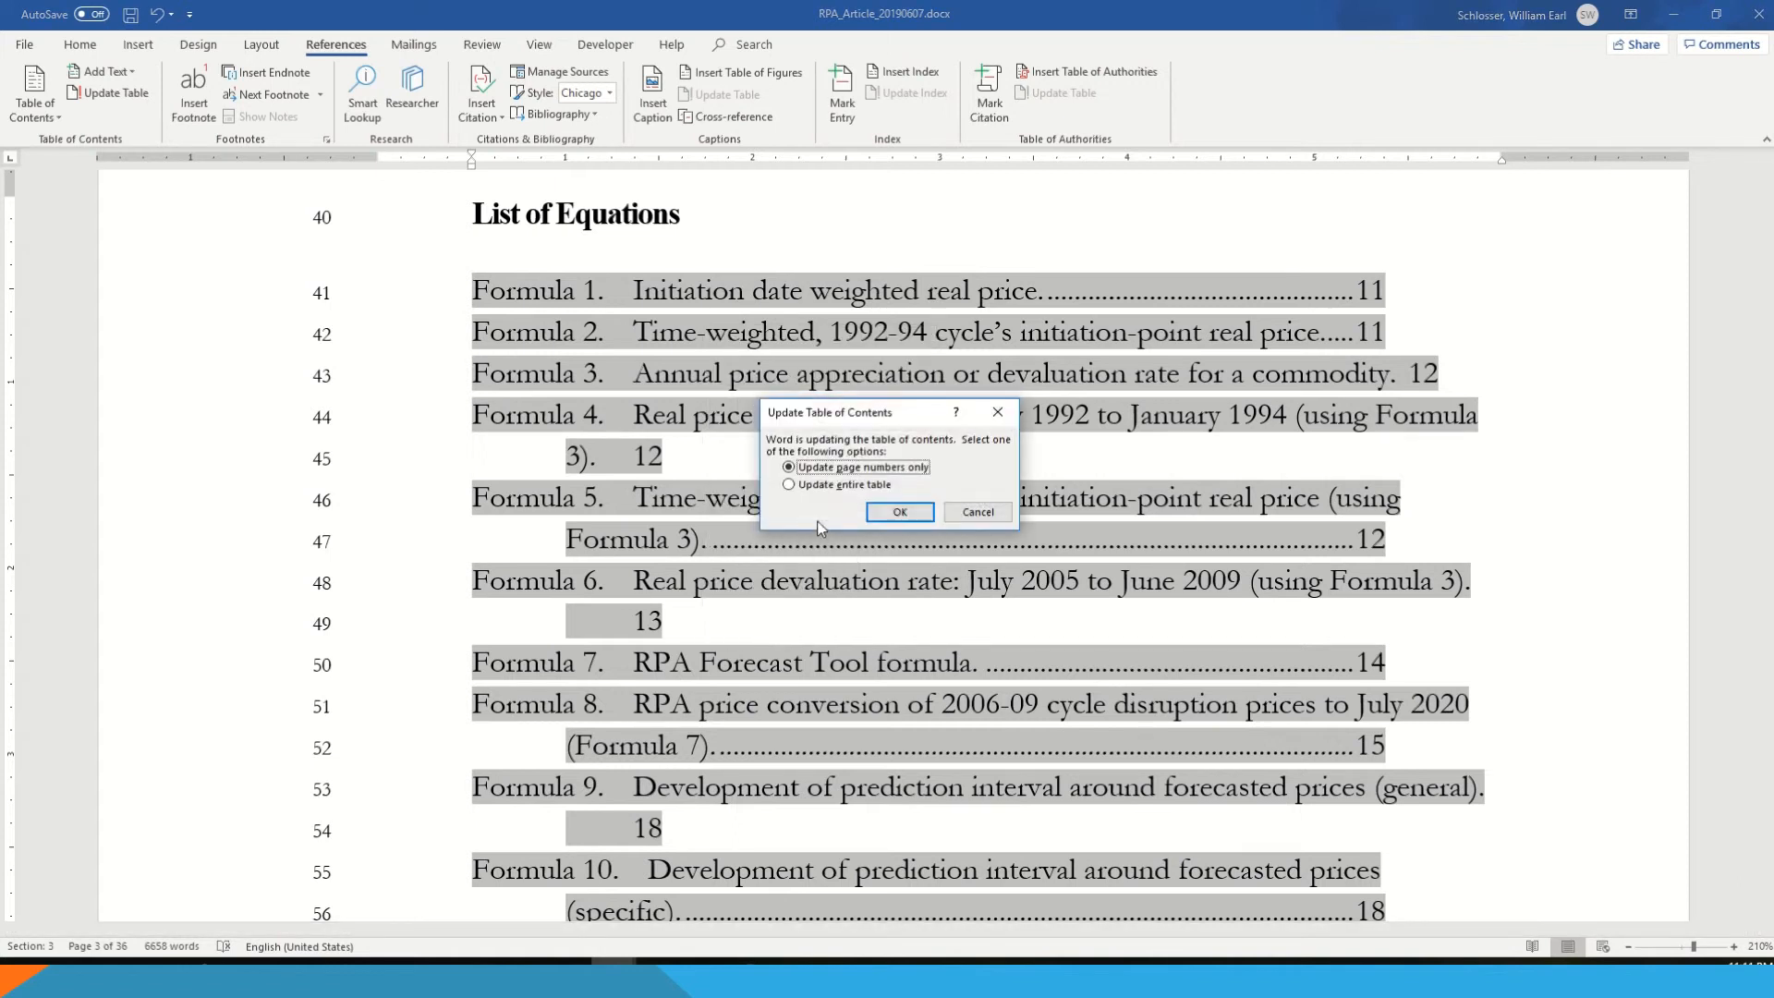
pyautogui.click(855, 487)
pyautogui.click(901, 513)
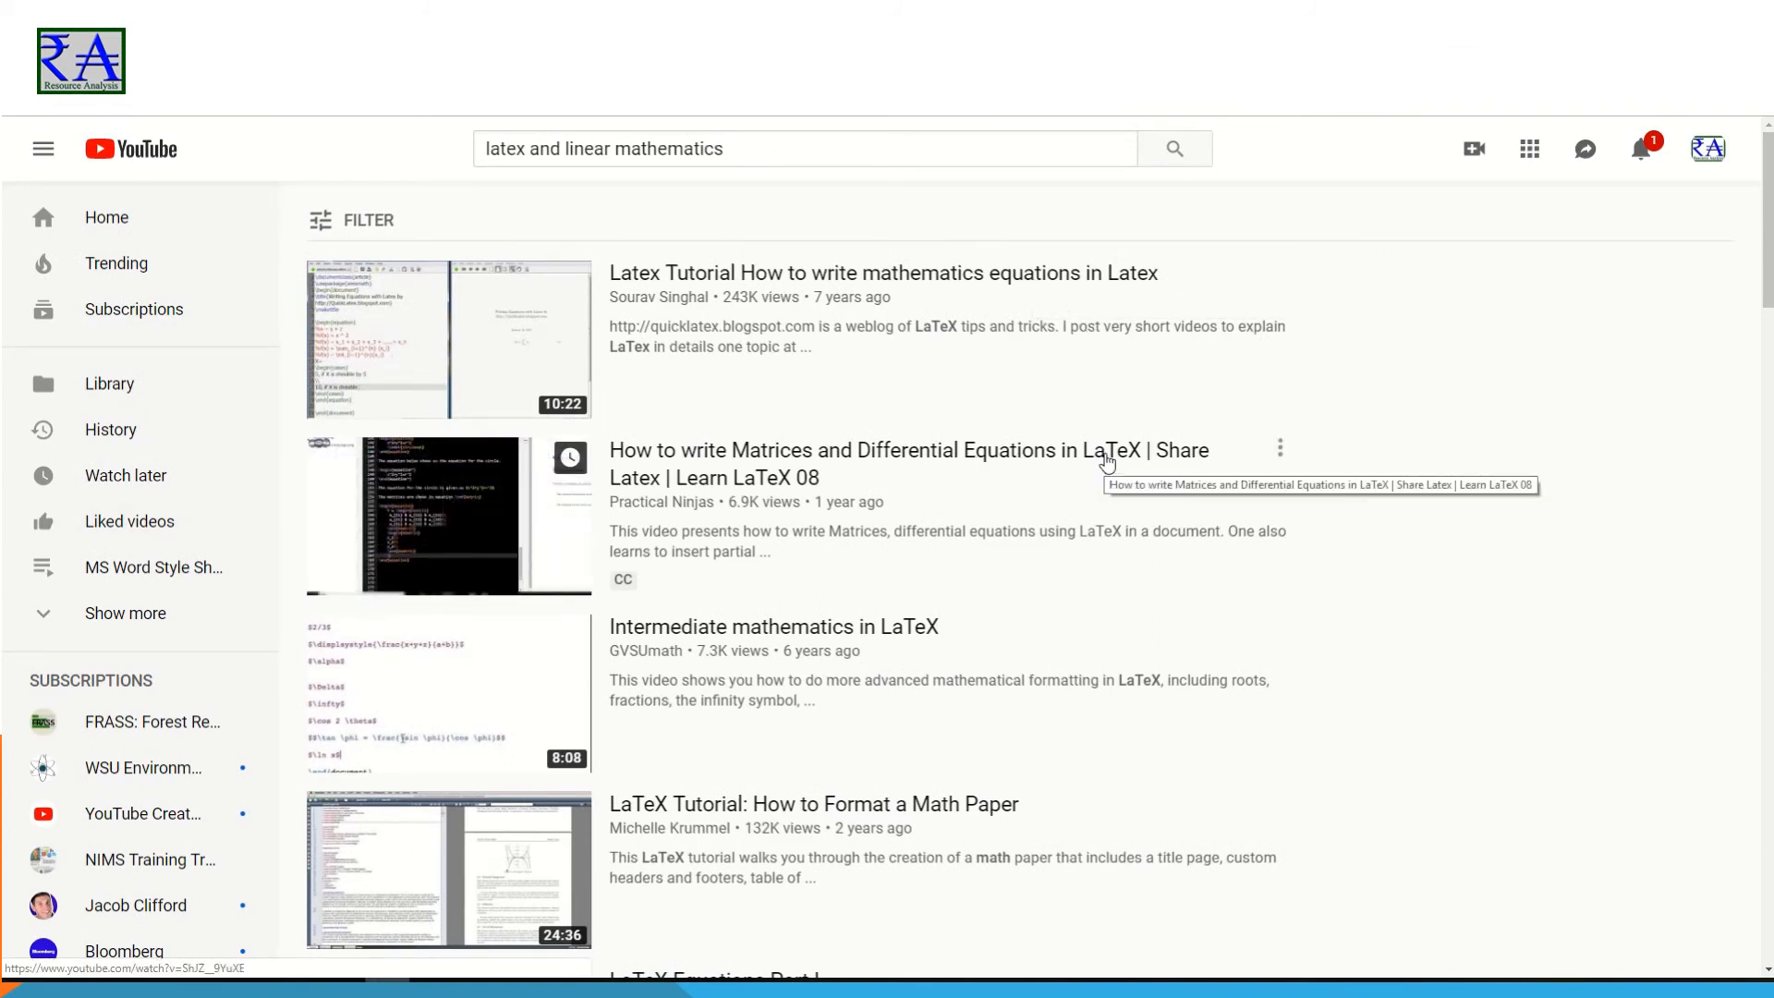
# - Switch to YouTube and look through the search results for "latex and linear mathematics" for LaTeX equation tutorials
pyautogui.scroll(-4, 1106, 462)
pyautogui.scroll(-3, 1136, 499)
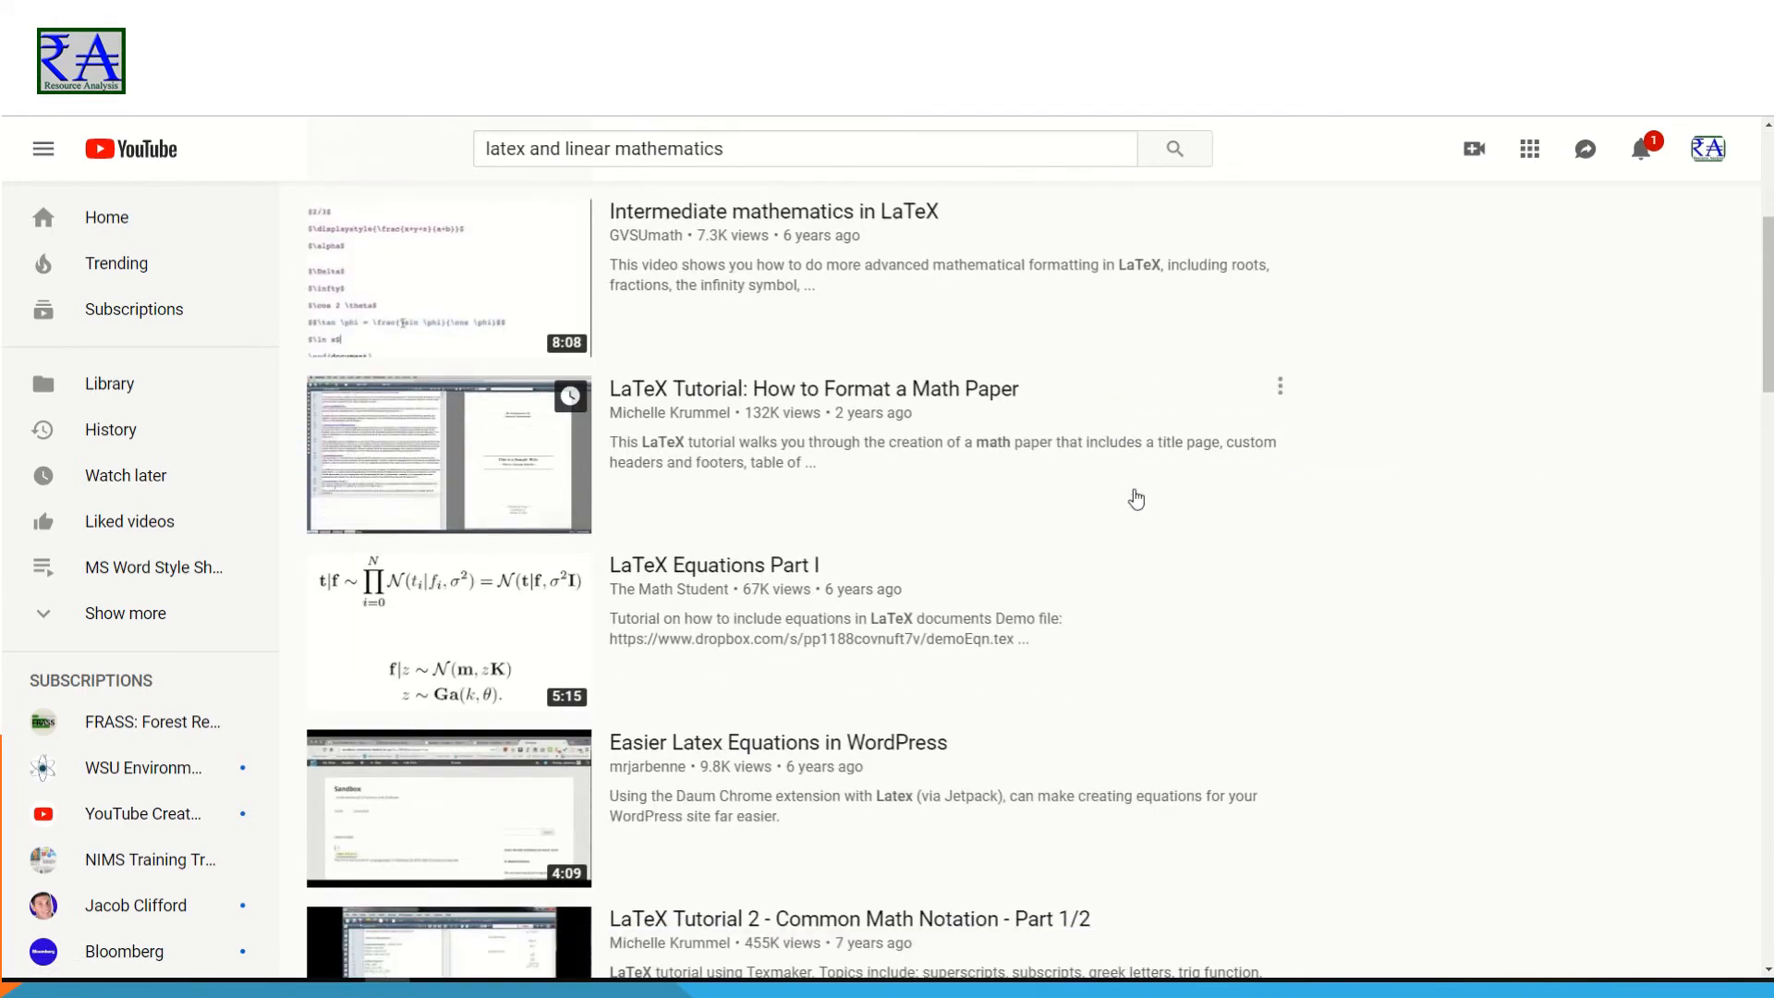
pyautogui.scroll(-1, 1159, 517)
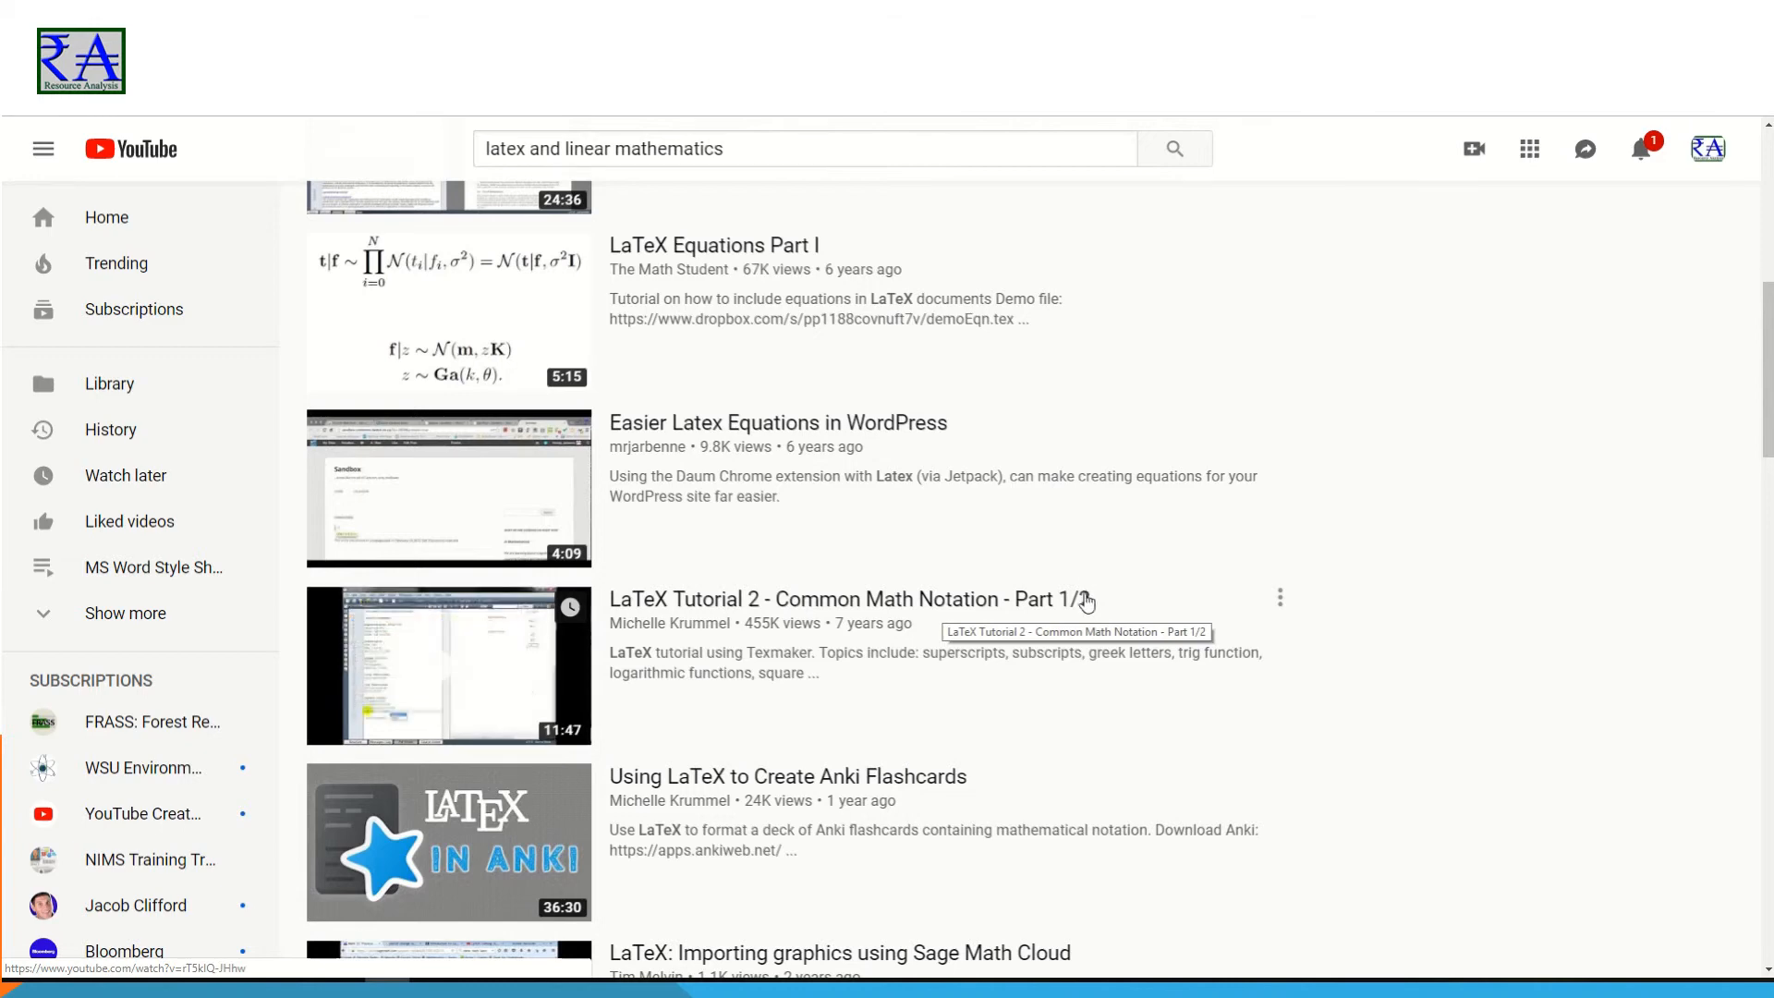
pyautogui.scroll(-4, 1086, 602)
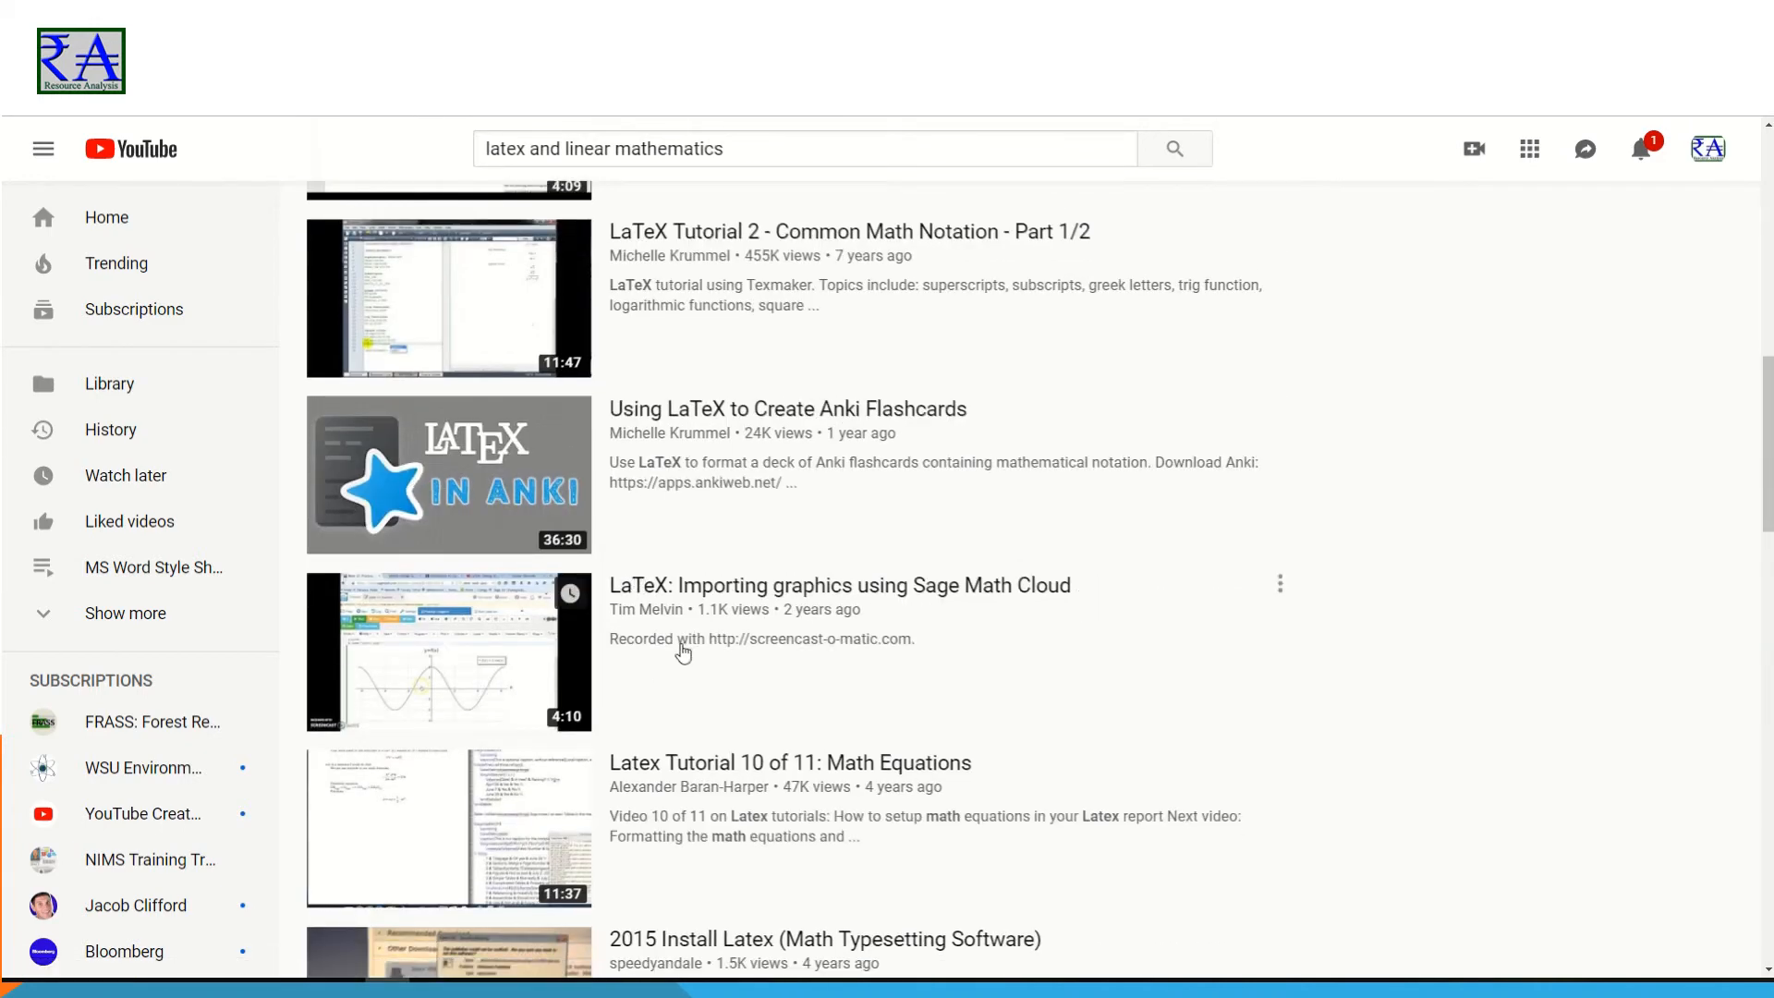
pyautogui.scroll(-4, 683, 651)
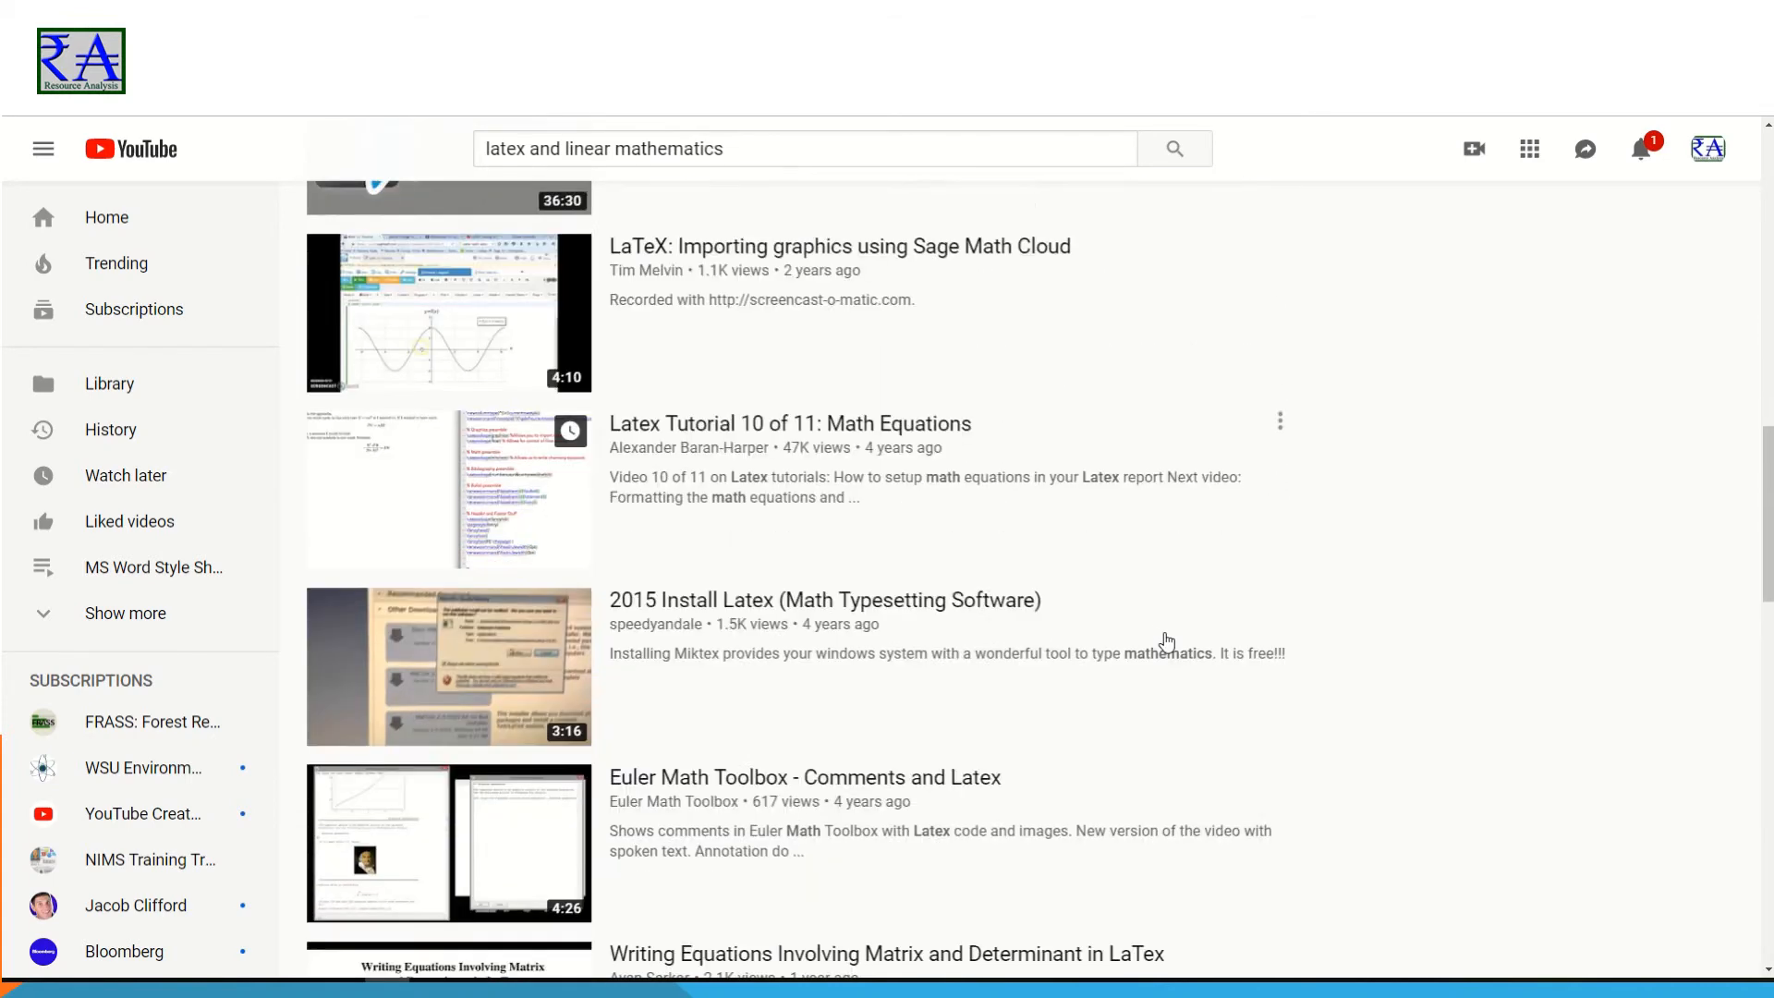
pyautogui.scroll(-2, 1167, 640)
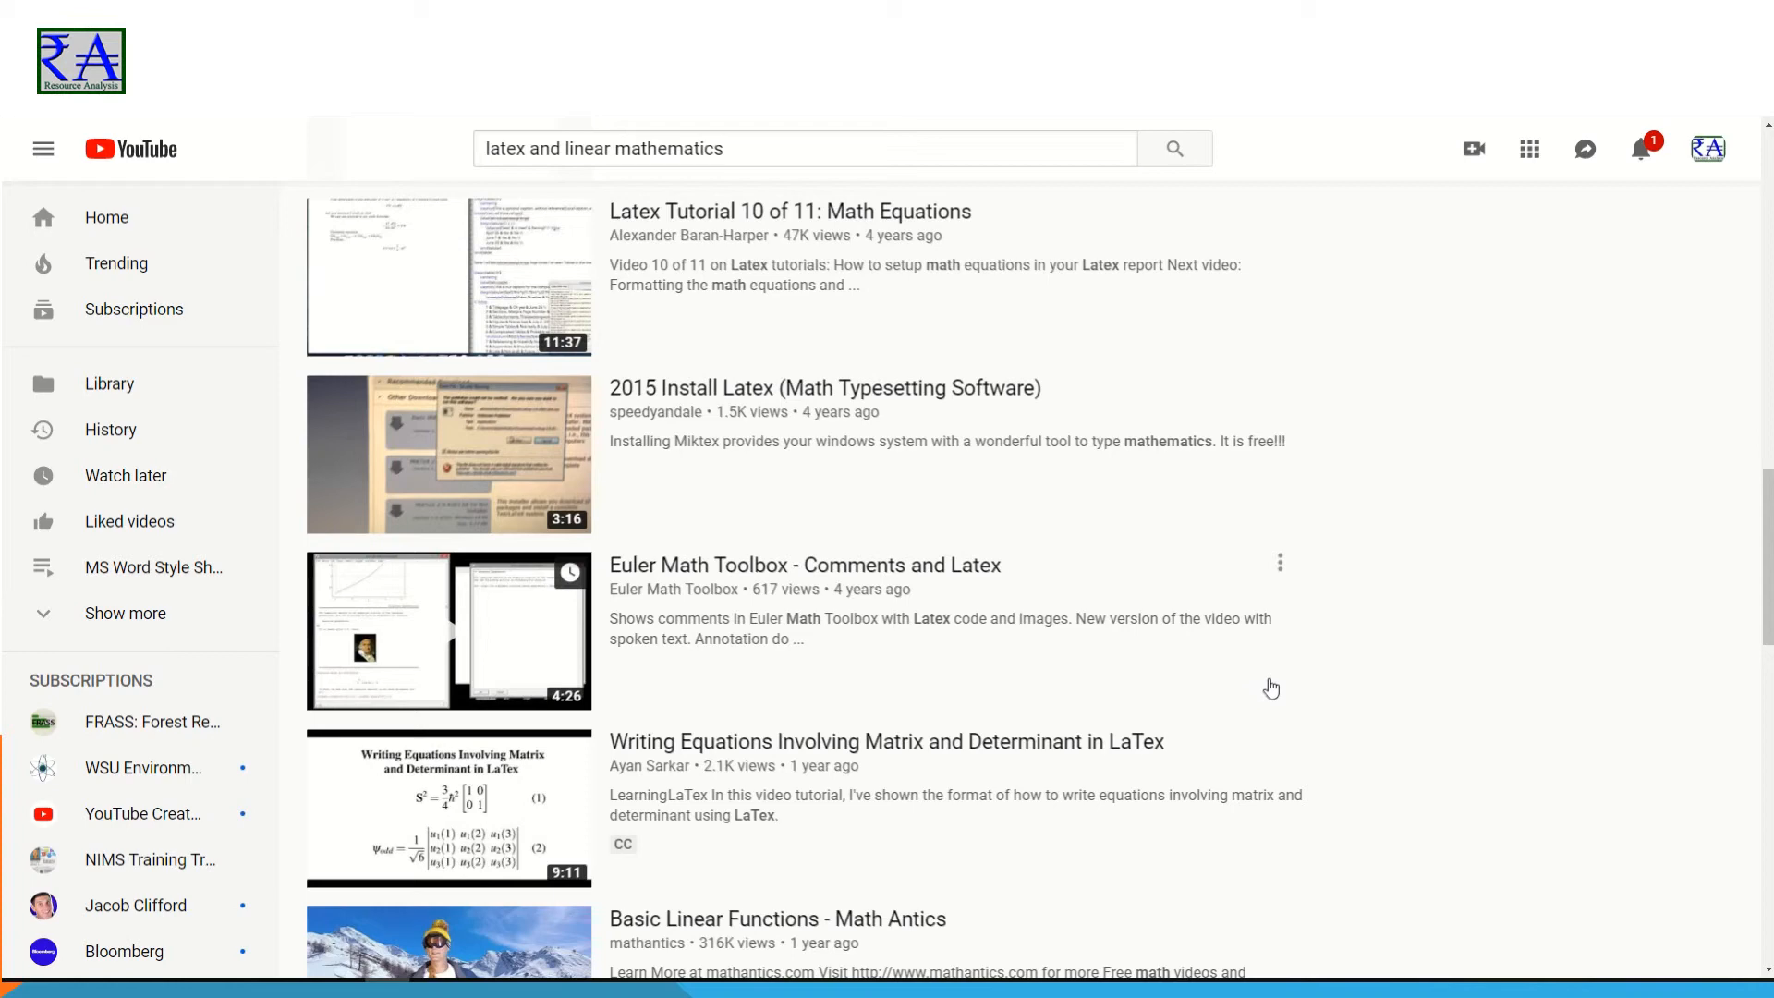
pyautogui.scroll(-4, 1270, 689)
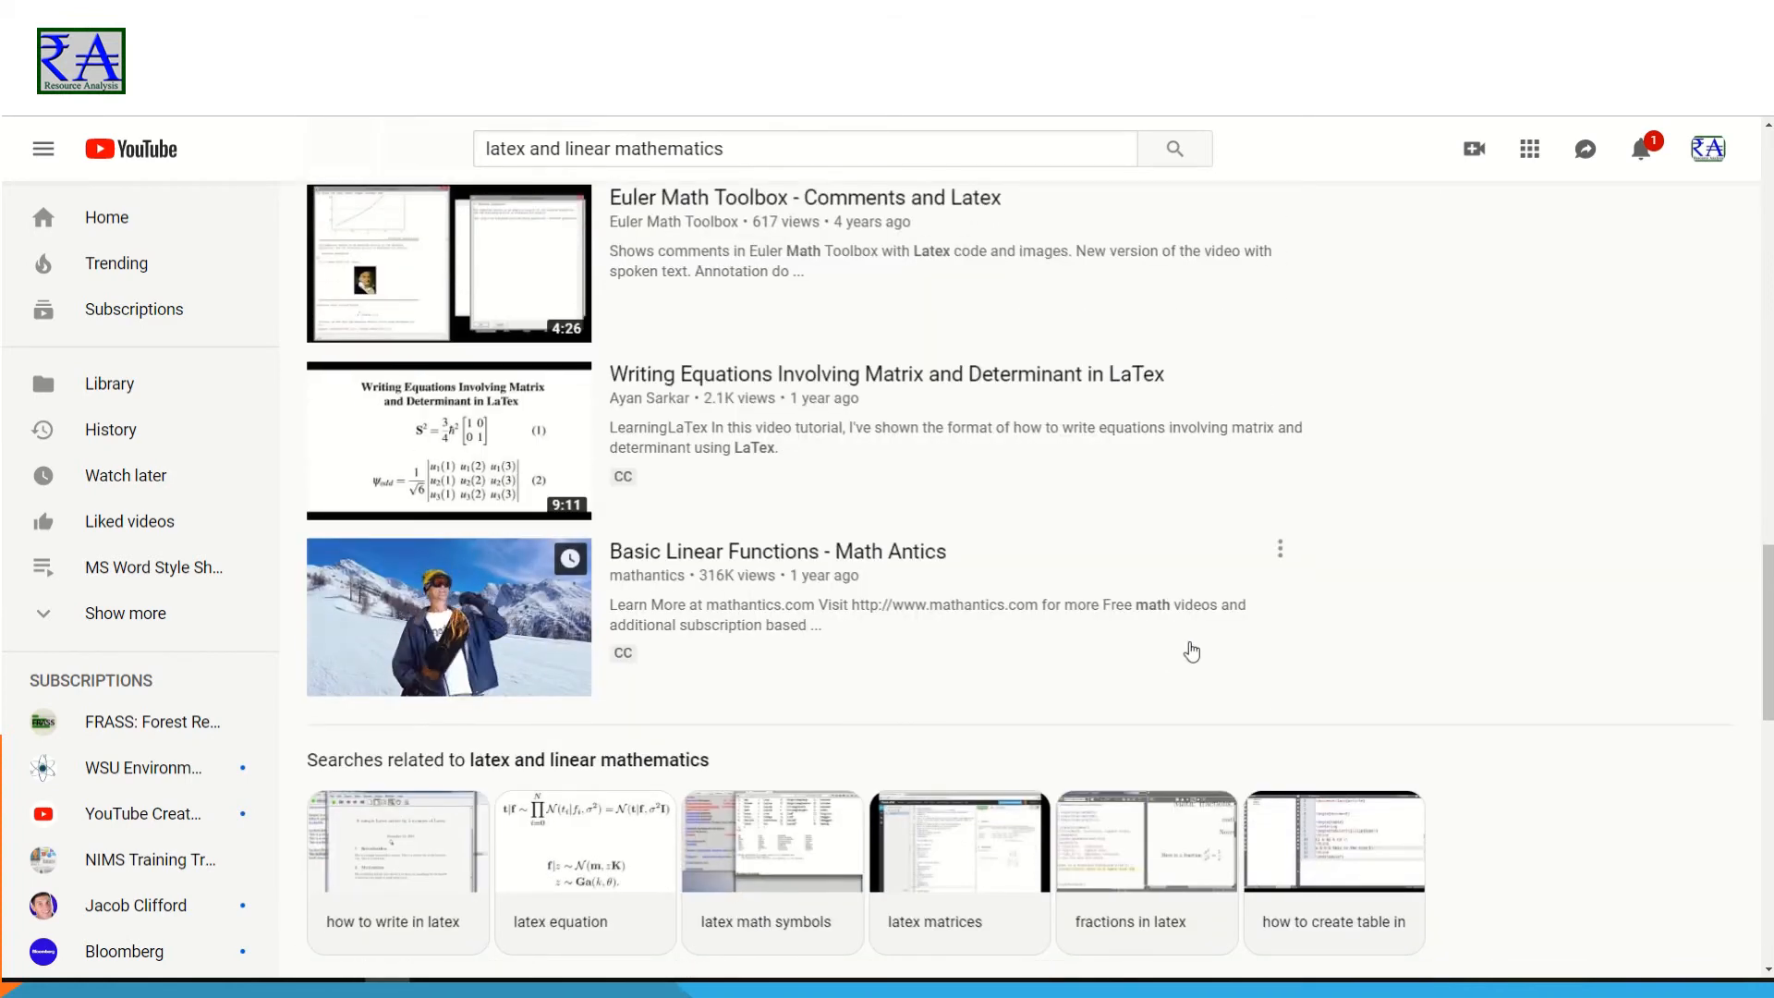
pyautogui.scroll(-4, 1260, 685)
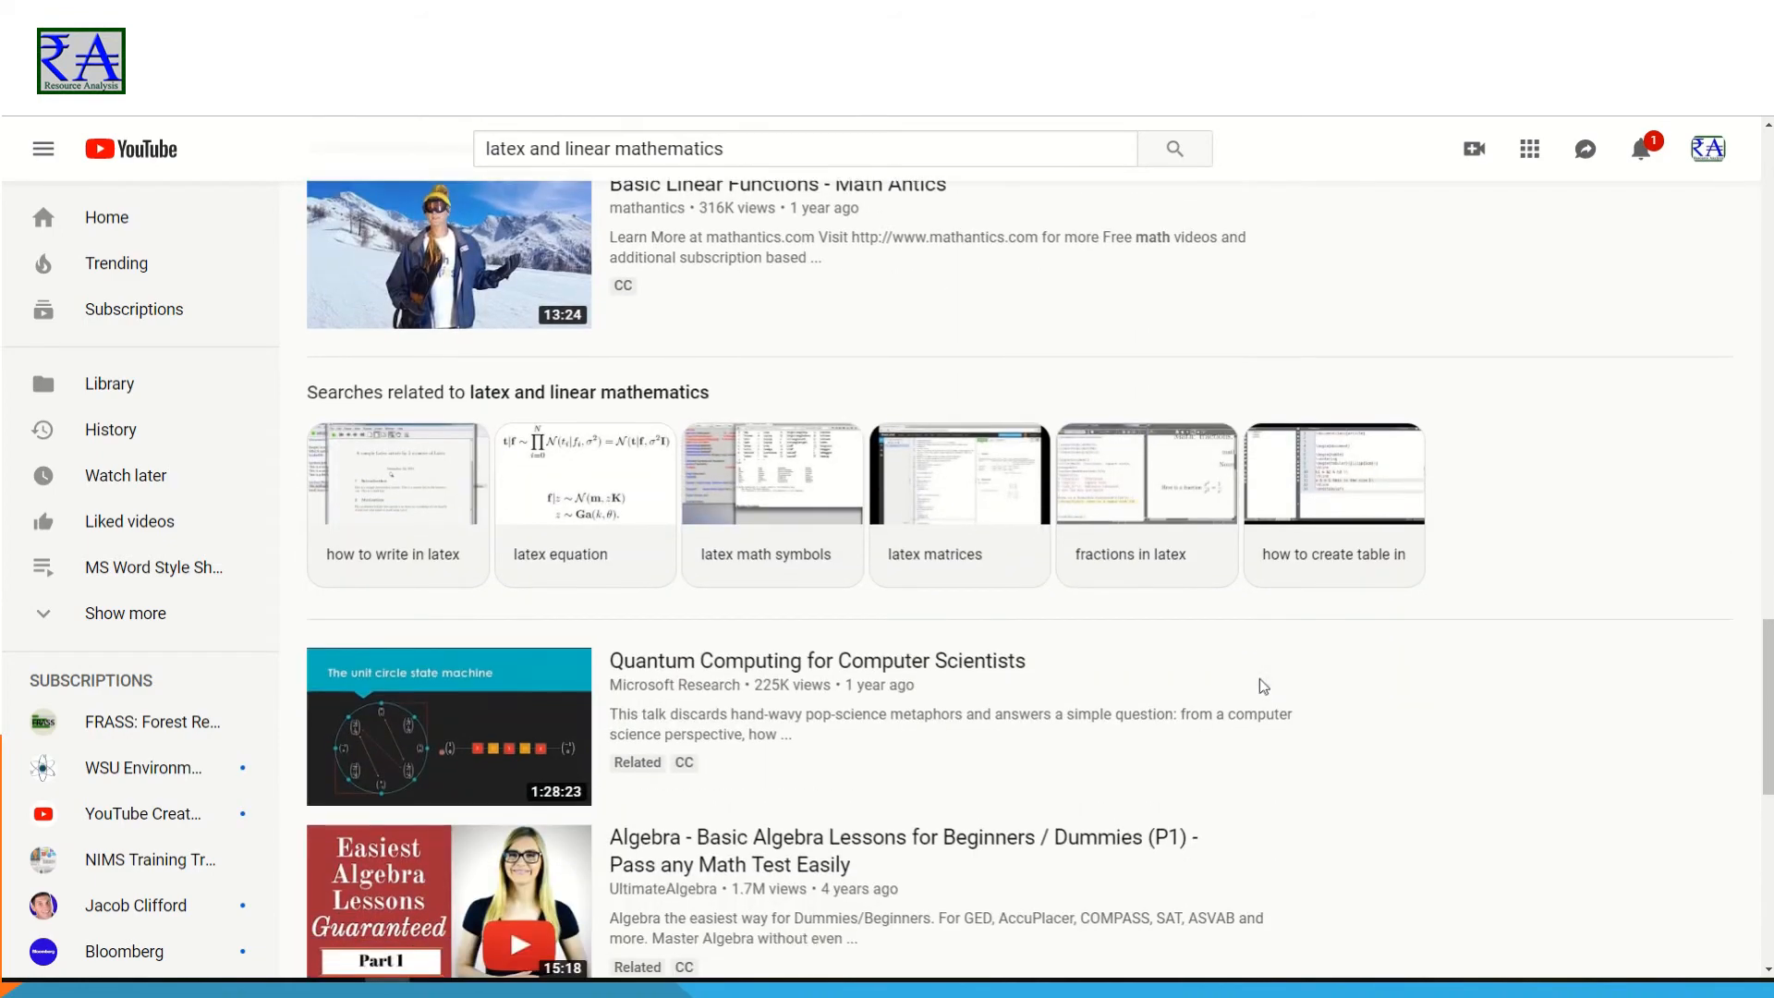
pyautogui.scroll(4, 1263, 686)
pyautogui.scroll(2, 1253, 688)
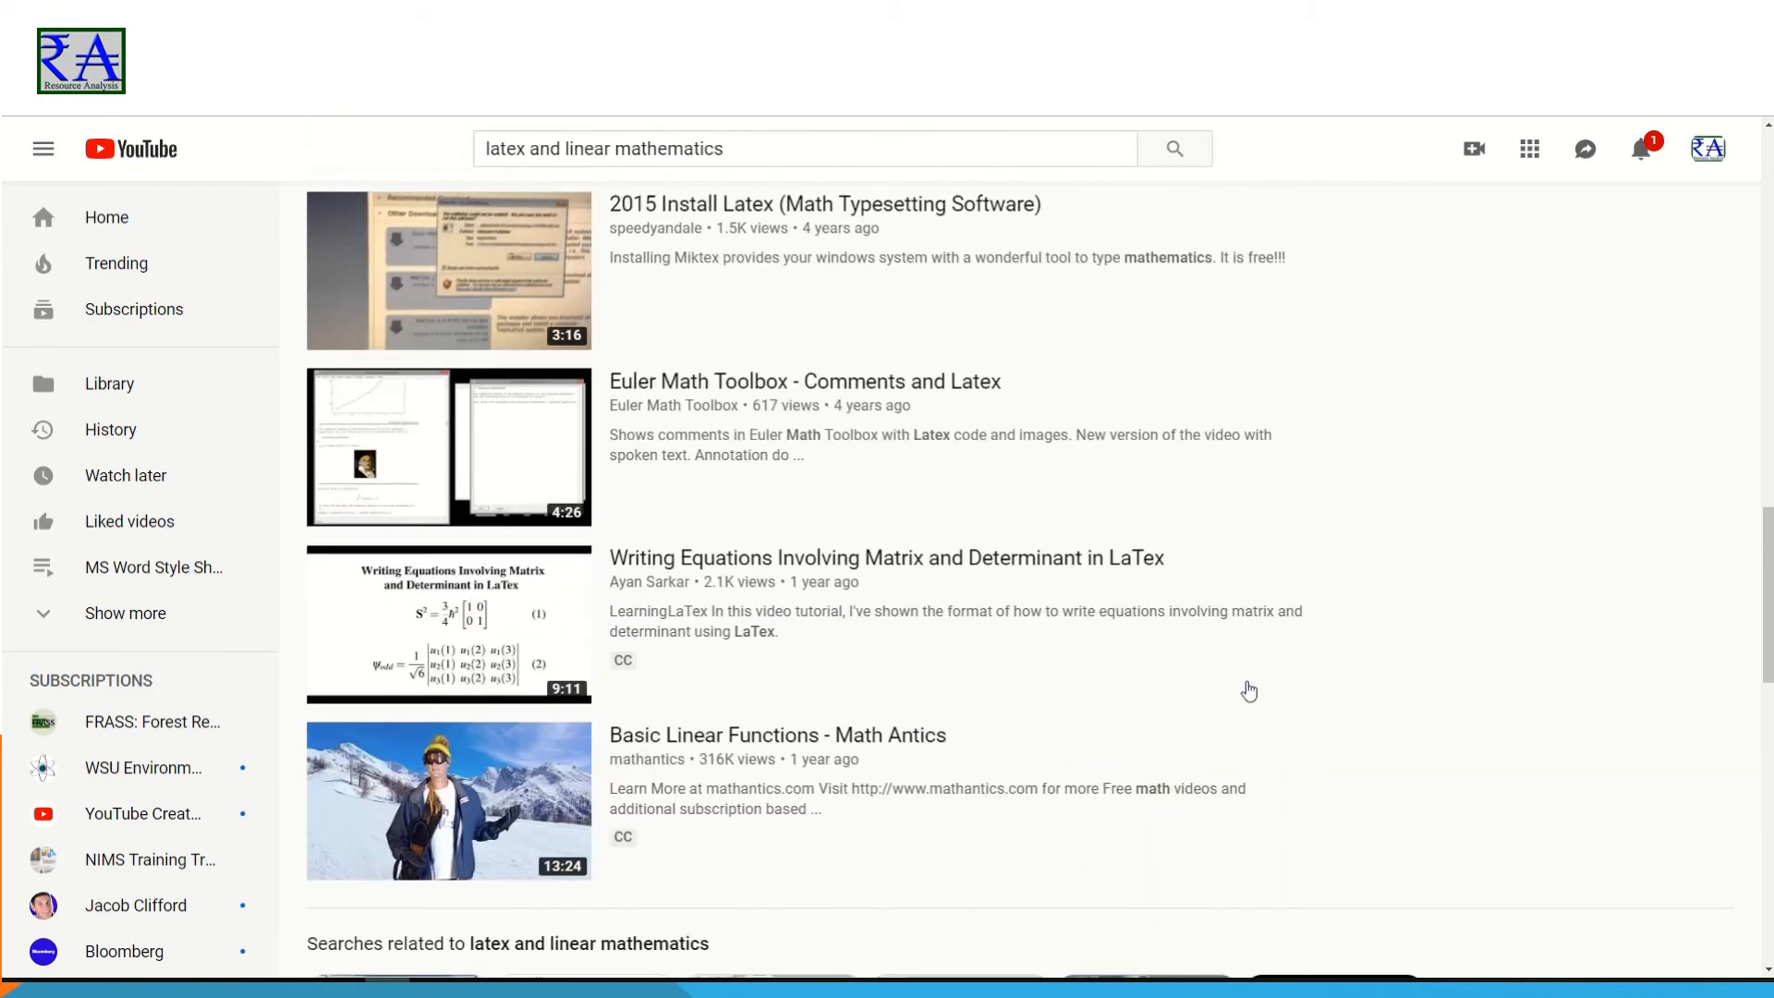
pyautogui.scroll(5, 1249, 691)
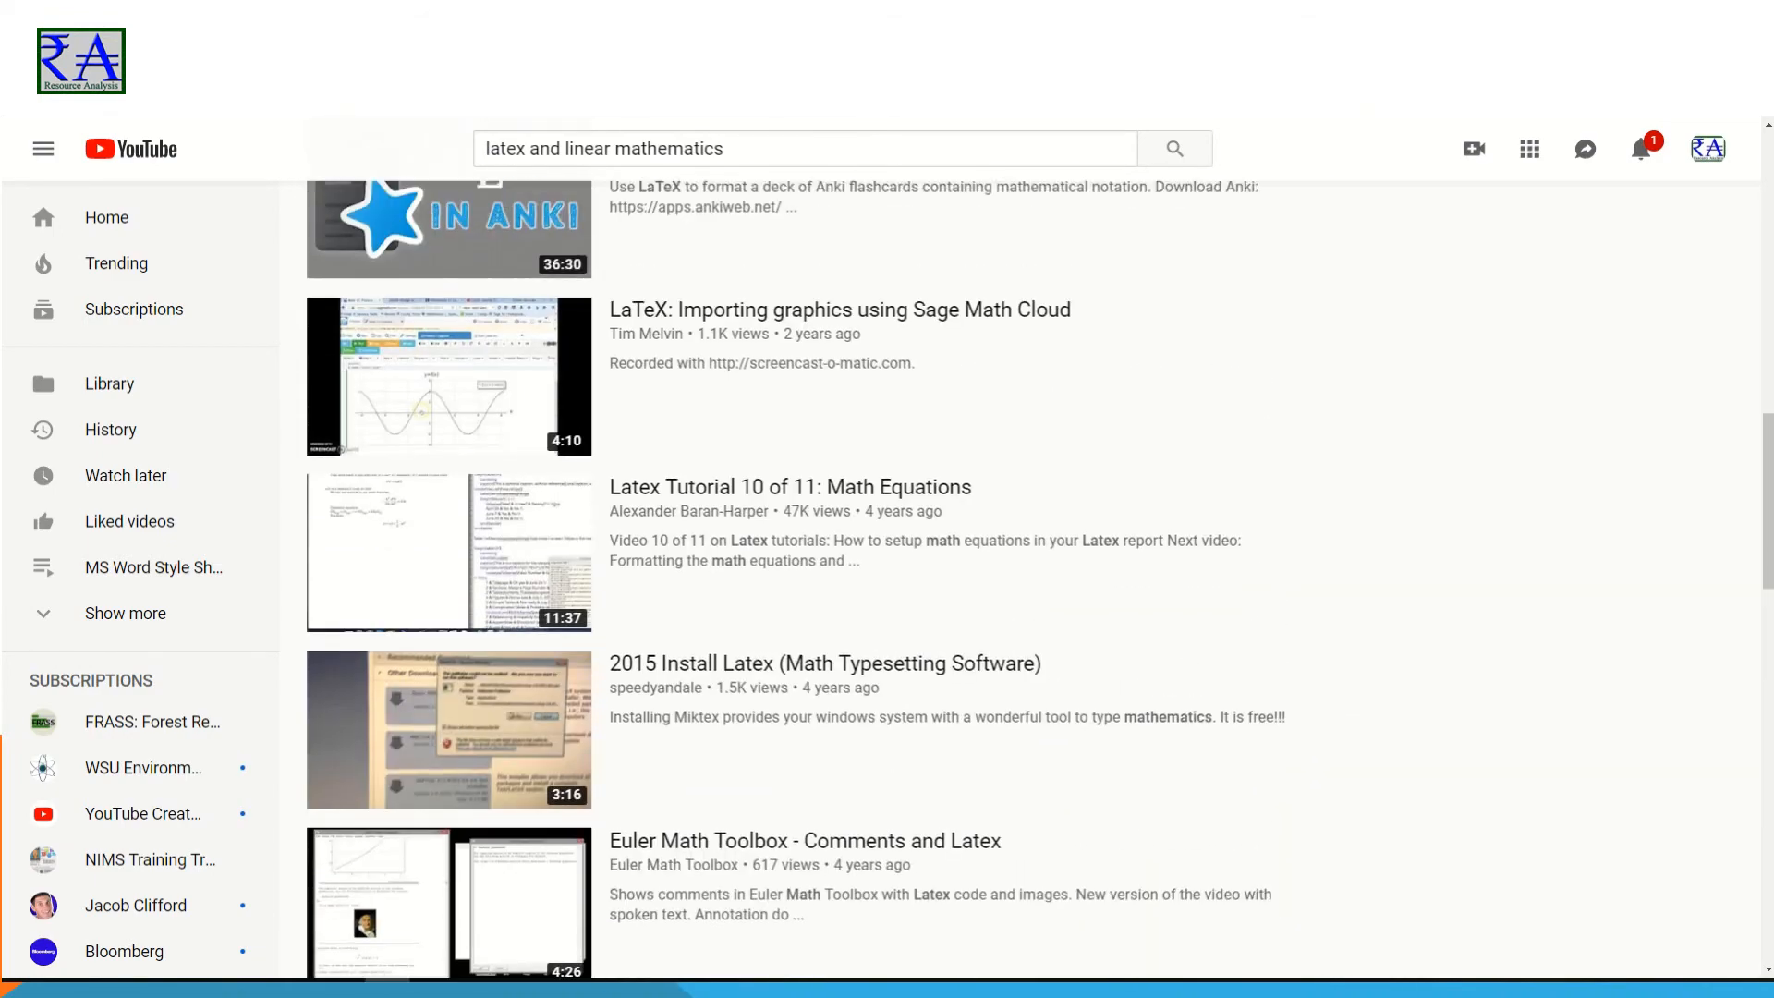